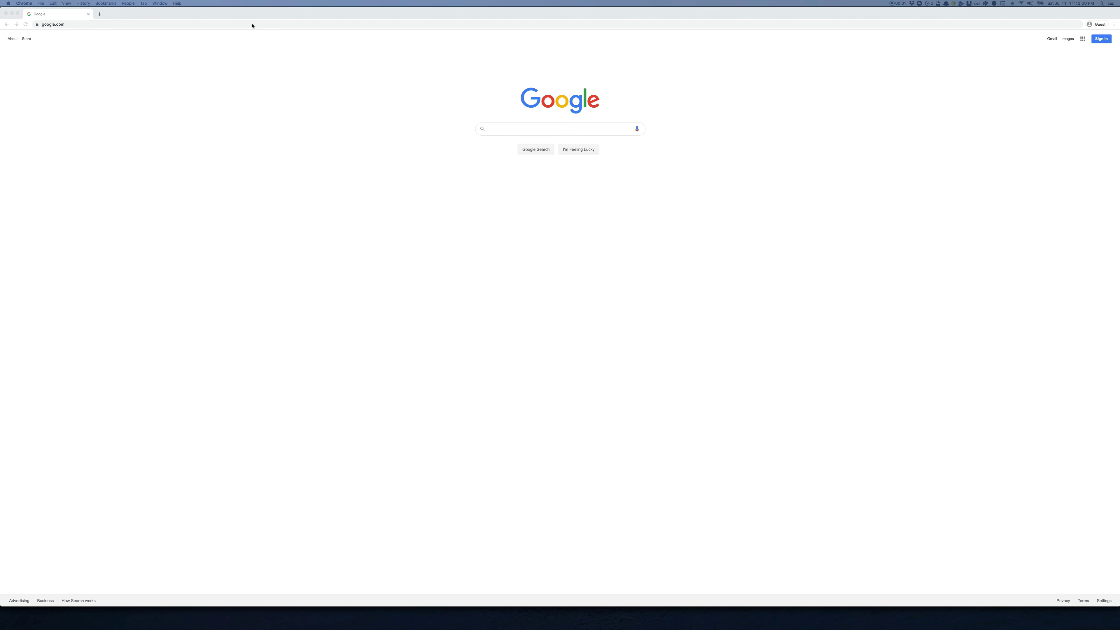
Step: Go to postman.com in Chrome and open the Postman download page
{"action": "left_click", "coordinate": [252, 25]}
{"action": "type", "text": "post"}
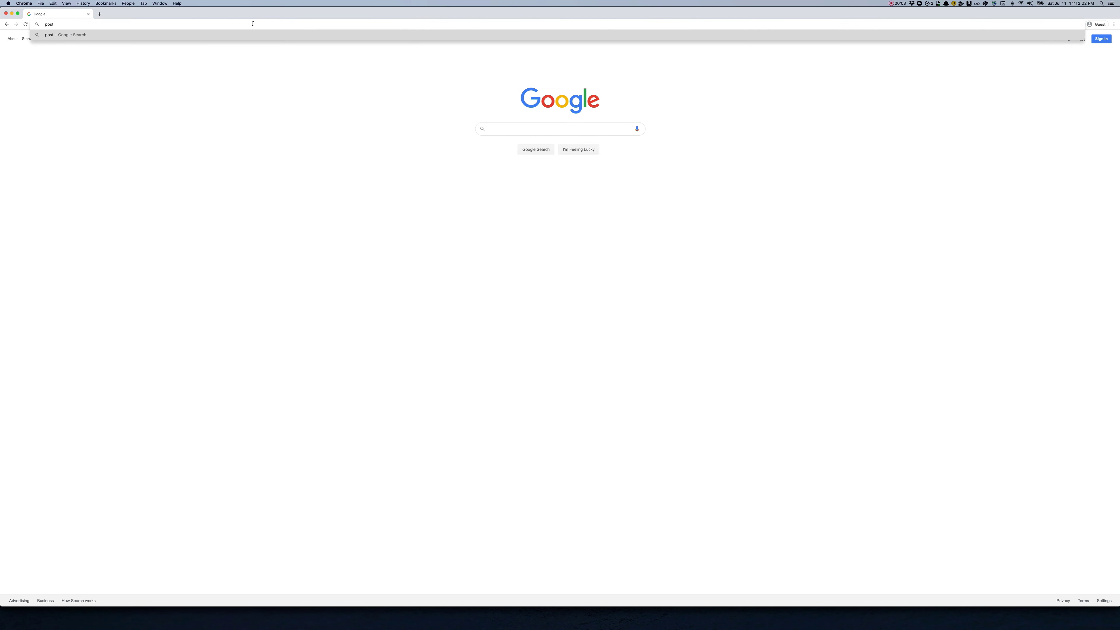
{"action": "type", "text": "man.com"}
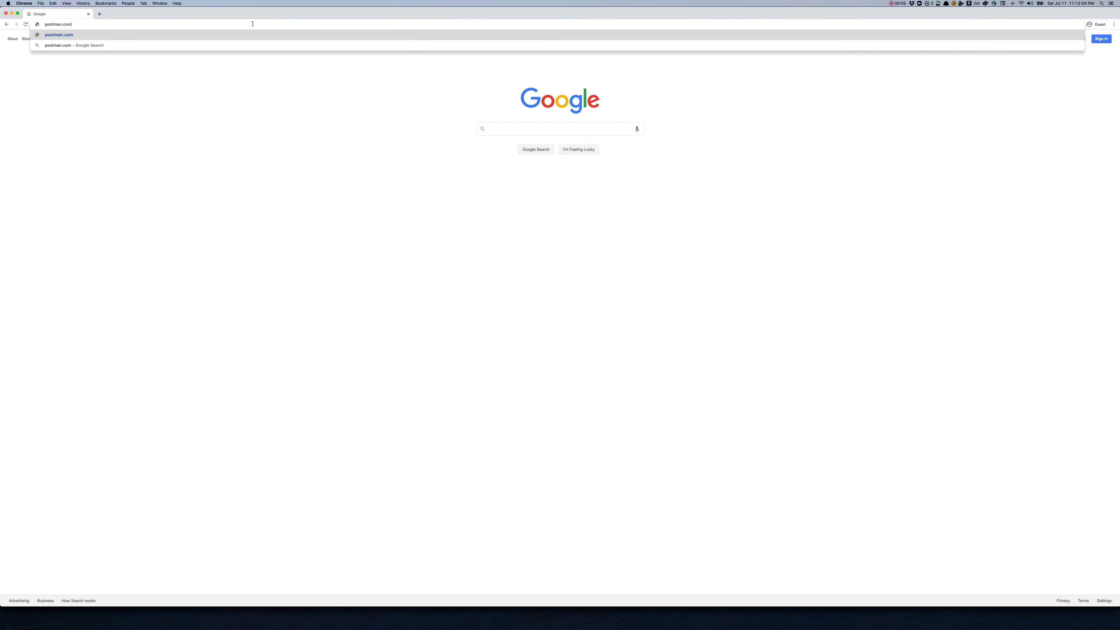
{"action": "key", "text": "Return"}
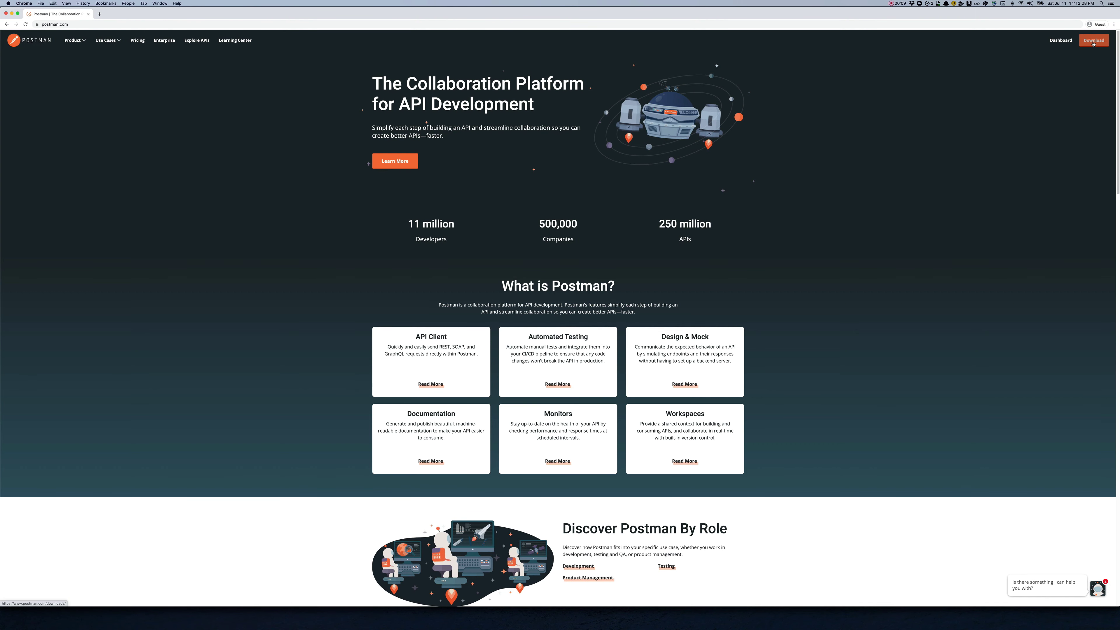
{"action": "left_click", "coordinate": [1093, 40]}
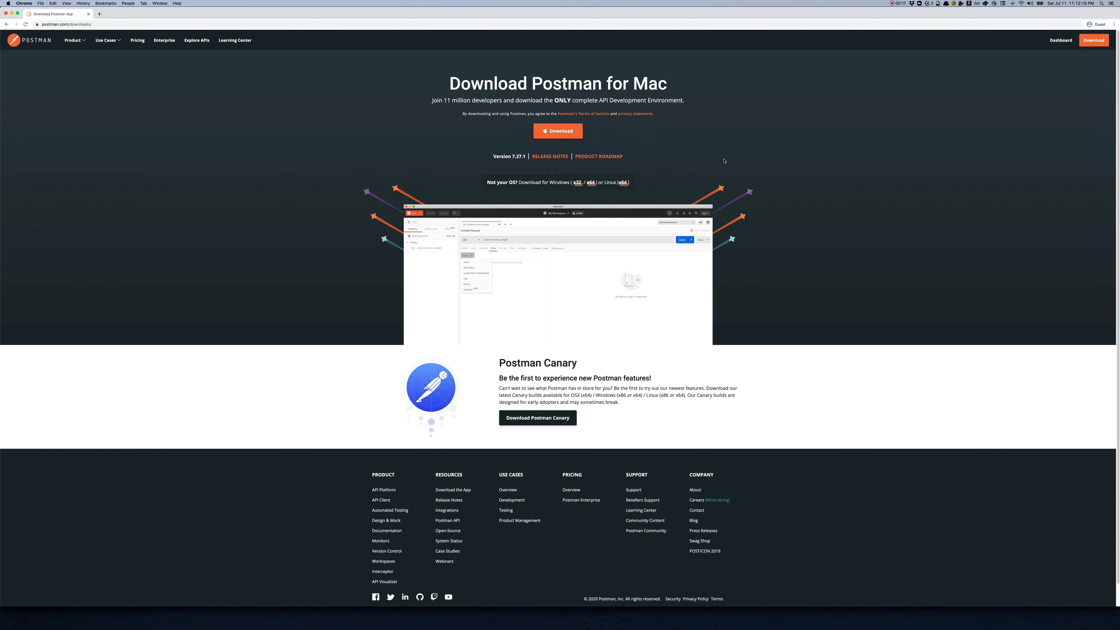
Step: Launch the Postman desktop app through the Alfred launcher
{"action": "key", "text": "alt+space"}
{"action": "type", "text": "post"}
{"action": "key", "text": "Return"}
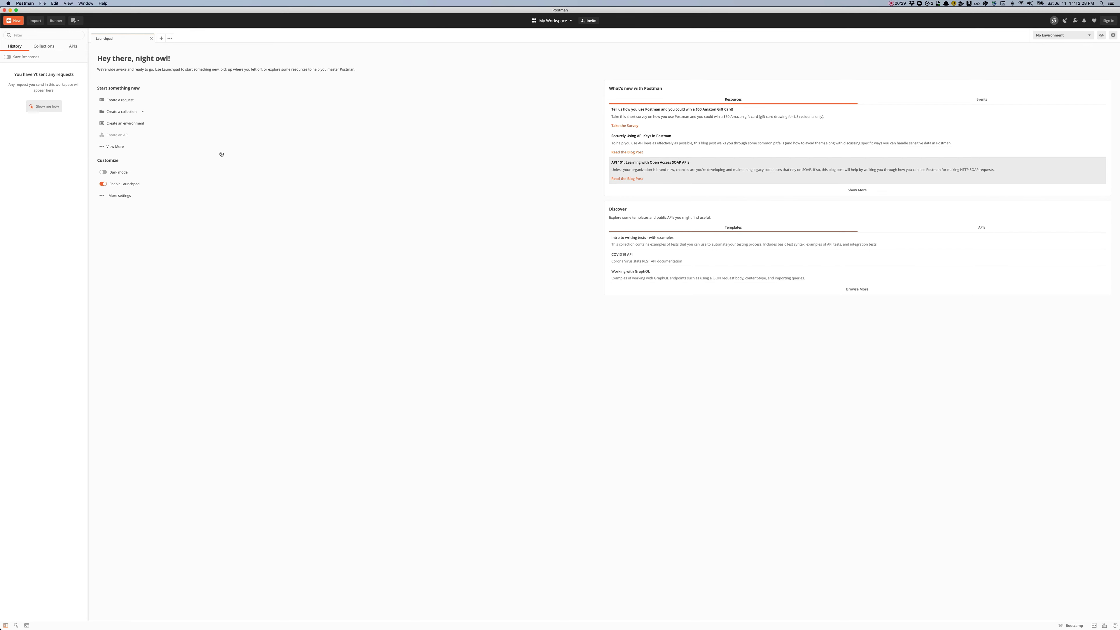
Step: Create a new untitled GET request and look through its methods and Body, Authorization, Headers, Params tabs
{"action": "left_click", "coordinate": [123, 100]}
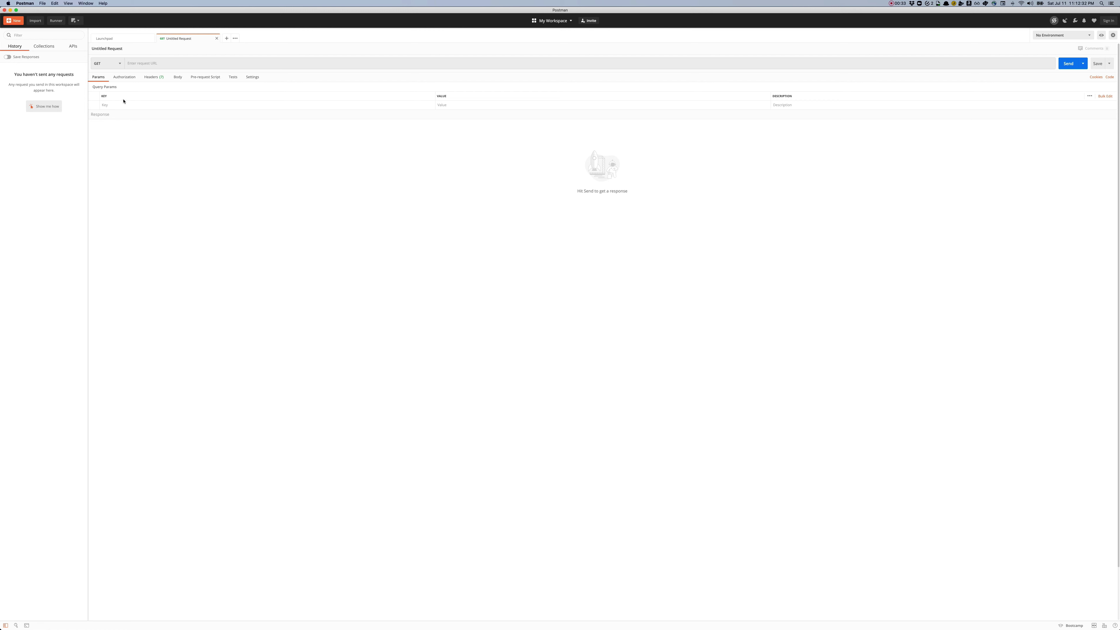
{"action": "left_click", "coordinate": [159, 63]}
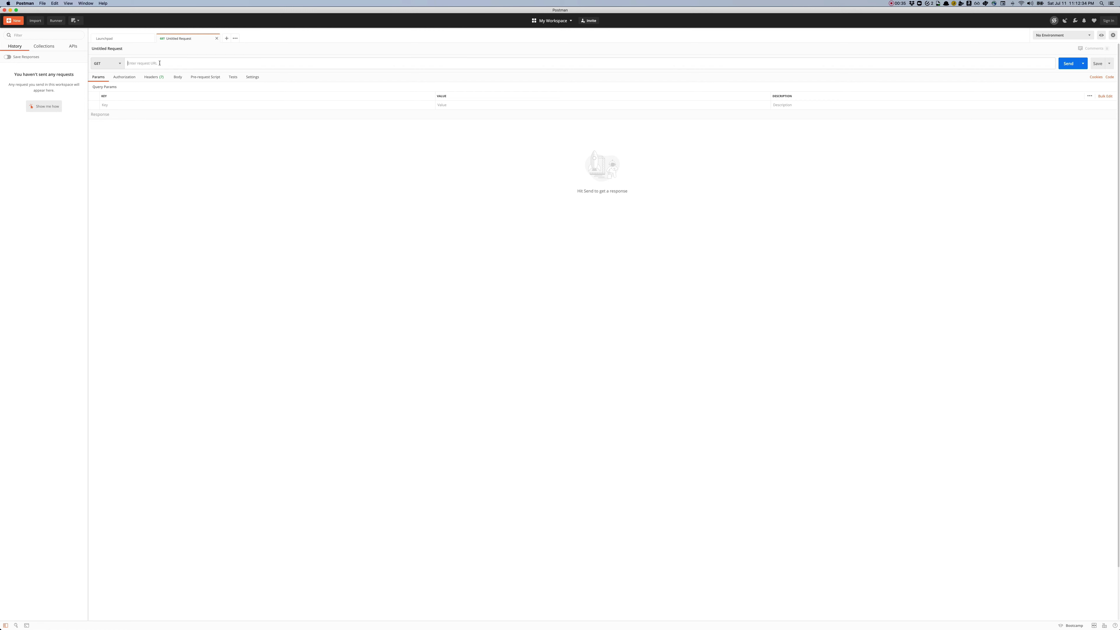
{"action": "left_click", "coordinate": [116, 64]}
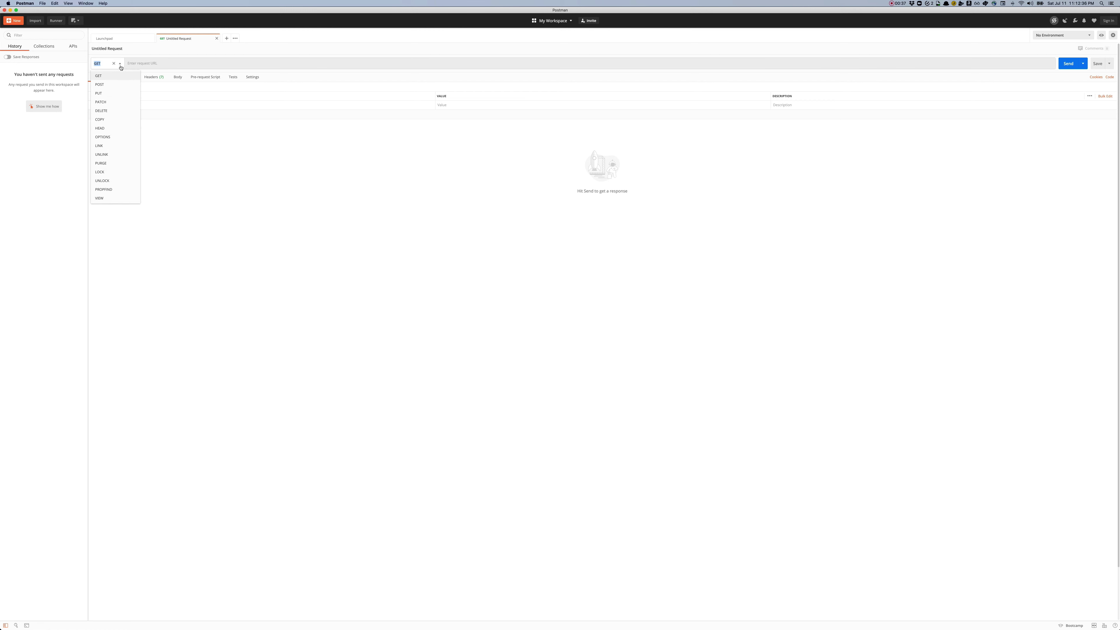
{"action": "left_click", "coordinate": [181, 79]}
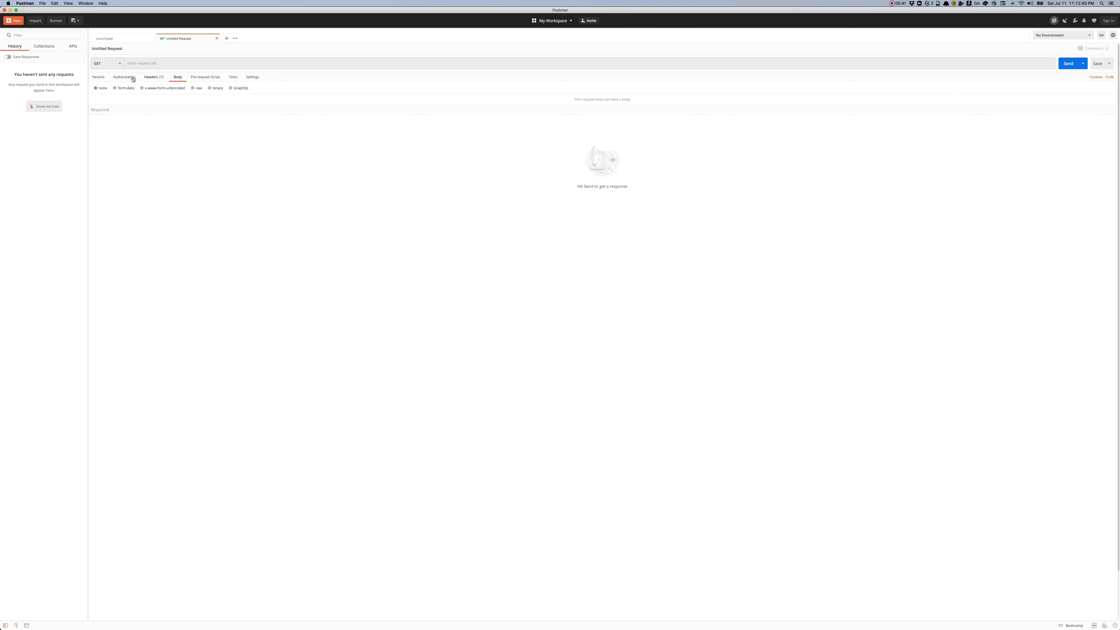
{"action": "left_click", "coordinate": [123, 77]}
{"action": "left_click", "coordinate": [161, 78]}
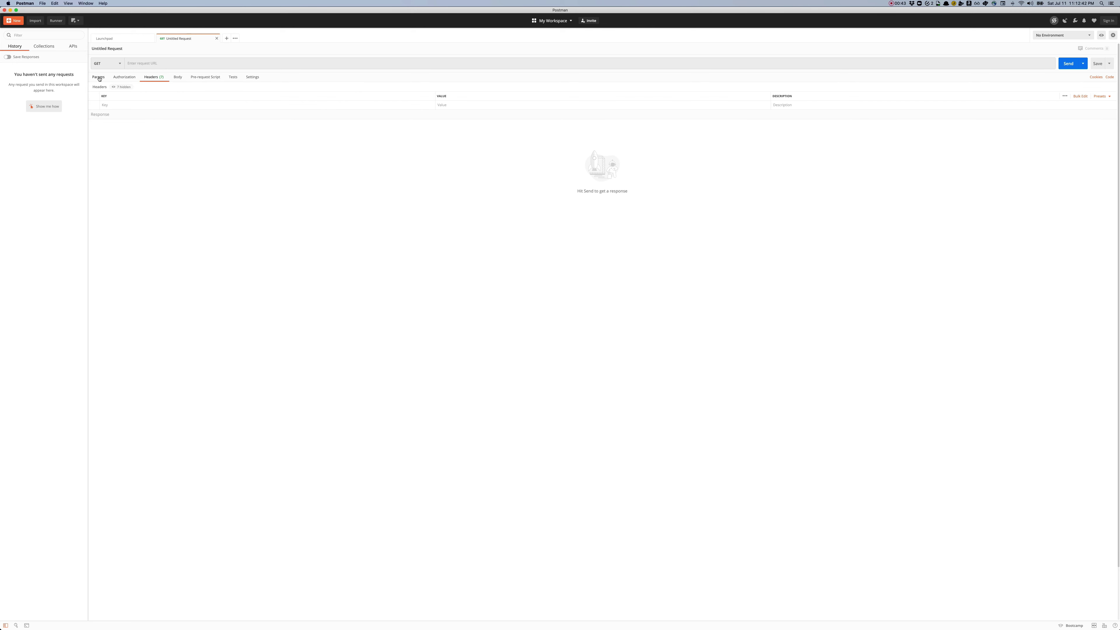
{"action": "left_click", "coordinate": [99, 78]}
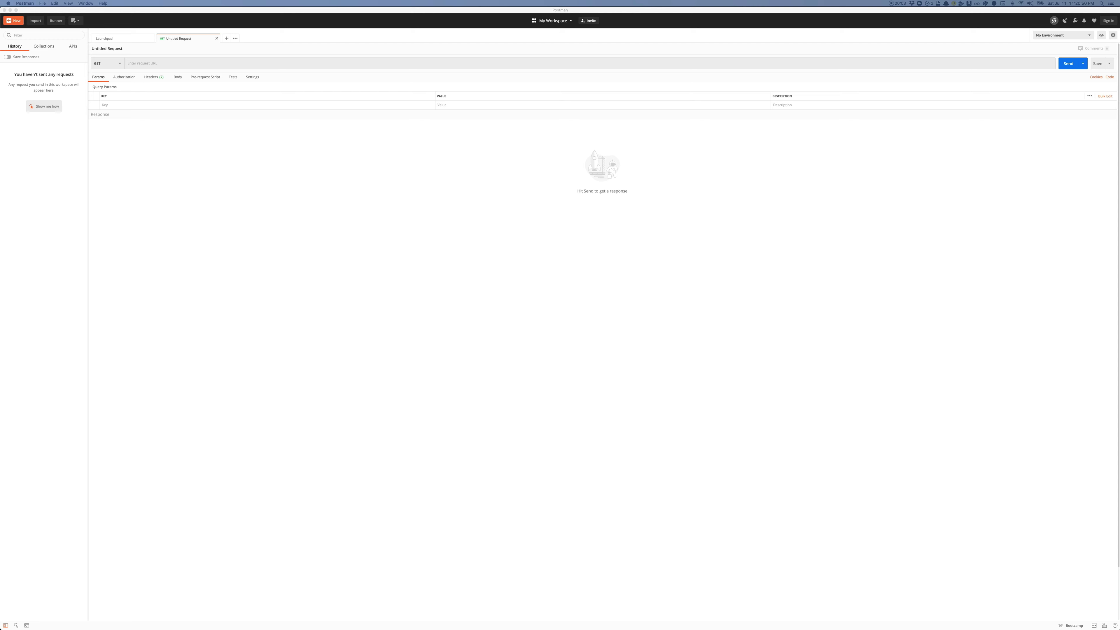
{"action": "key", "text": "super+Tab"}
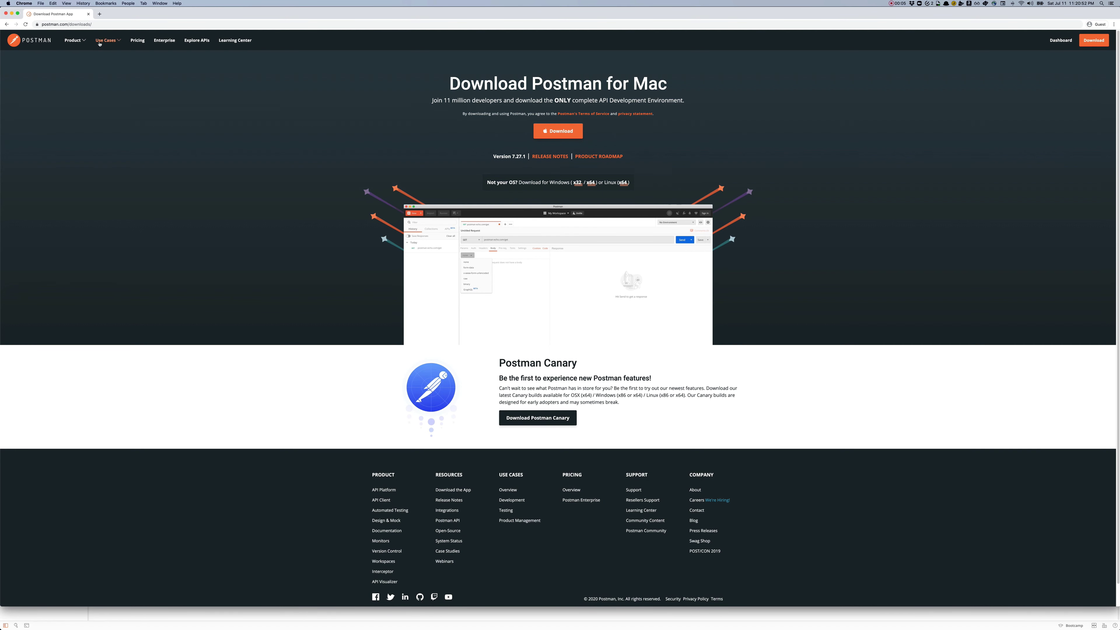
Step: Search Google for dynamodb and open the DynamoDB API Reference result
{"action": "left_click", "coordinate": [96, 25]}
{"action": "type", "text": "dynamodb api"}
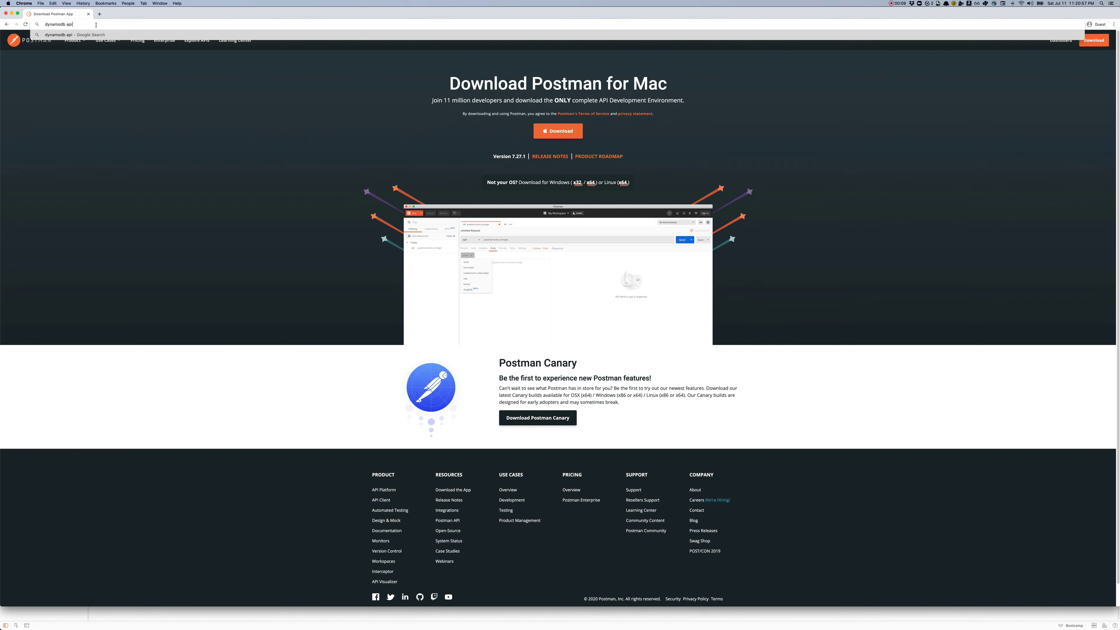
{"action": "key", "text": "Return"}
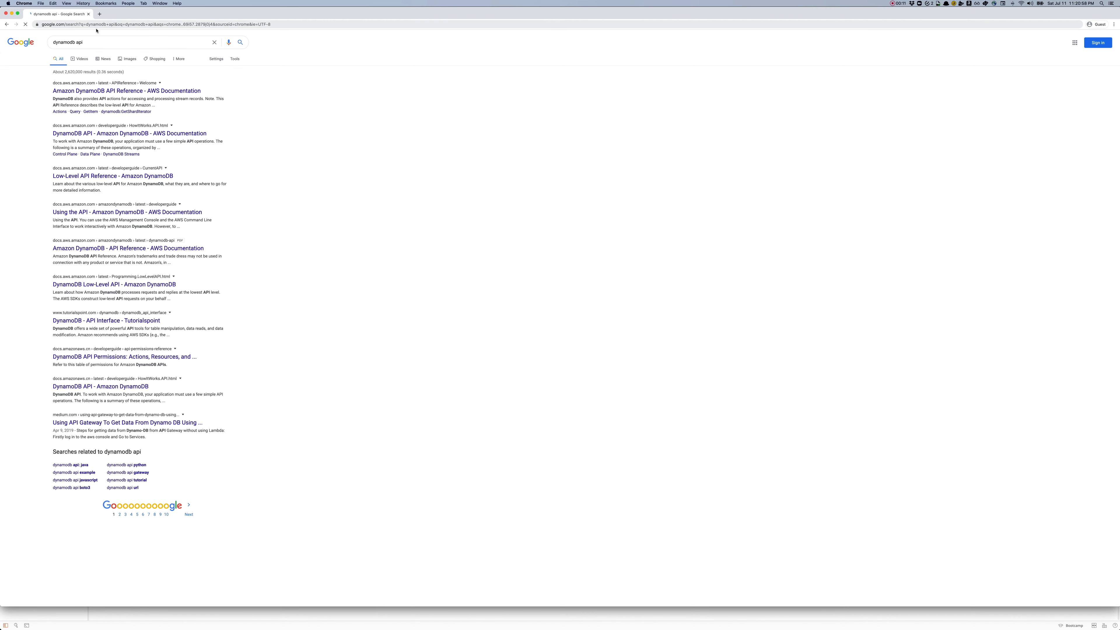
{"action": "left_click", "coordinate": [105, 91]}
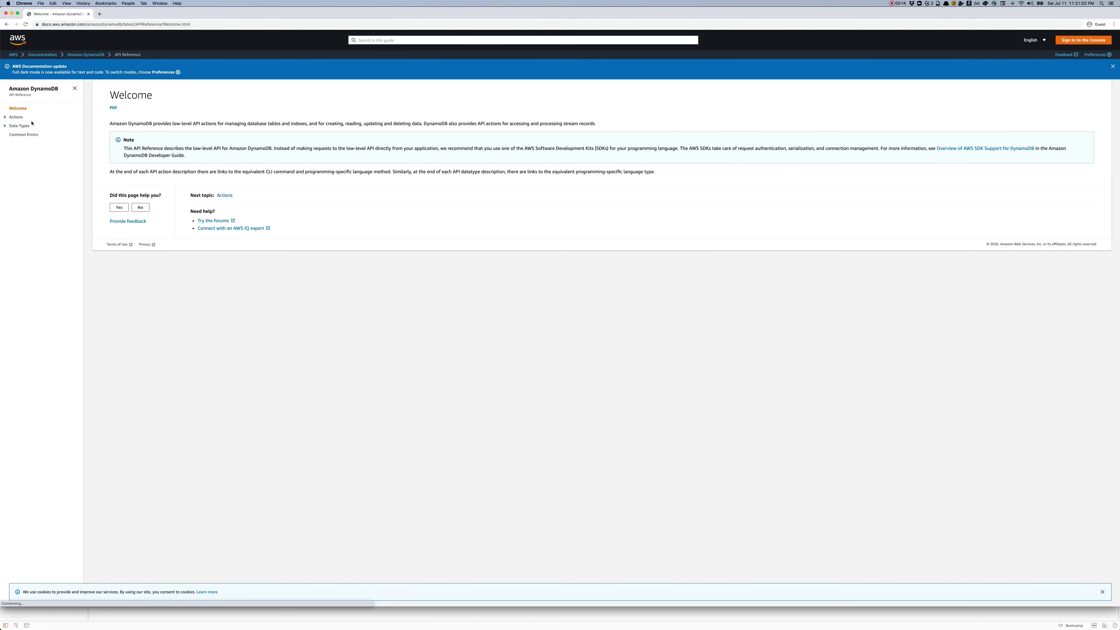
Step: Expand Actions > Amazon DynamoDB and open the ListTables reference page
{"action": "left_click", "coordinate": [5, 117]}
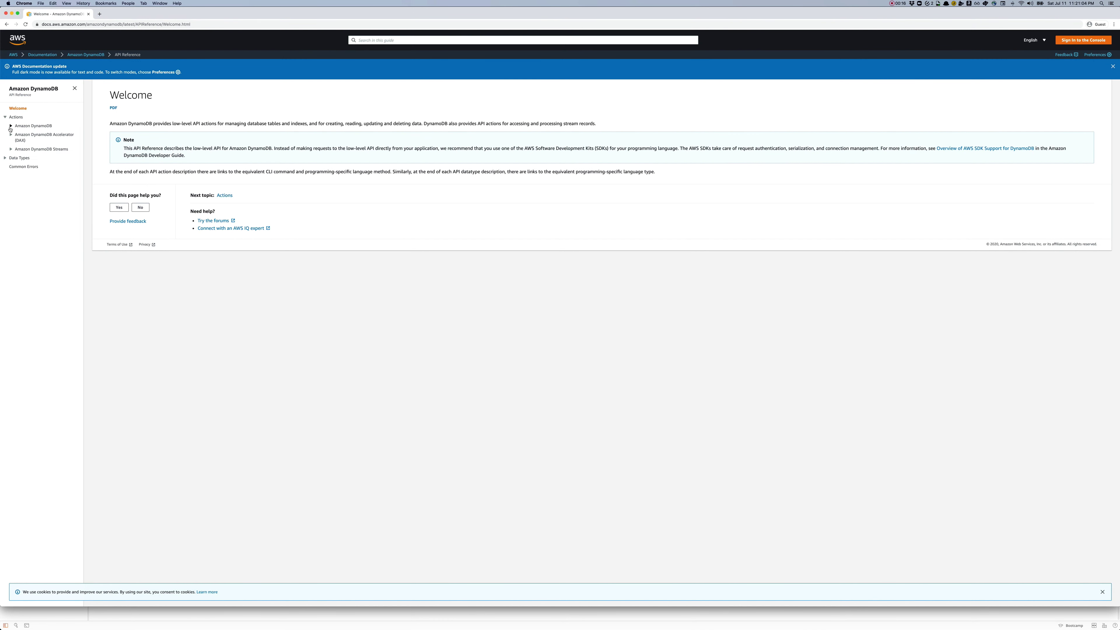
{"action": "left_click", "coordinate": [11, 126]}
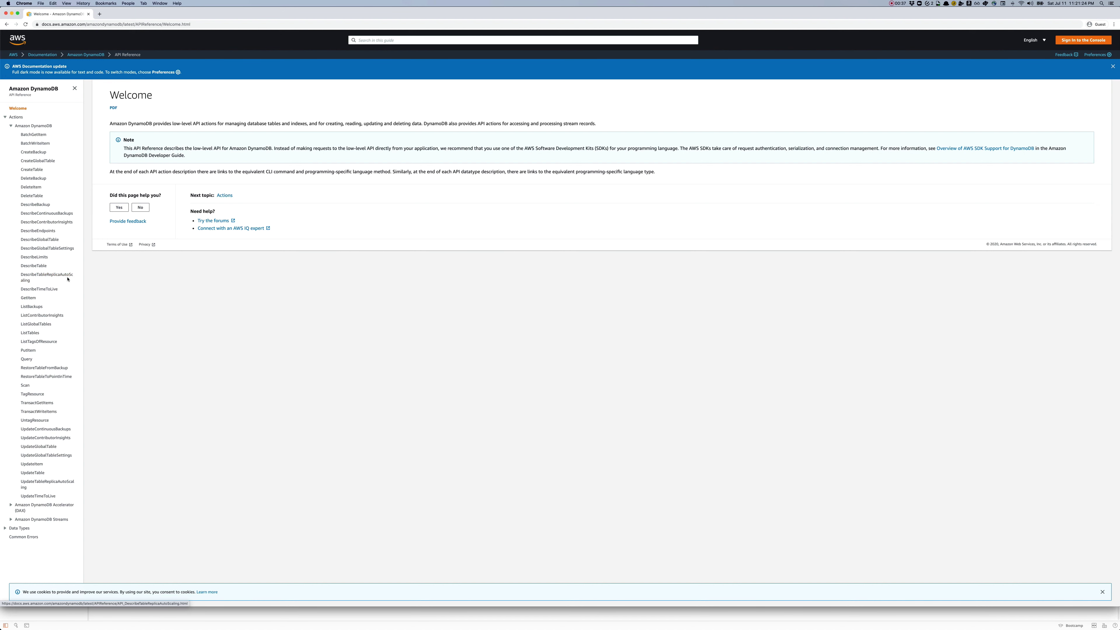
{"action": "left_click", "coordinate": [30, 335]}
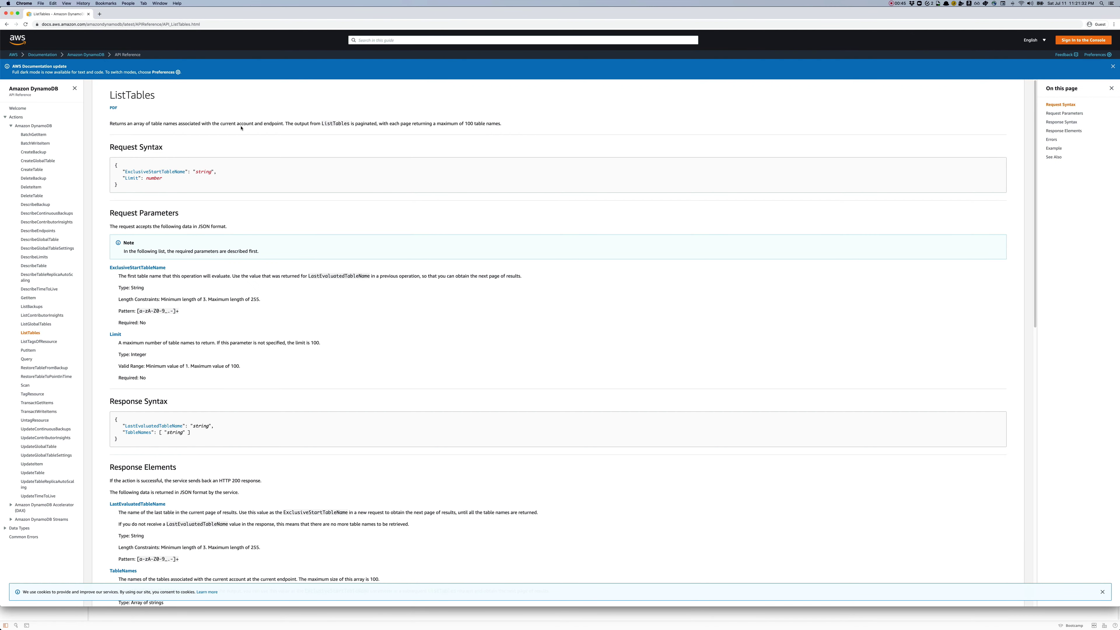
Step: Review the ListTables request syntax, noting ExclusiveStartTableName and Limit are not required
{"action": "left_click_drag", "start_coordinate": [123, 170], "coordinate": [170, 180]}
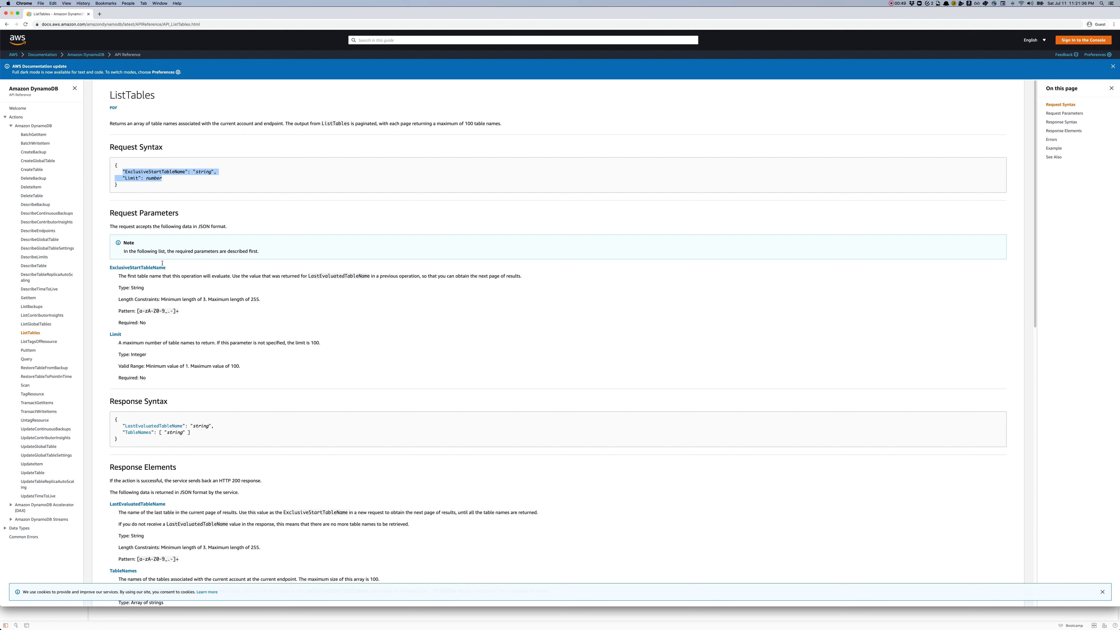
{"action": "left_click_drag", "start_coordinate": [151, 327], "coordinate": [118, 321]}
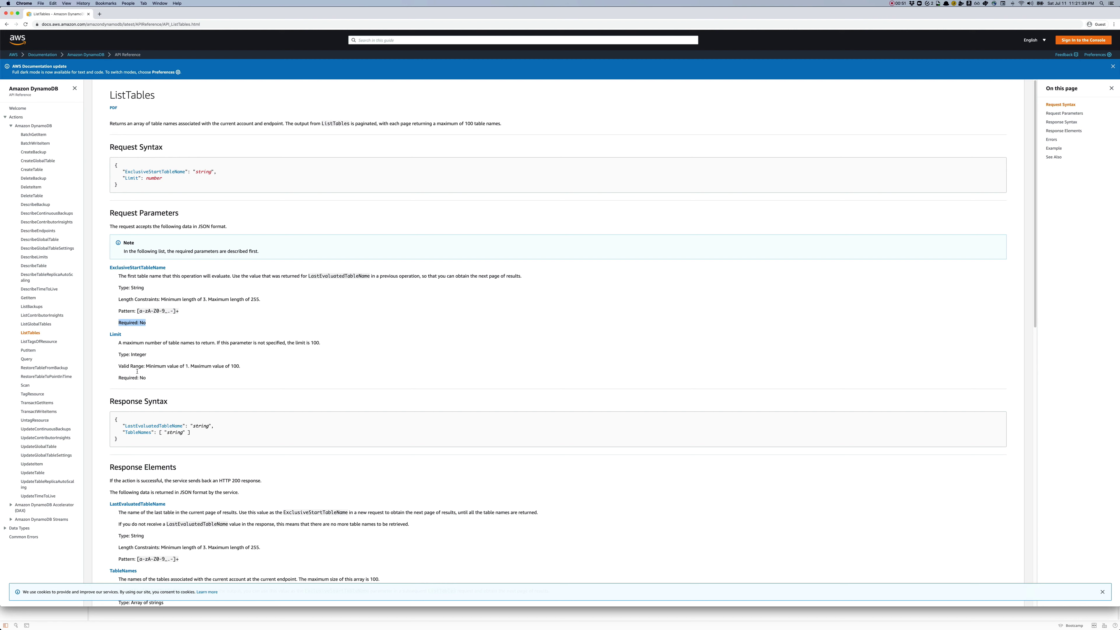
{"action": "left_click_drag", "start_coordinate": [148, 379], "coordinate": [119, 377]}
{"action": "scroll", "coordinate": [233, 363], "scroll_direction": "down", "scroll_amount": 3}
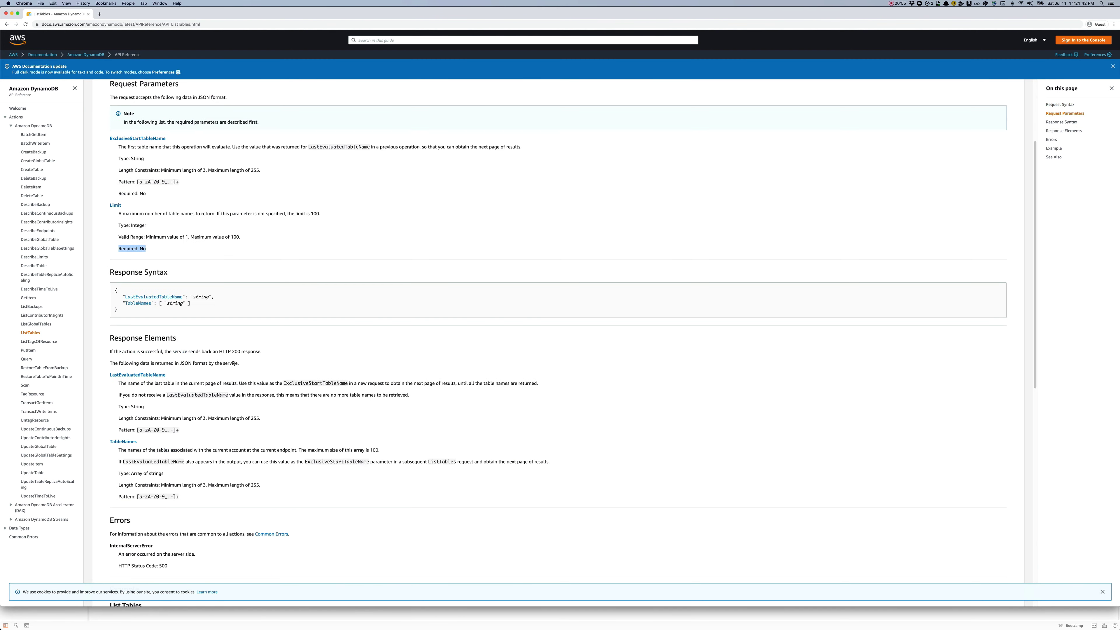
{"action": "scroll", "coordinate": [721, 338], "scroll_direction": "down", "scroll_amount": 1}
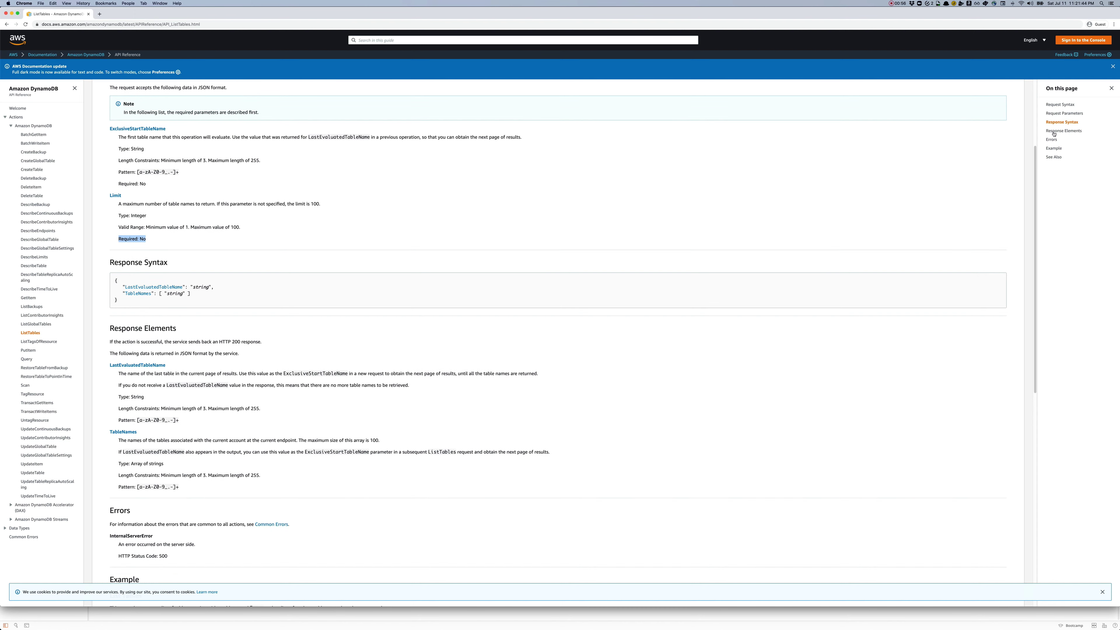
Step: In the ListTables example request, point out POST and Authorization, and select the X-Amz-Target header name
{"action": "left_click", "coordinate": [1053, 148]}
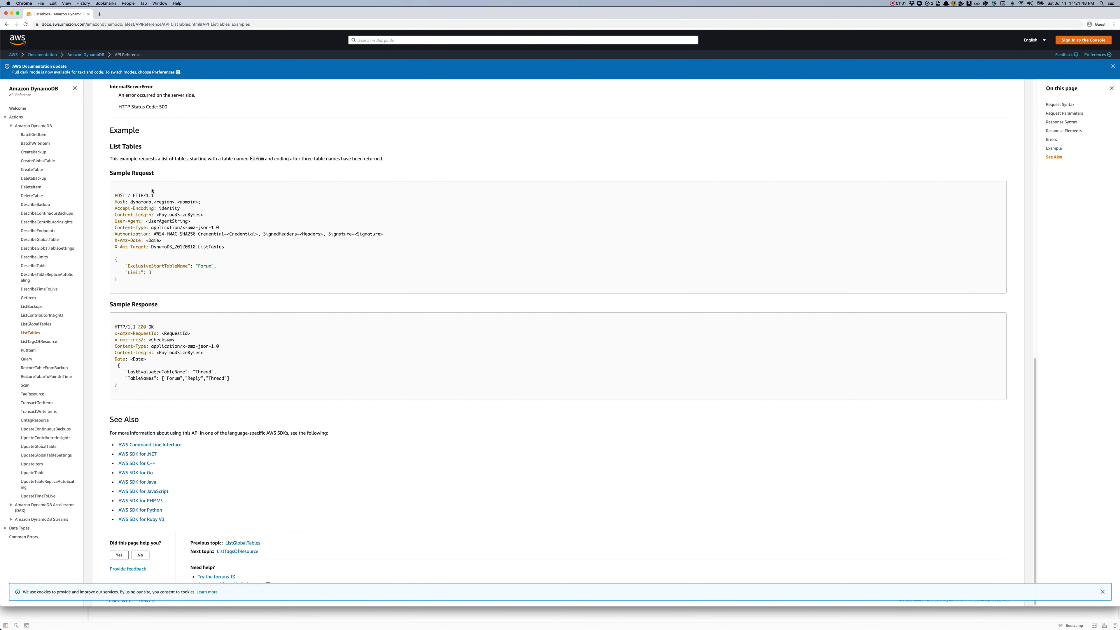
{"action": "double_click", "coordinate": [120, 195]}
{"action": "left_click", "coordinate": [135, 202]}
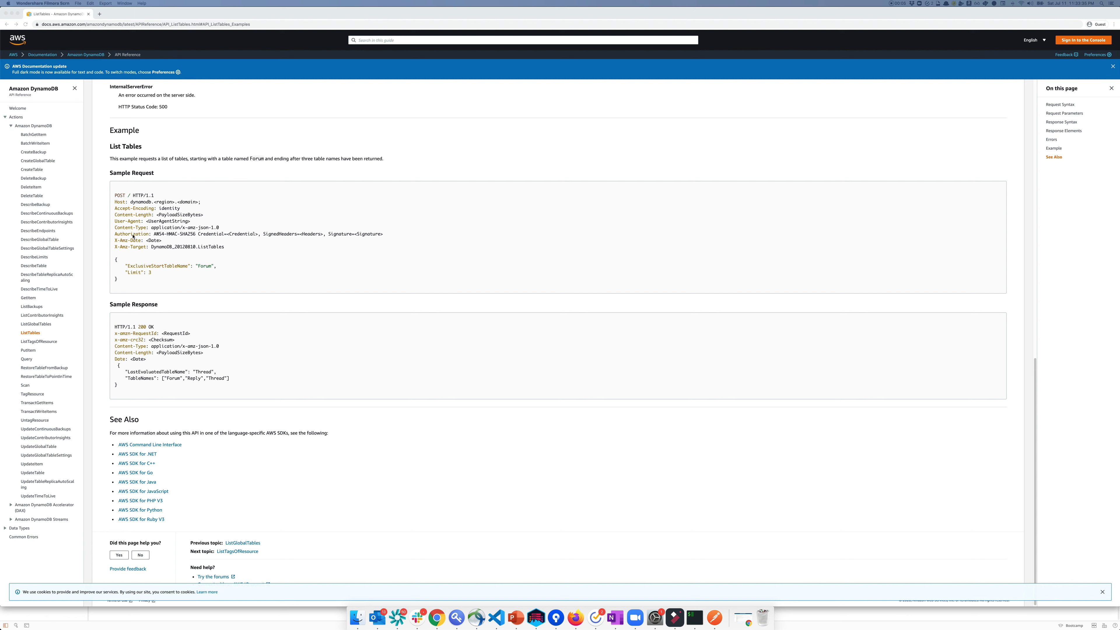
{"action": "double_click", "coordinate": [132, 234]}
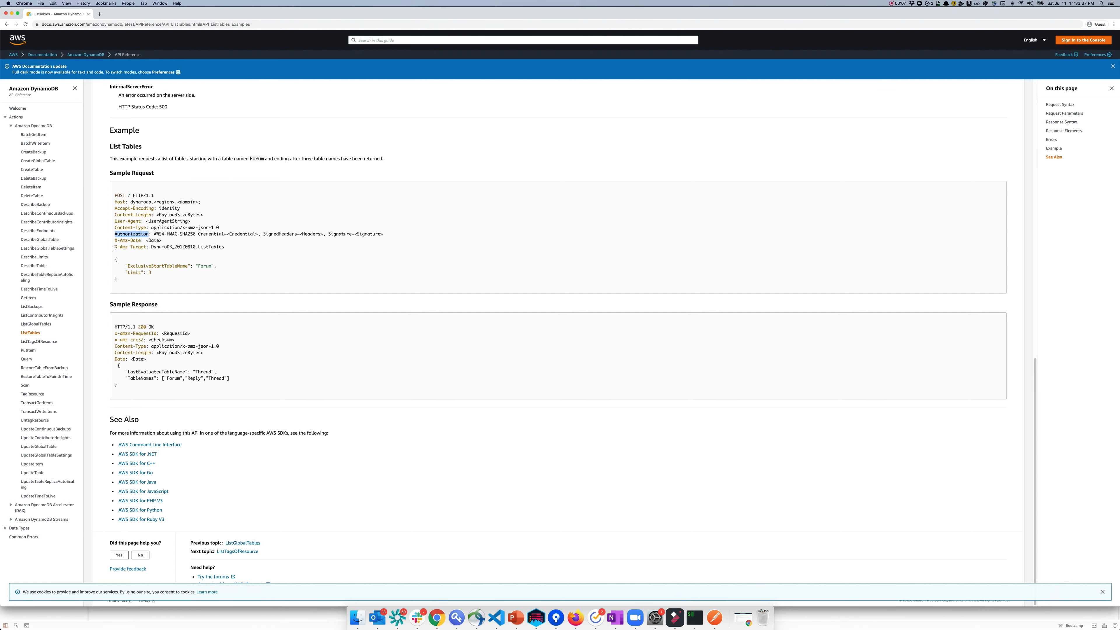
{"action": "left_click_drag", "start_coordinate": [115, 248], "coordinate": [145, 248]}
{"action": "double_click", "coordinate": [207, 246]}
{"action": "left_click", "coordinate": [116, 247]}
{"action": "left_click_drag", "start_coordinate": [116, 247], "coordinate": [151, 247]}
{"action": "key", "text": "super+c"}
Step: Add an X-Amz-Target header with value DynamoDB_20120810.ListTables copied from the docs
{"action": "left_click", "coordinate": [714, 618]}
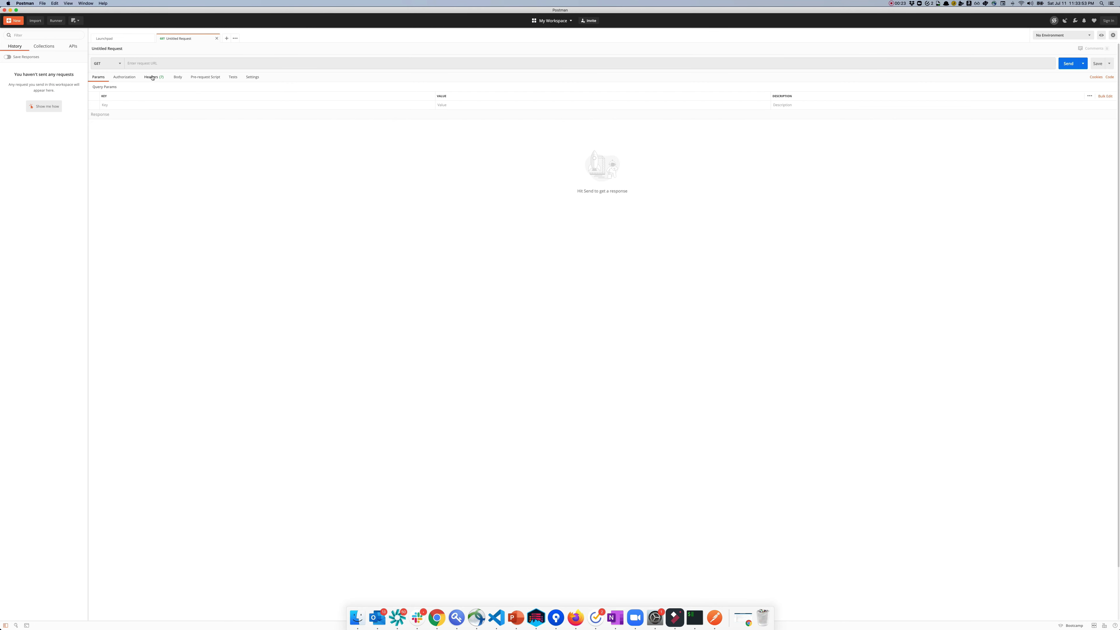
{"action": "left_click", "coordinate": [154, 78]}
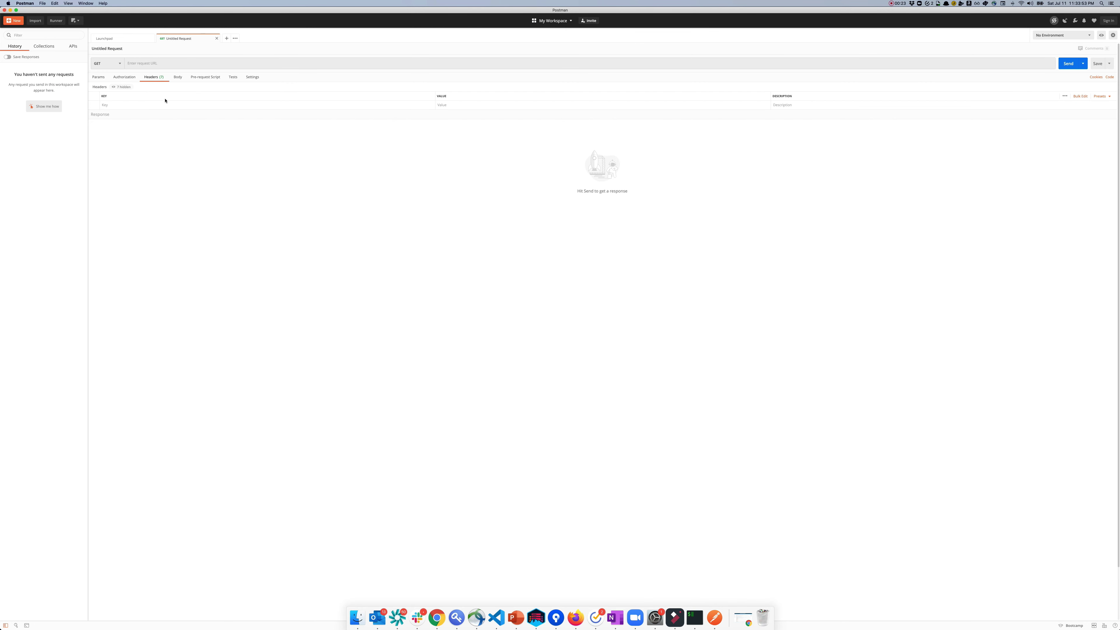
{"action": "left_click", "coordinate": [150, 106]}
{"action": "key", "text": "super+v"}
{"action": "key", "text": "super+Tab"}
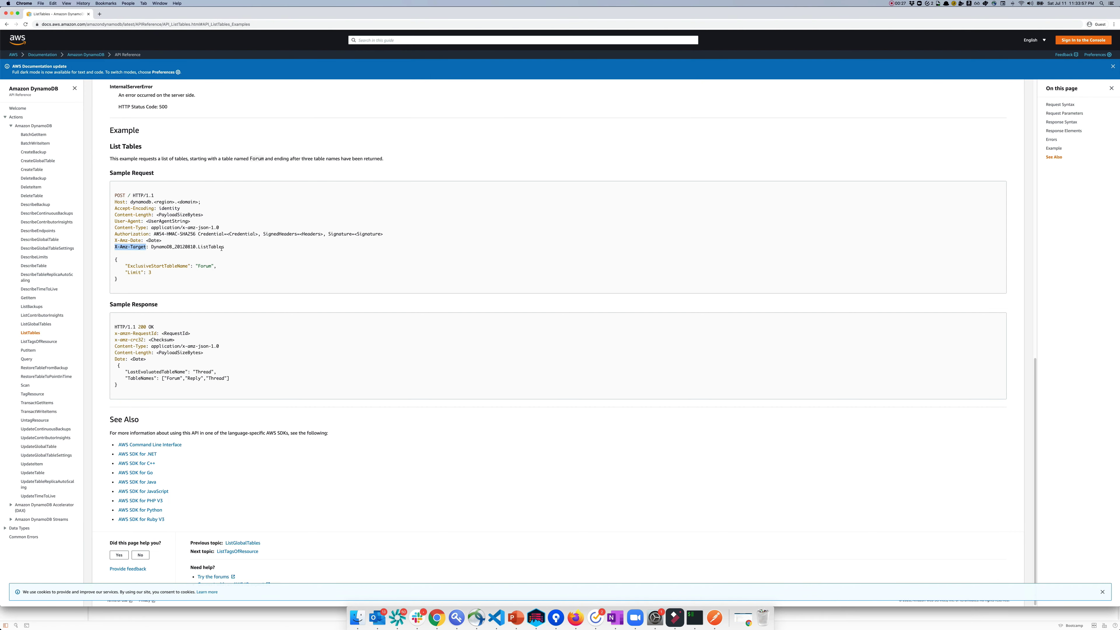
{"action": "left_click_drag", "start_coordinate": [223, 247], "coordinate": [152, 246]}
{"action": "key", "text": "super+c"}
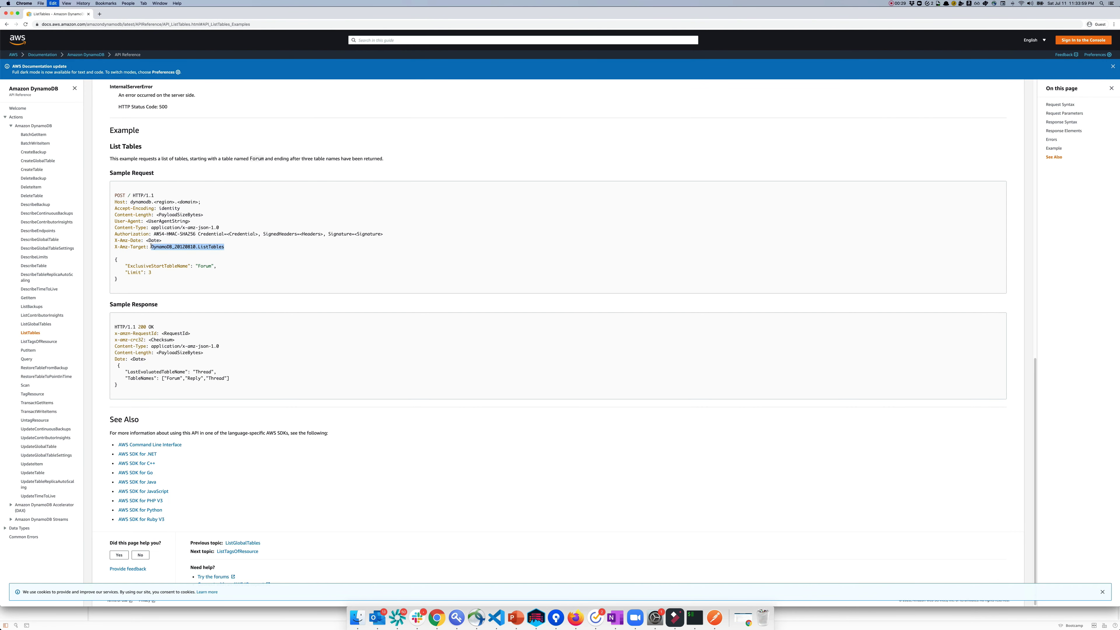
{"action": "key", "text": "super+Tab"}
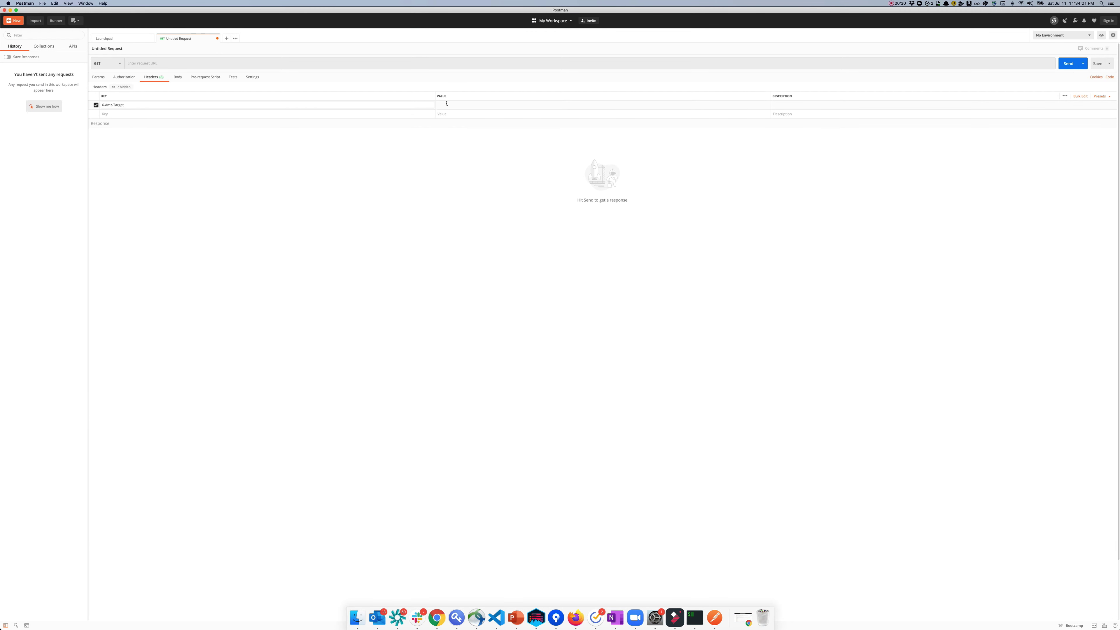
{"action": "key", "text": "super+v"}
{"action": "key", "text": "super+Tab"}
{"action": "left_click", "coordinate": [119, 194]}
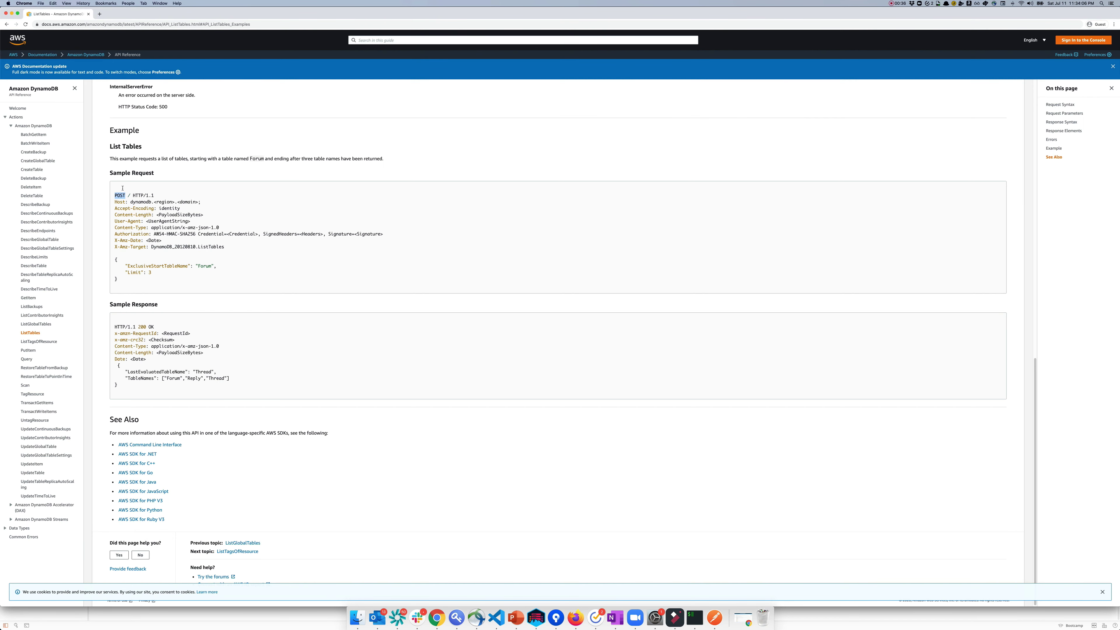
{"action": "key", "text": "super+Tab"}
Step: Change the request method from GET to POST, checking against the ListTables documentation
{"action": "left_click", "coordinate": [115, 67]}
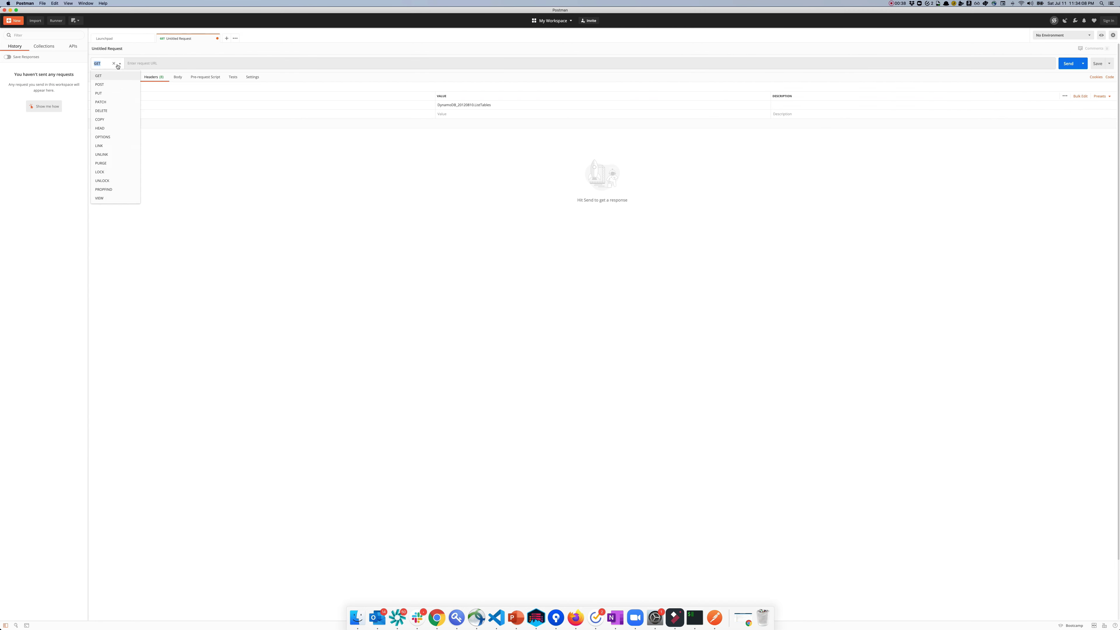
{"action": "left_click", "coordinate": [106, 86]}
{"action": "key", "text": "super+Tab"}
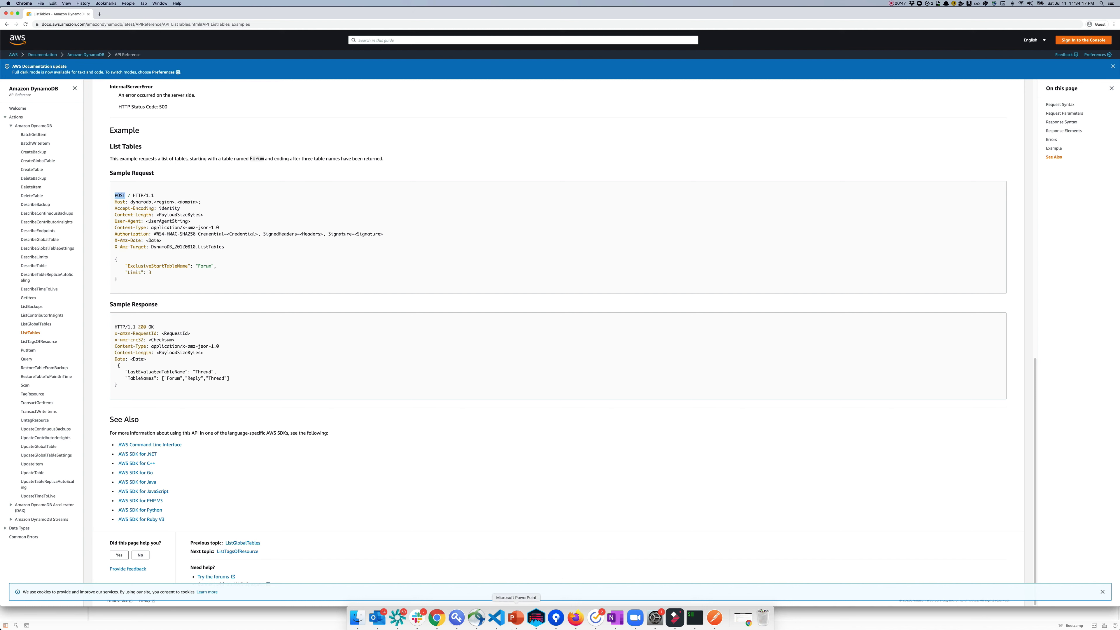
{"action": "left_click", "coordinate": [502, 620]}
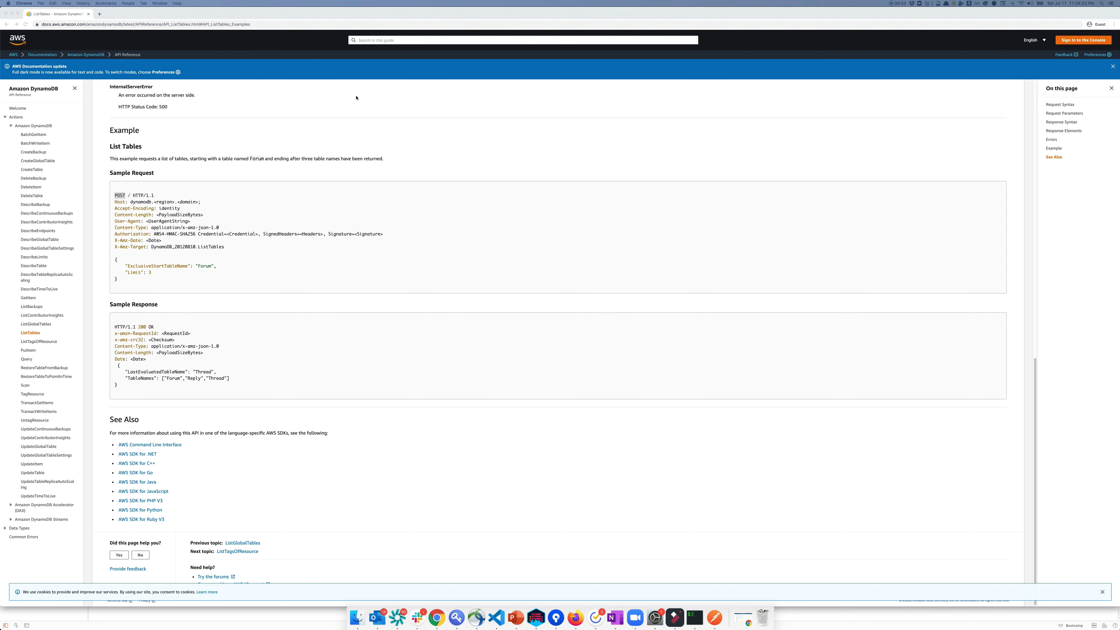
{"action": "key", "text": "super+Tab"}
{"action": "key", "text": "super+Tab"}
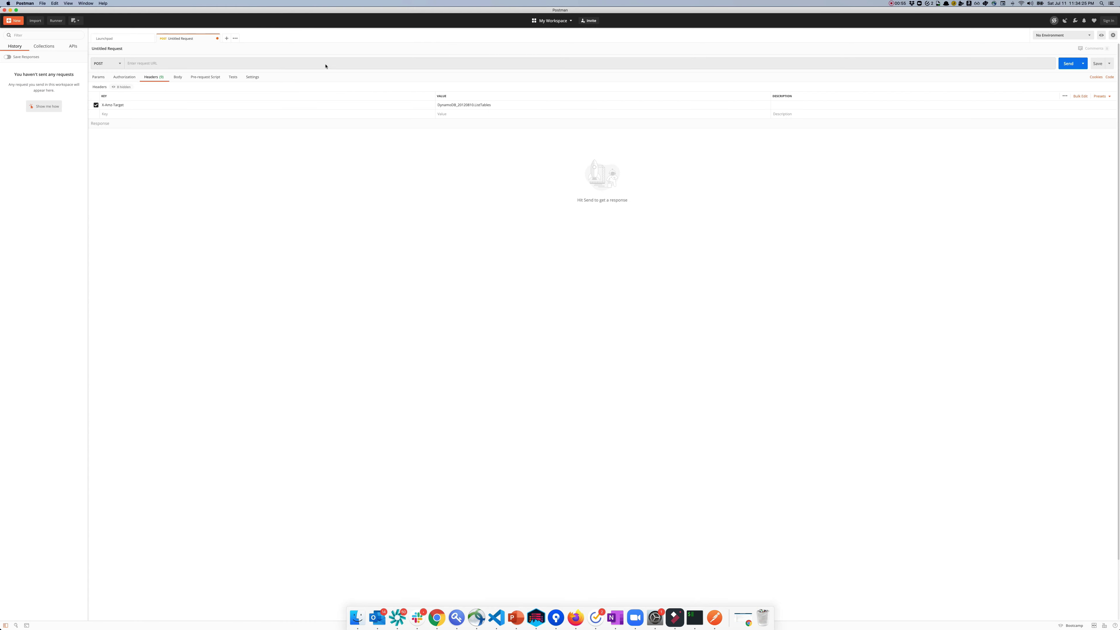
{"action": "left_click", "coordinate": [313, 64]}
{"action": "key", "text": "super+v"}
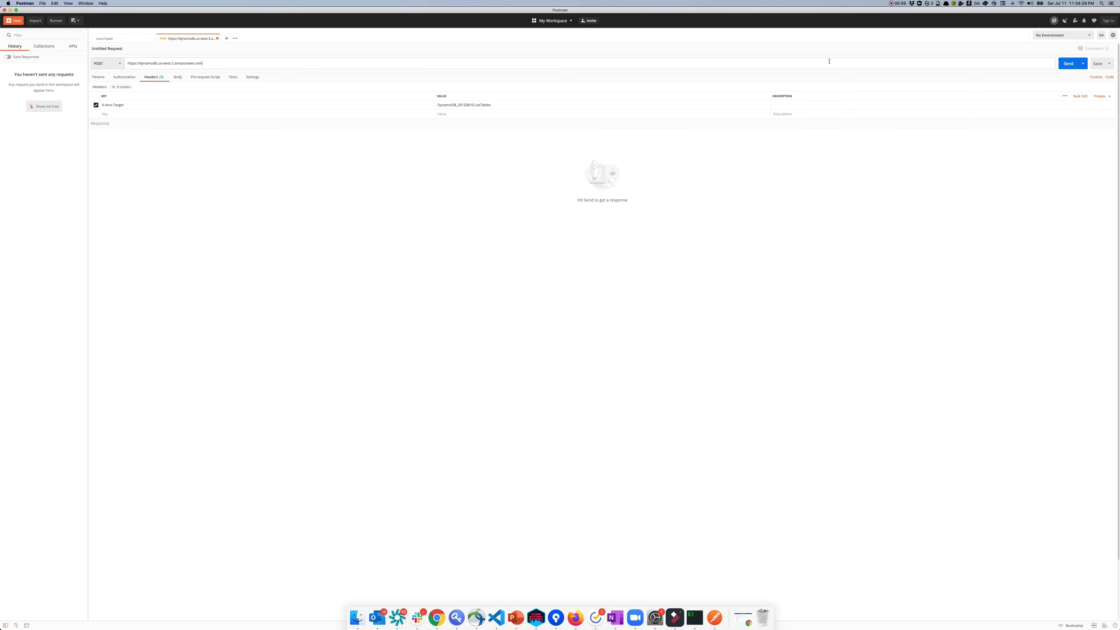
{"action": "left_click", "coordinate": [1067, 64]}
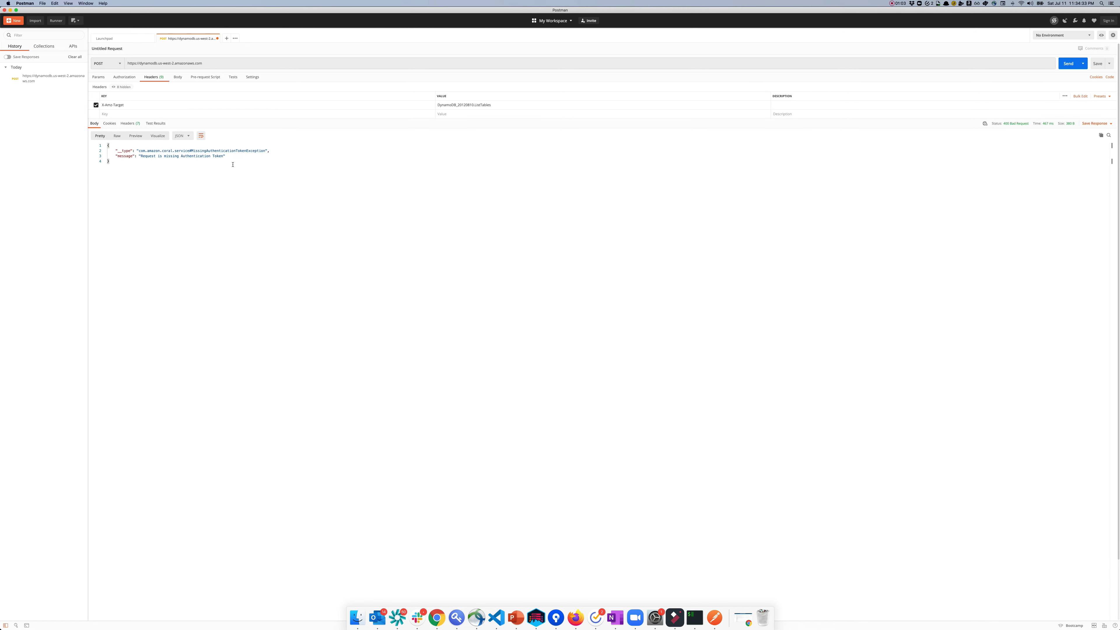
{"action": "left_click_drag", "start_coordinate": [234, 157], "coordinate": [136, 157]}
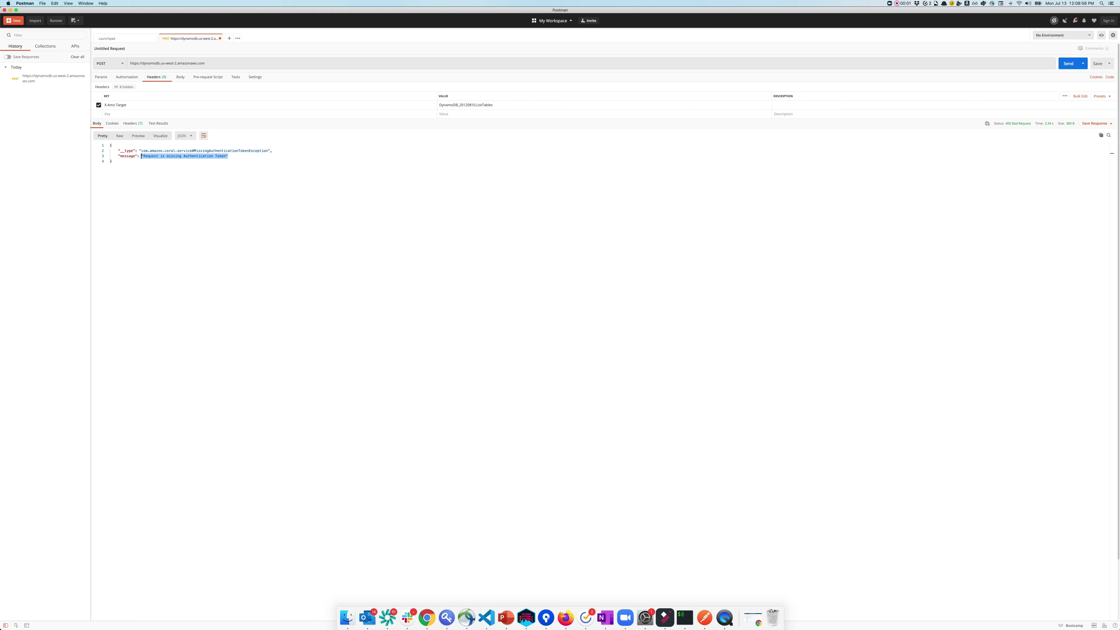
{"action": "key", "text": "super+equal"}
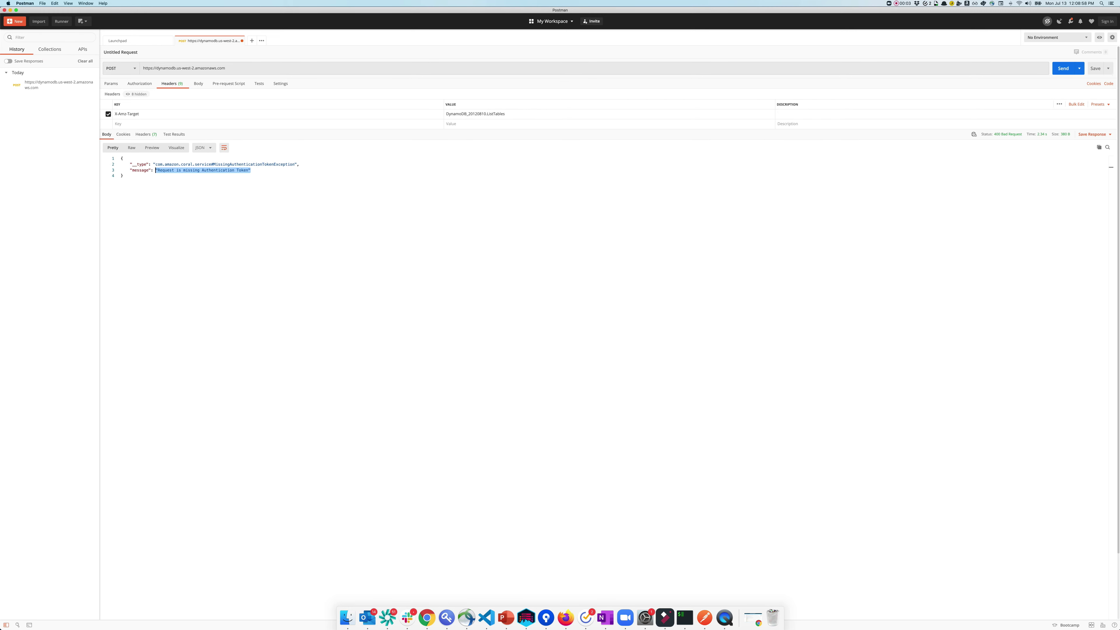
{"action": "key", "text": "super+equal"}
{"action": "key", "text": "super+equal"}
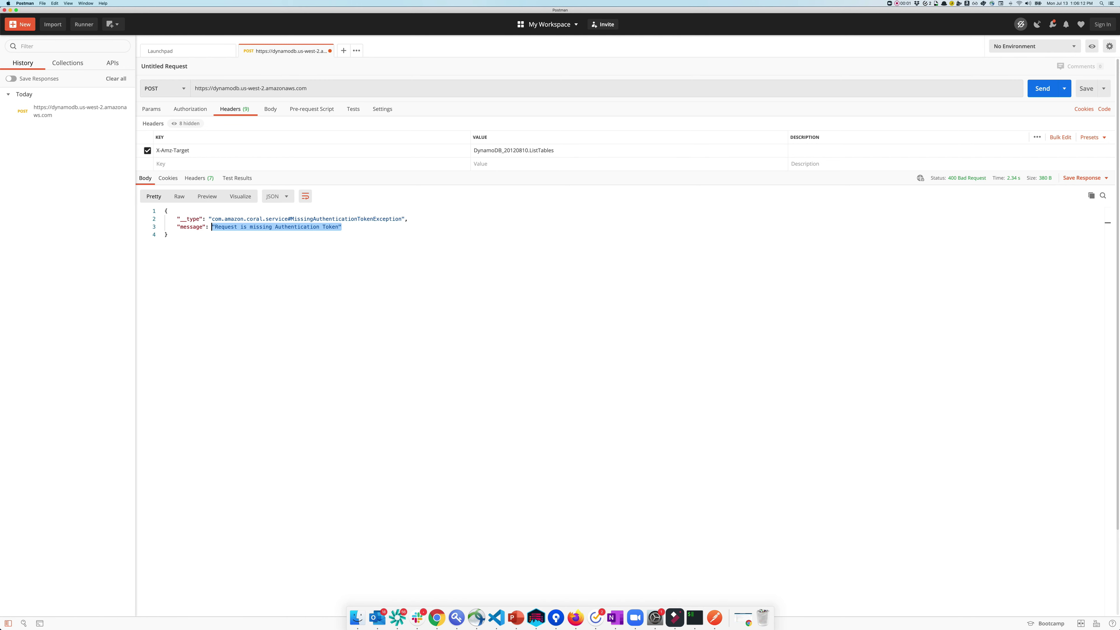
{"action": "left_click", "coordinate": [1107, 235]}
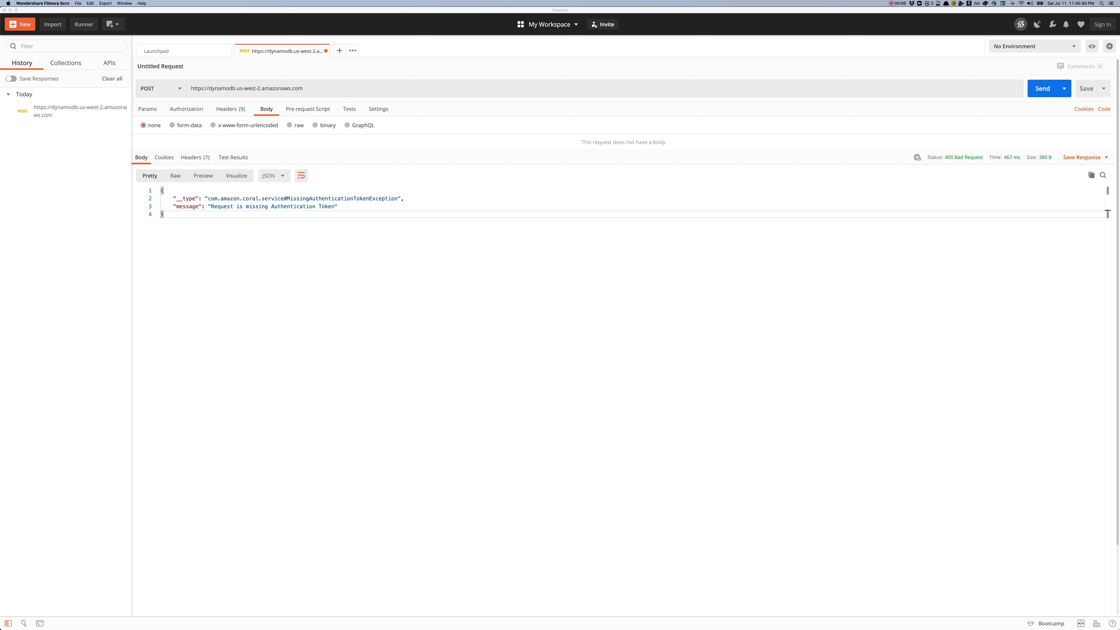
Step: Open console.aws.amazon.com, go to IAM Users, and start adding a new user
{"action": "key", "text": "super+Tab"}
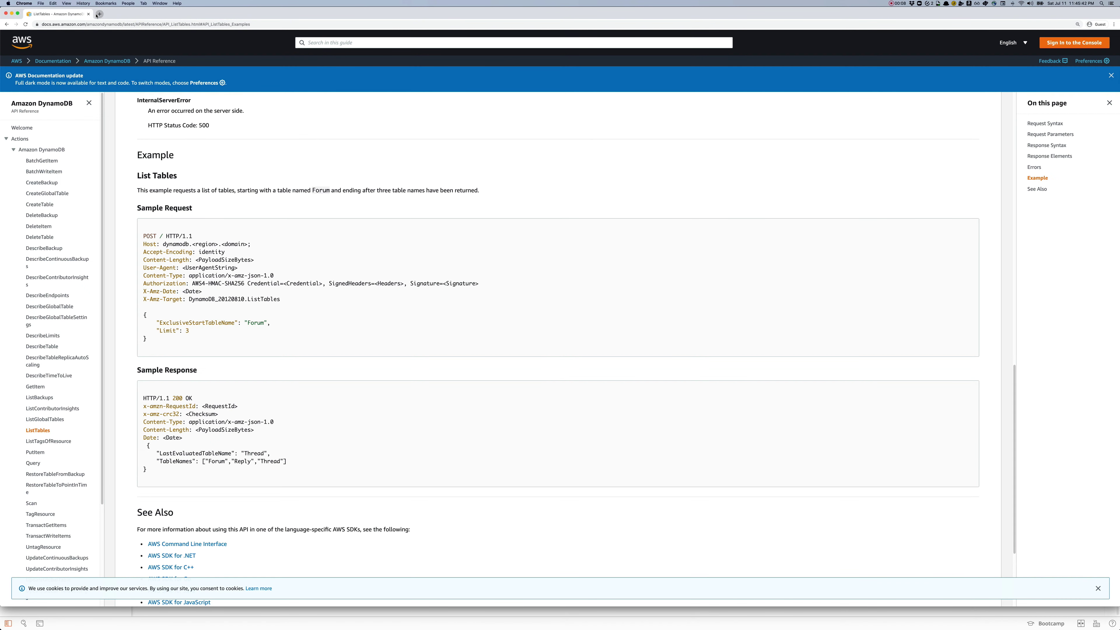
{"action": "left_click", "coordinate": [98, 14]}
{"action": "type", "text": "console.aws.amazon.com/"}
{"action": "key", "text": "Return"}
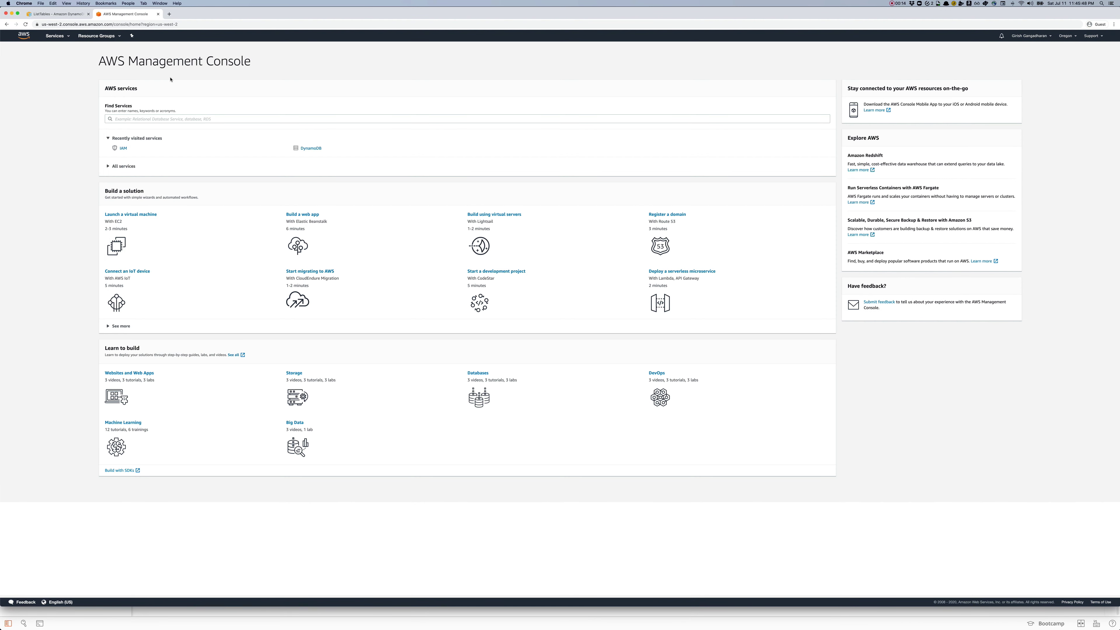
{"action": "left_click", "coordinate": [121, 148]}
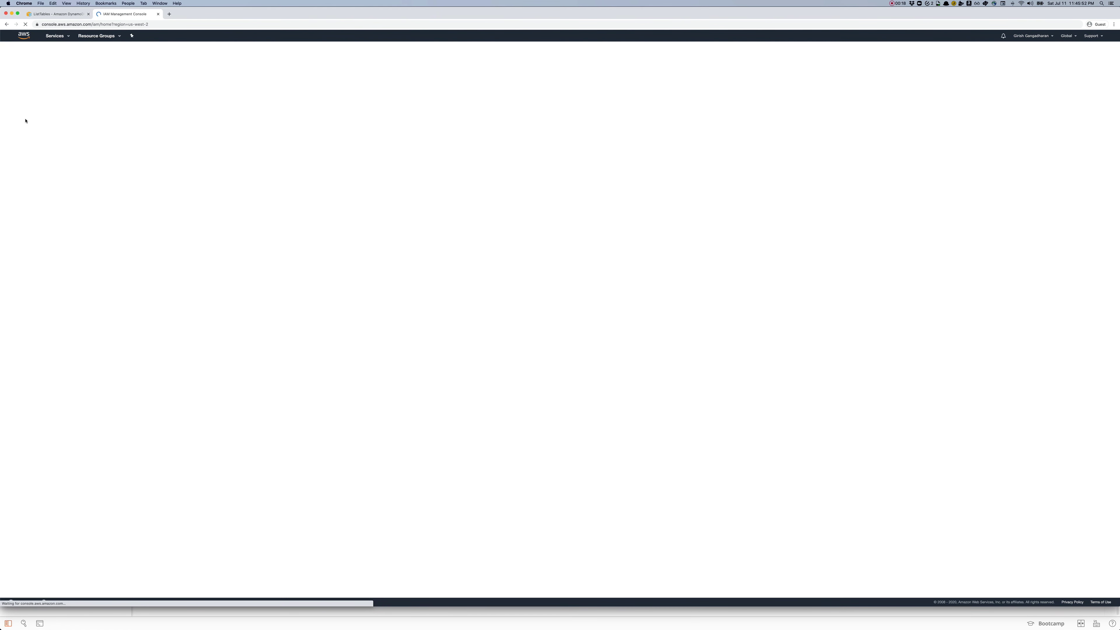
{"action": "left_click", "coordinate": [20, 101]}
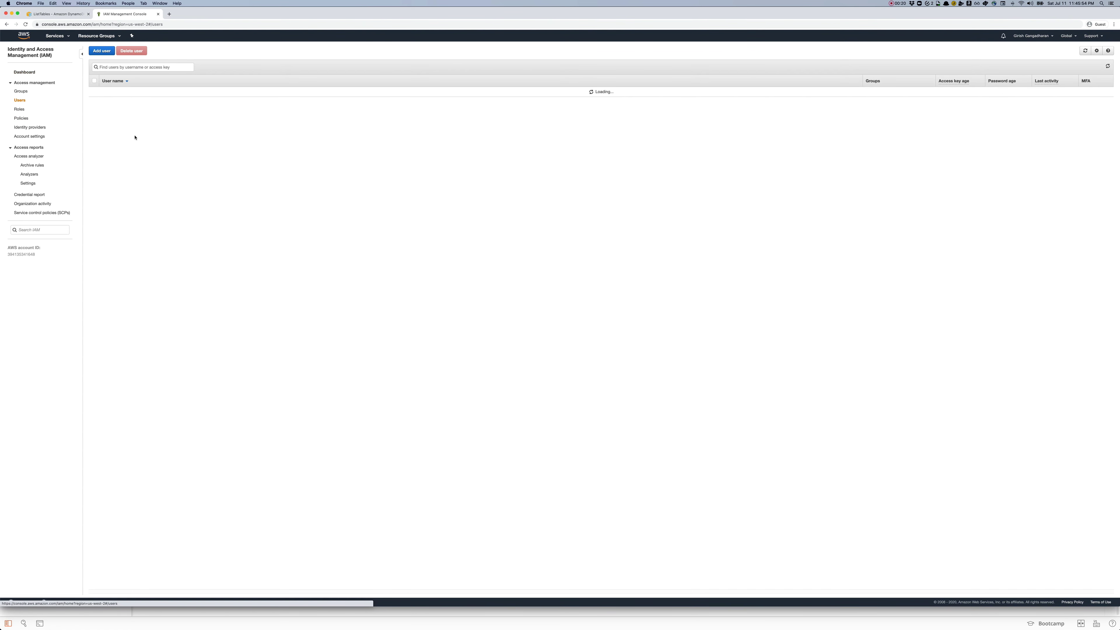
{"action": "key", "text": "super+equal"}
{"action": "key", "text": "super+equal"}
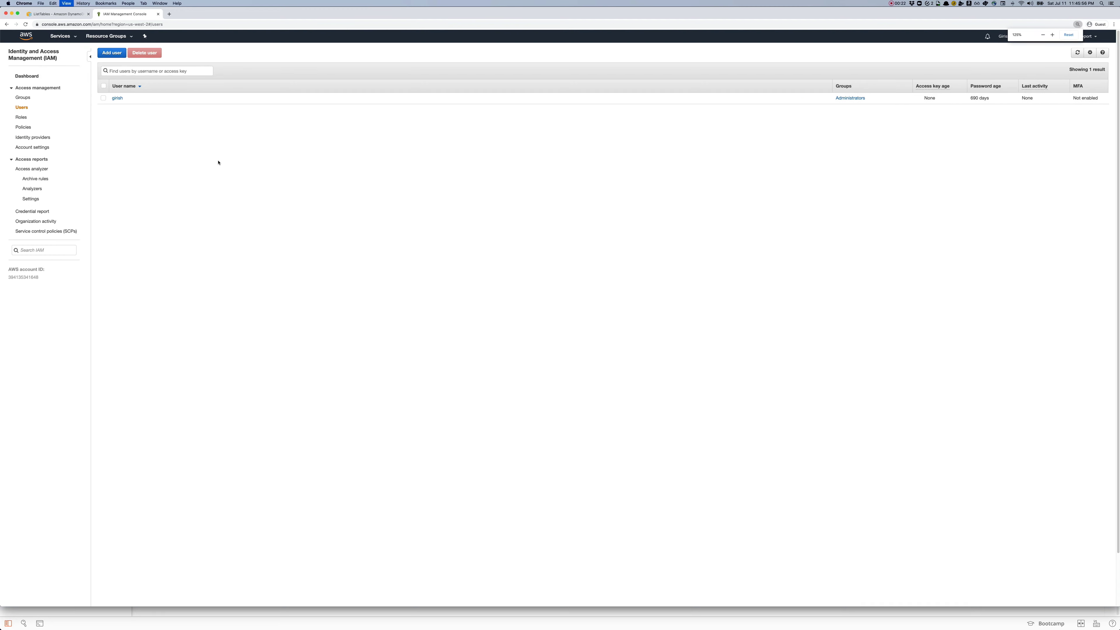
{"action": "left_click", "coordinate": [126, 56]}
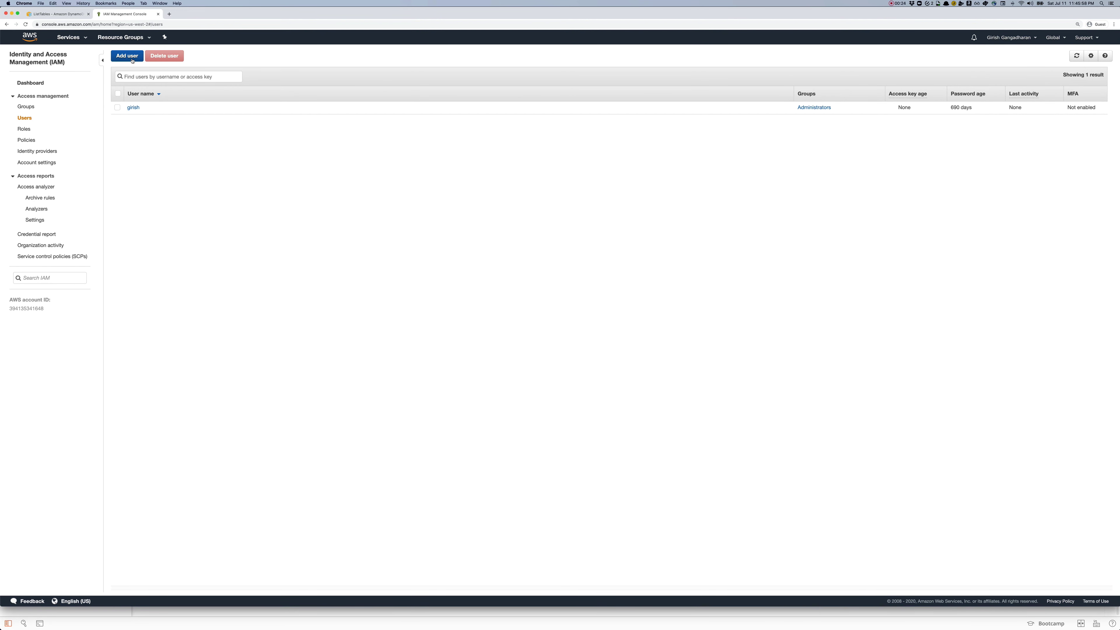
Step: Name the user PostmanUser with Programmatic access enabled
{"action": "left_click", "coordinate": [489, 110]}
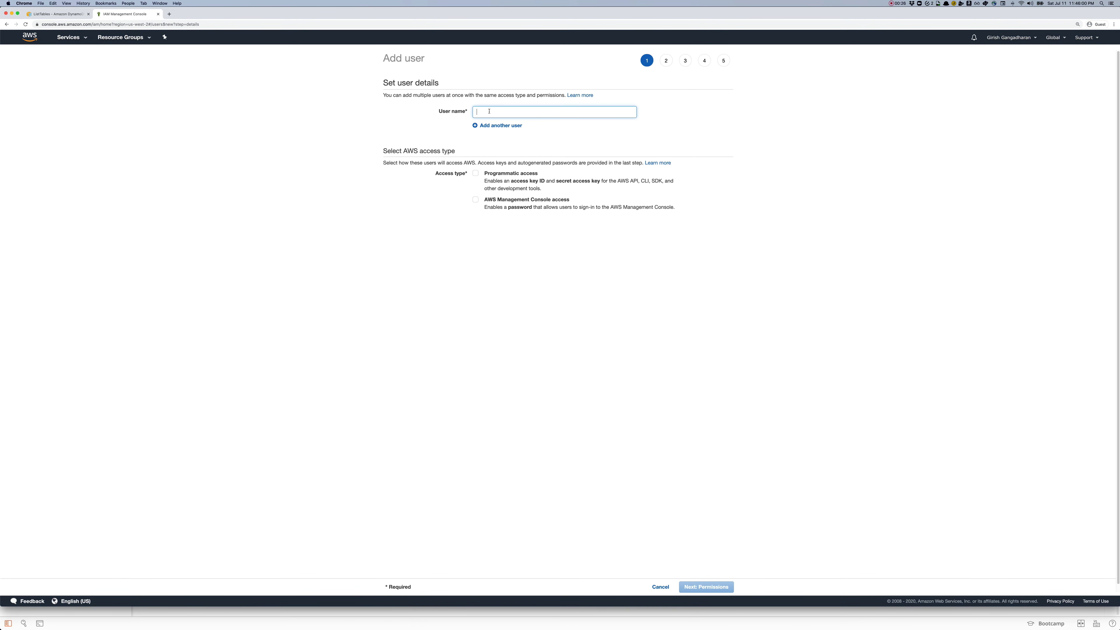
{"action": "type", "text": "PostmanUser"}
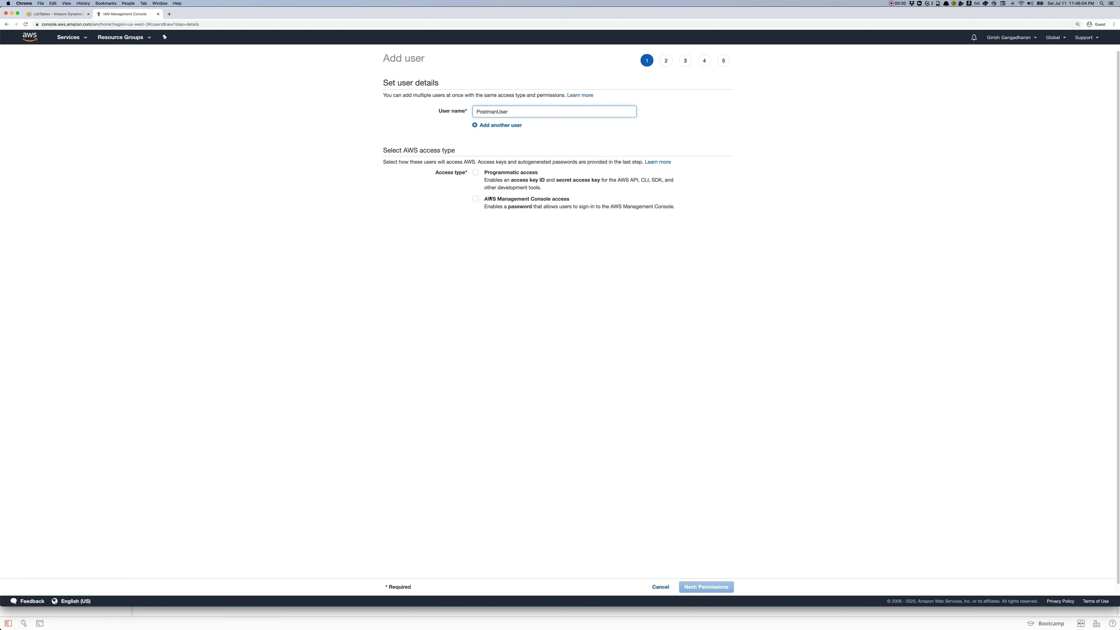
{"action": "left_click", "coordinate": [475, 173]}
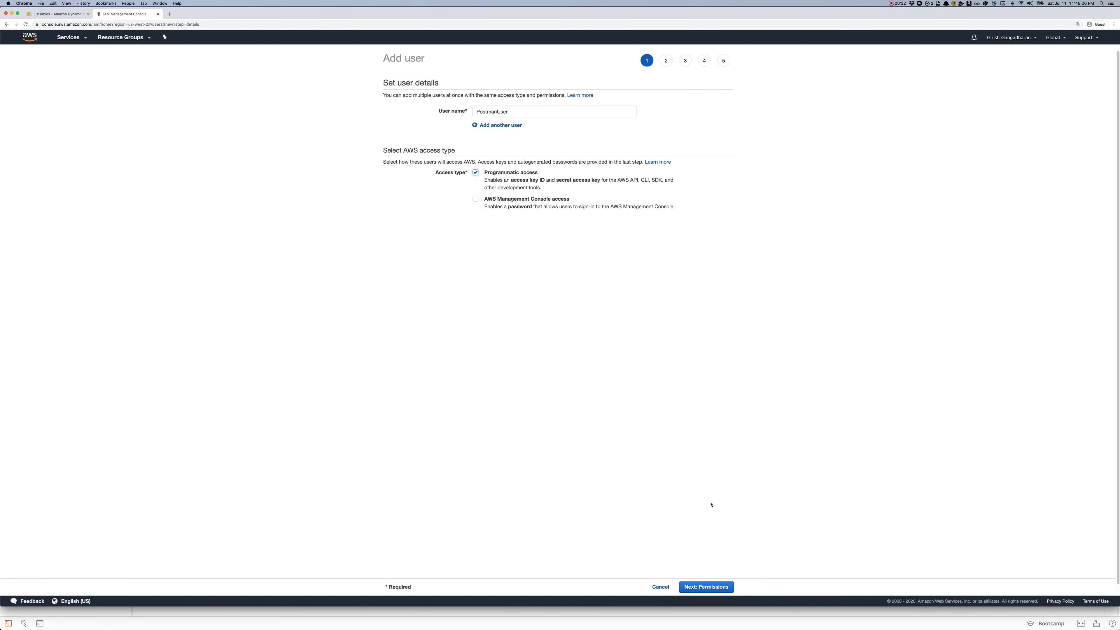
{"action": "left_click", "coordinate": [712, 587]}
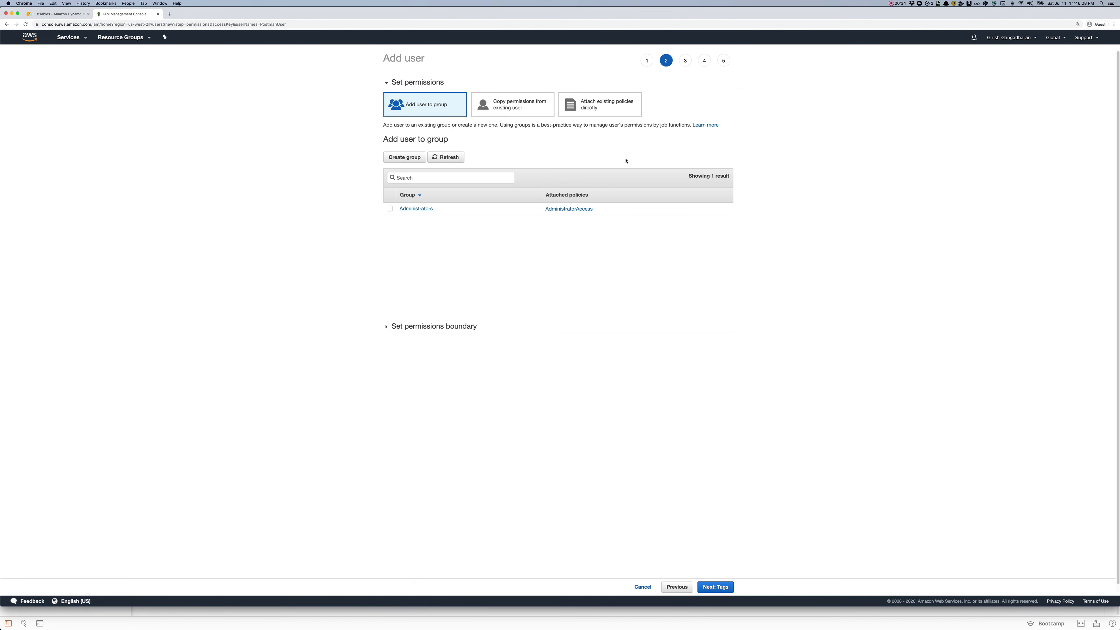
Step: Attach the AmazonDynamoDBFullAccess policy directly and create the user
{"action": "left_click", "coordinate": [588, 115]}
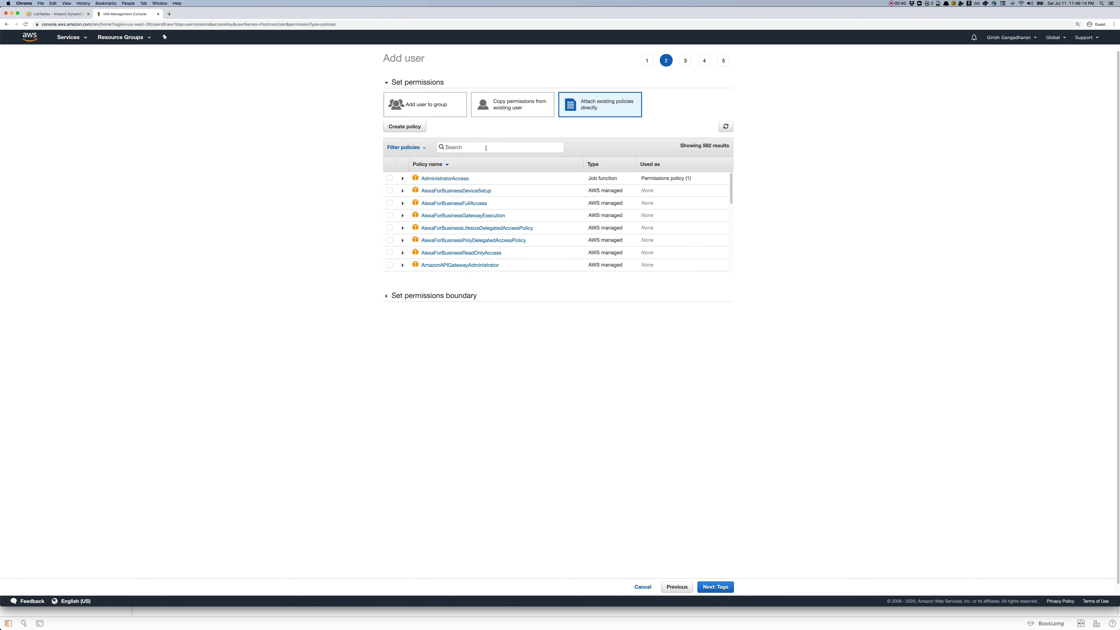
{"action": "left_click", "coordinate": [486, 148]}
{"action": "type", "text": "dynam"}
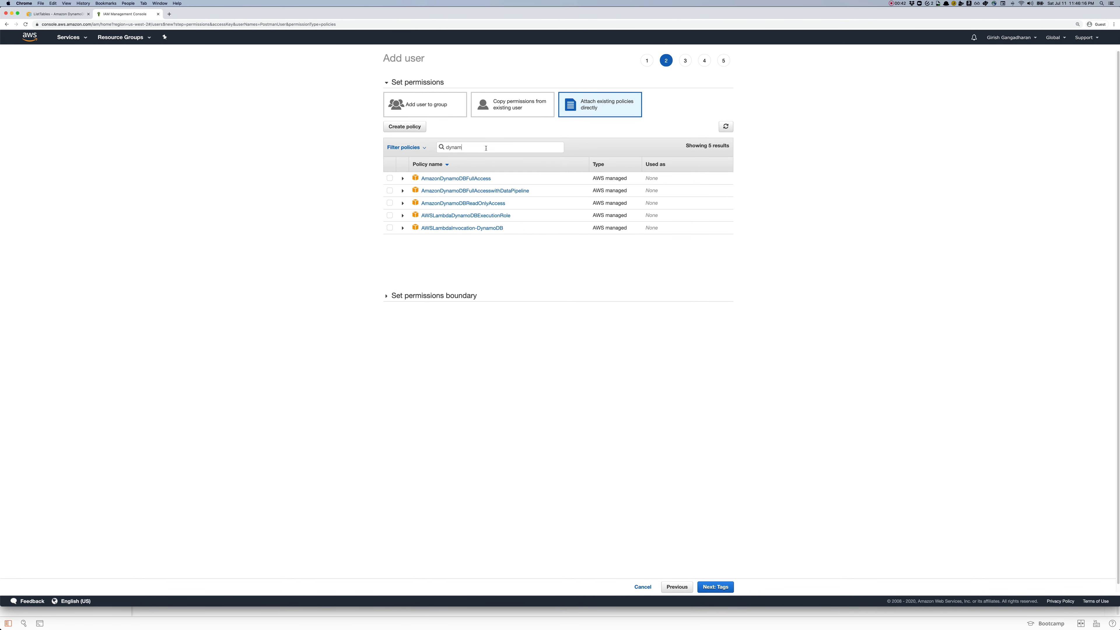
{"action": "left_click", "coordinate": [389, 179]}
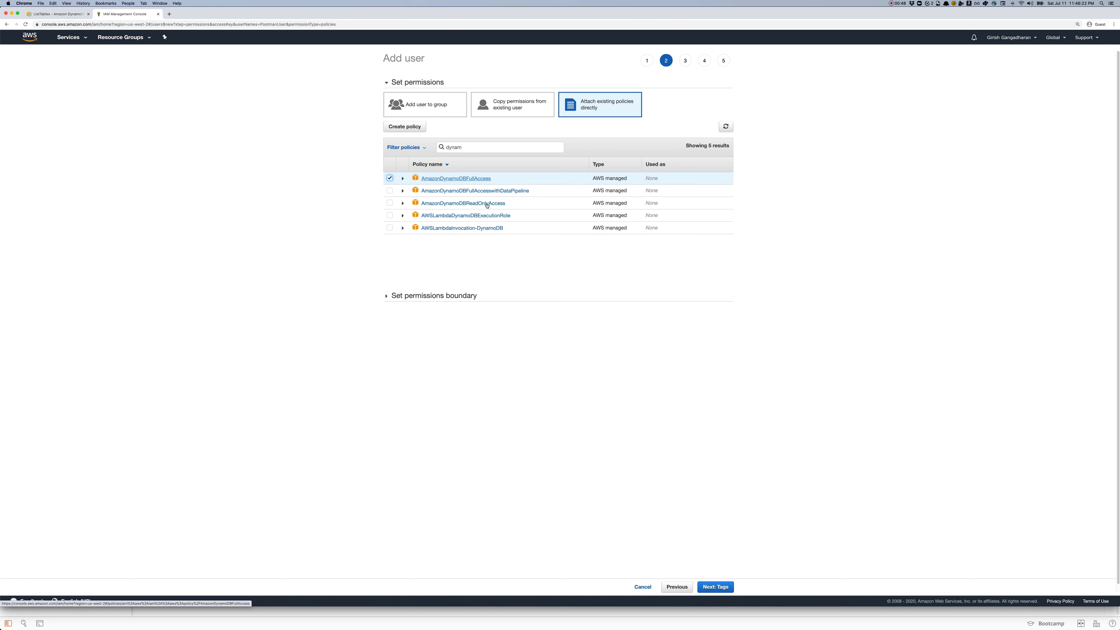
{"action": "left_click", "coordinate": [723, 589]}
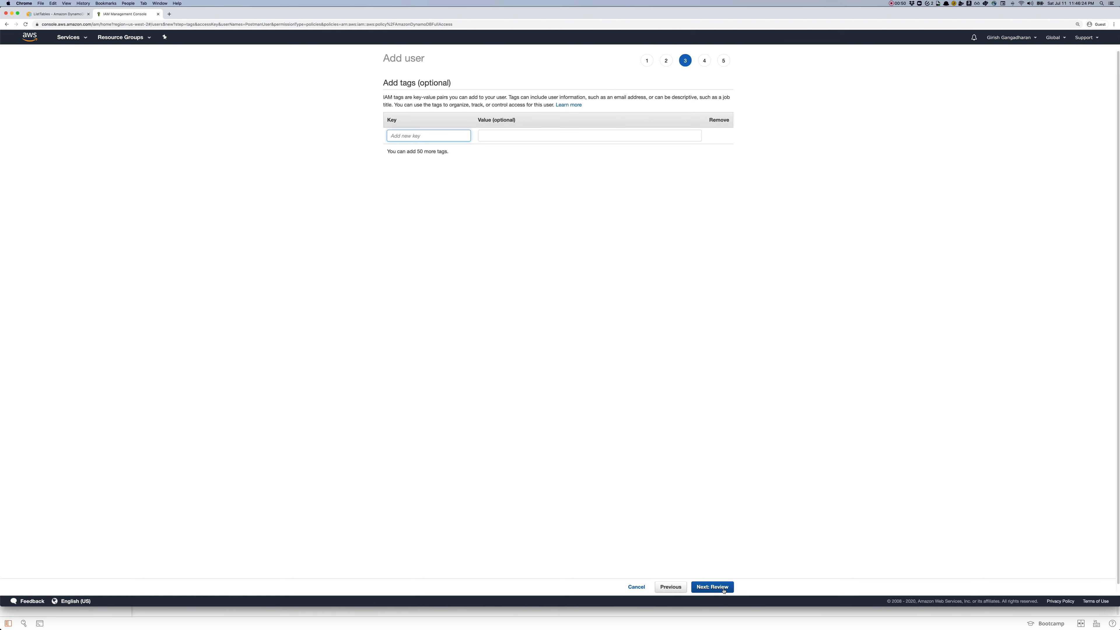
{"action": "left_click", "coordinate": [724, 589]}
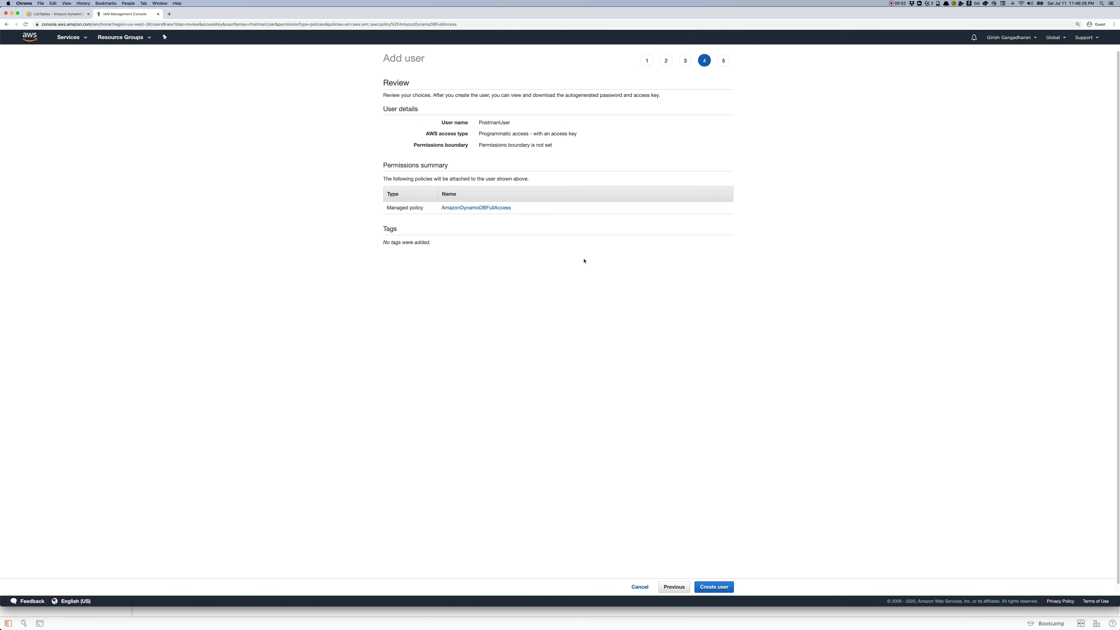
{"action": "left_click", "coordinate": [712, 588]}
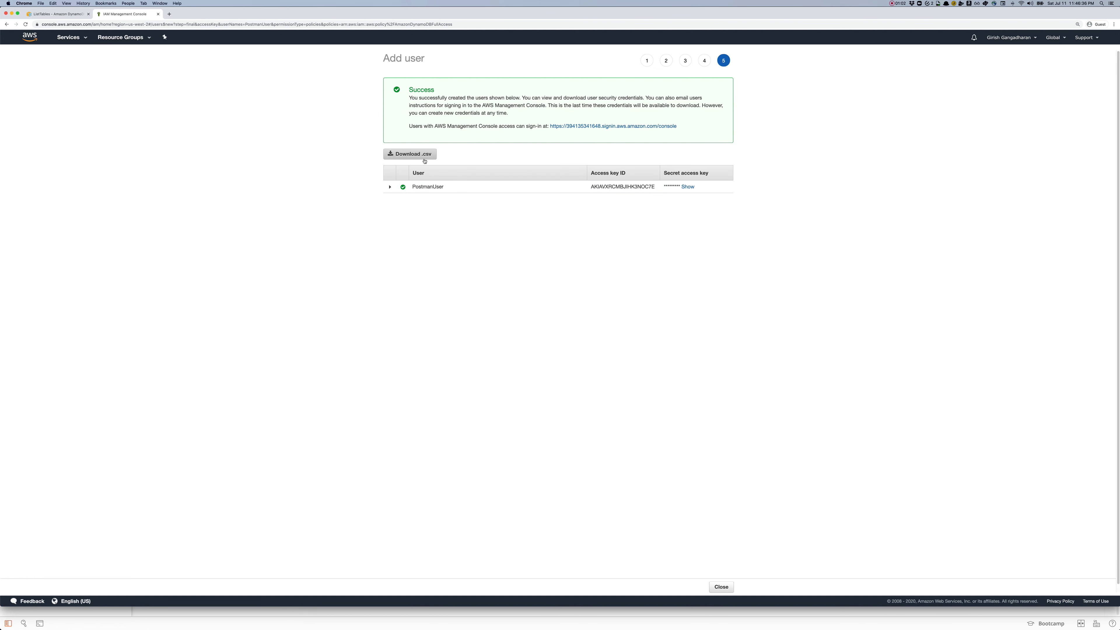
Step: Select PostmanUser's access key ID and reveal its secret access key on the success page
{"action": "double_click", "coordinate": [636, 189]}
{"action": "key", "text": "super+c"}
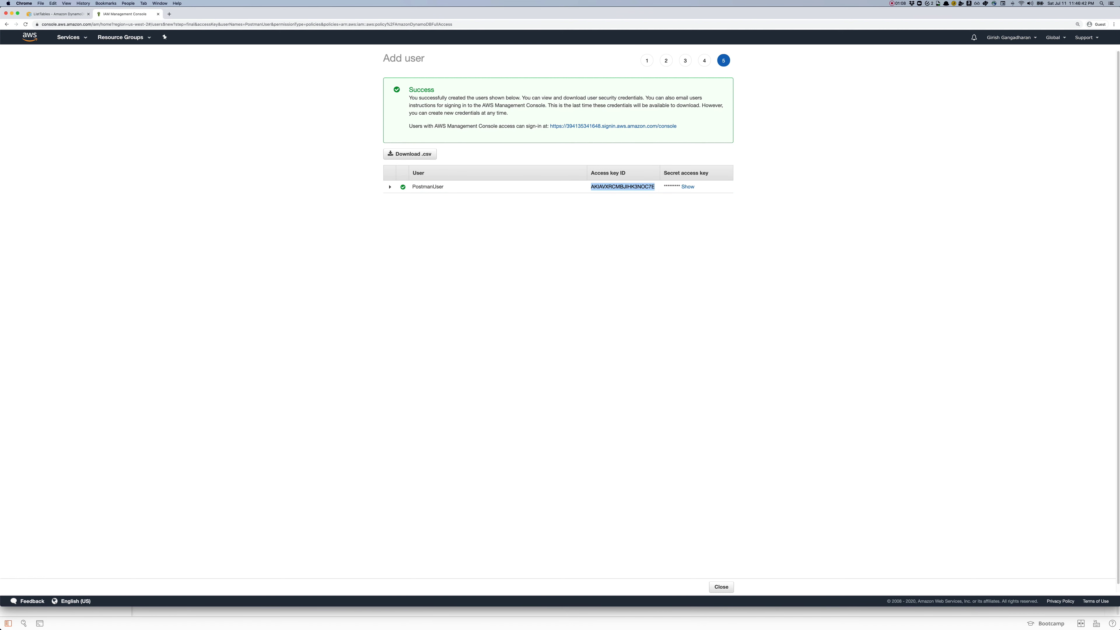
{"action": "key", "text": "super+Tab"}
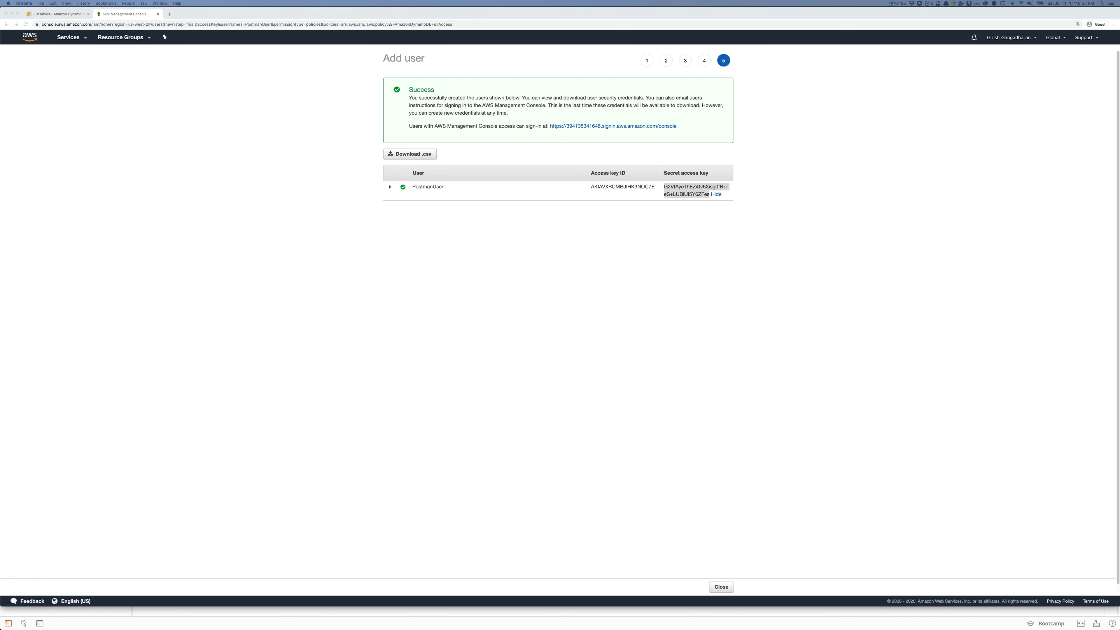
{"action": "mouse_move", "coordinate": [408, 629]}
{"action": "key", "text": "super+Tab"}
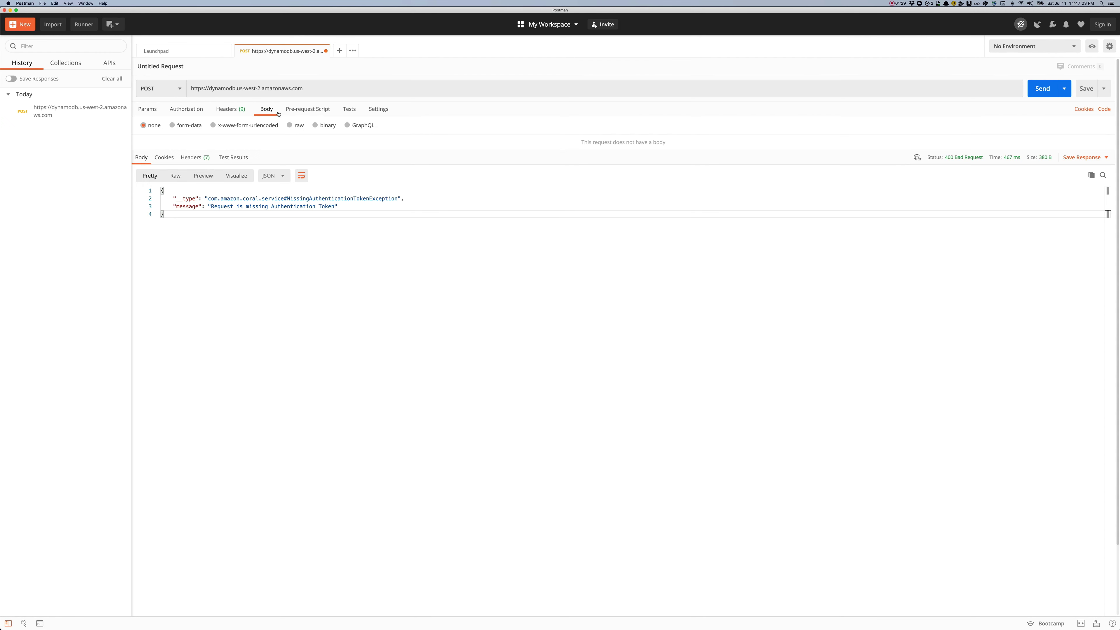
Step: Switch authorization to AWS Signature and paste the IAM user's access key and secret key
{"action": "left_click", "coordinate": [199, 113]}
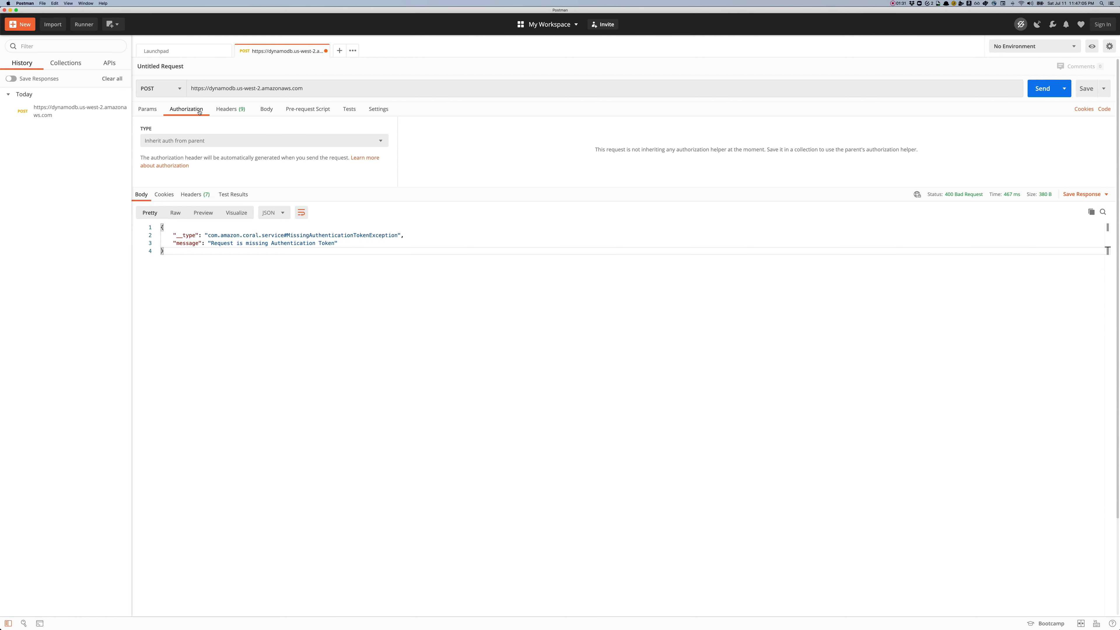
{"action": "left_click", "coordinate": [197, 141]}
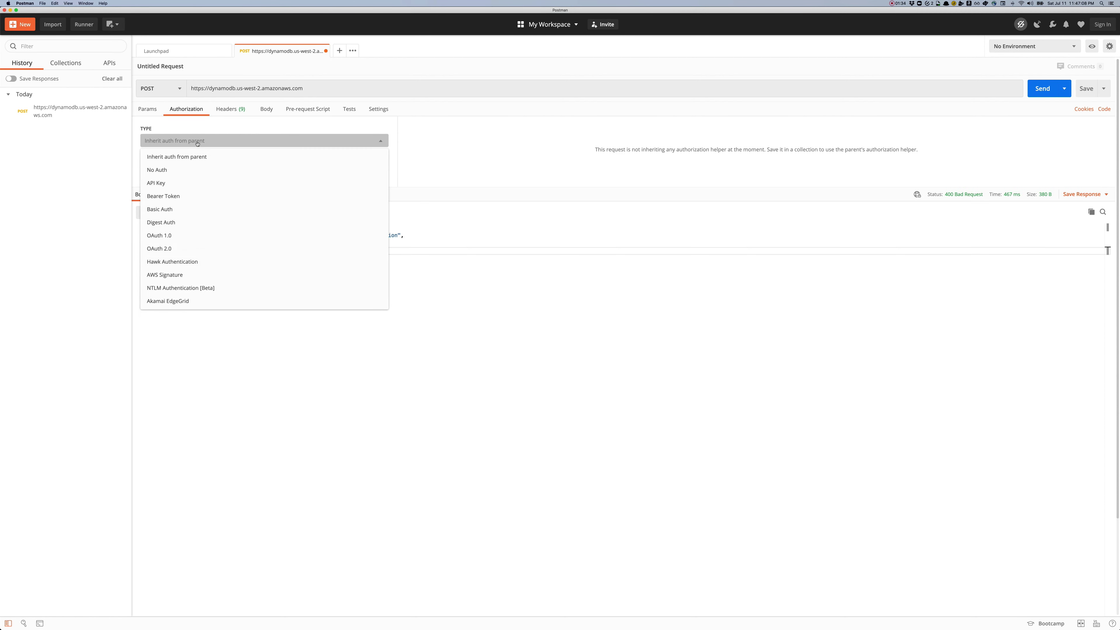
{"action": "left_click", "coordinate": [175, 275]}
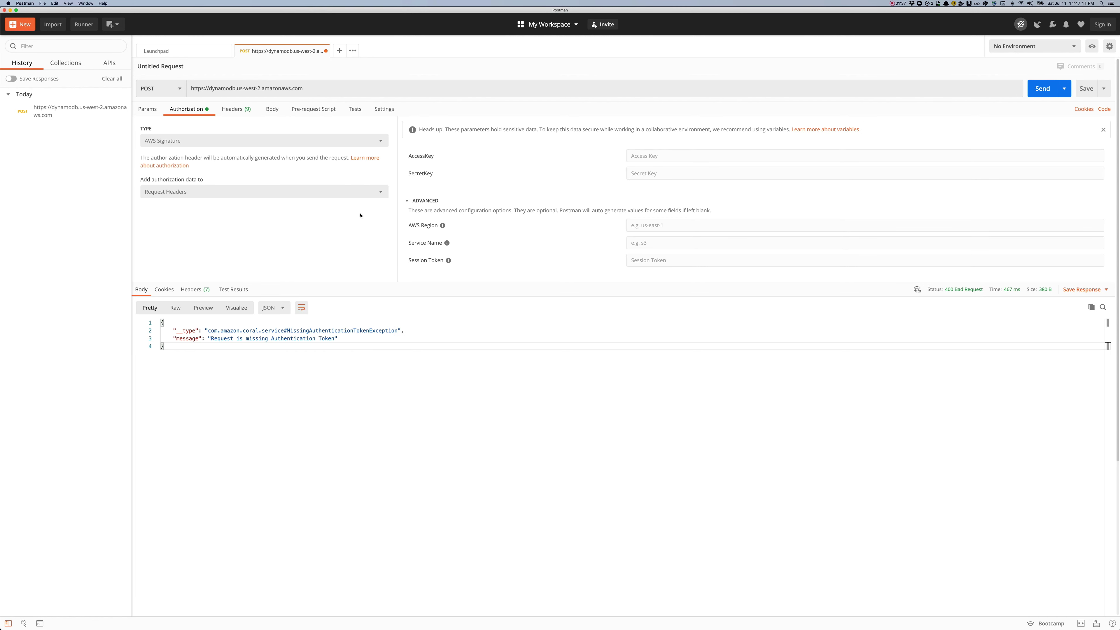
{"action": "left_click", "coordinate": [645, 161]}
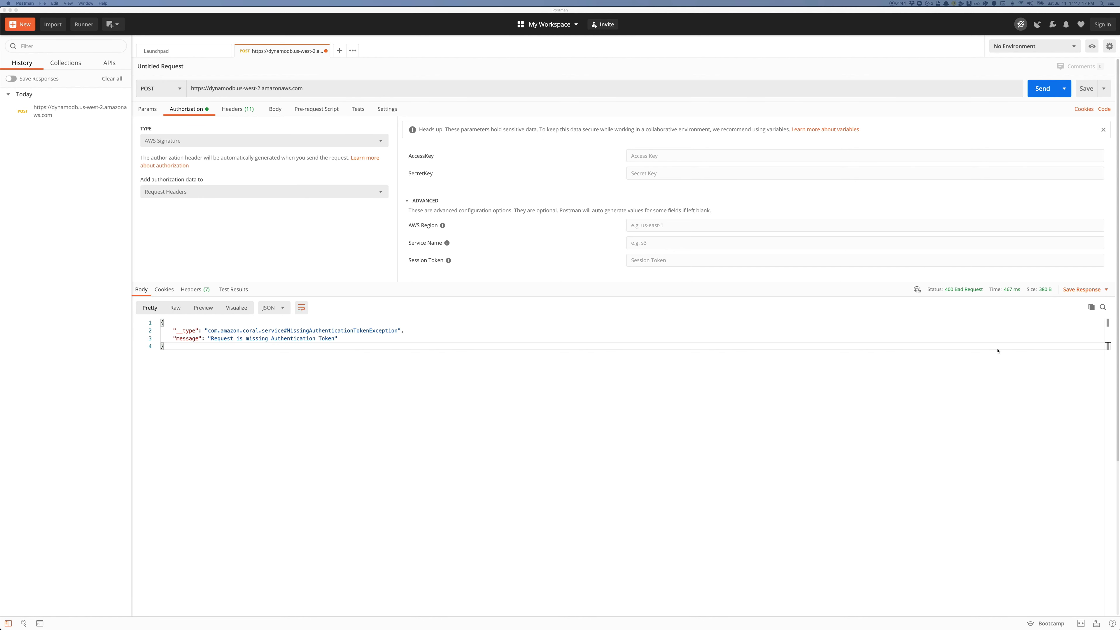
{"action": "left_click", "coordinate": [669, 155]}
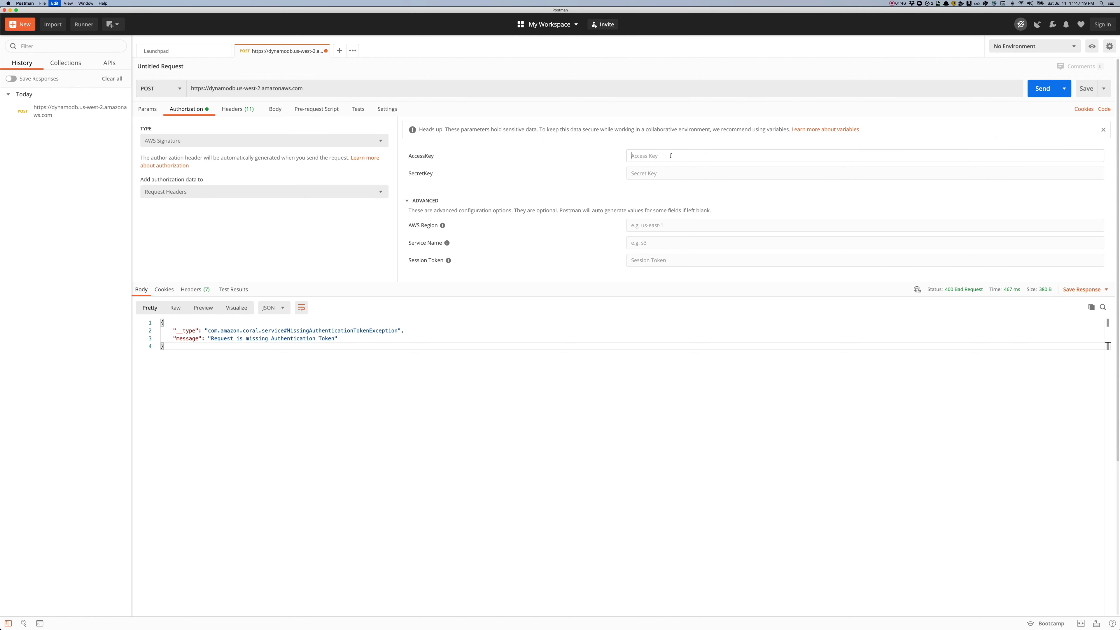
{"action": "key", "text": "super+v"}
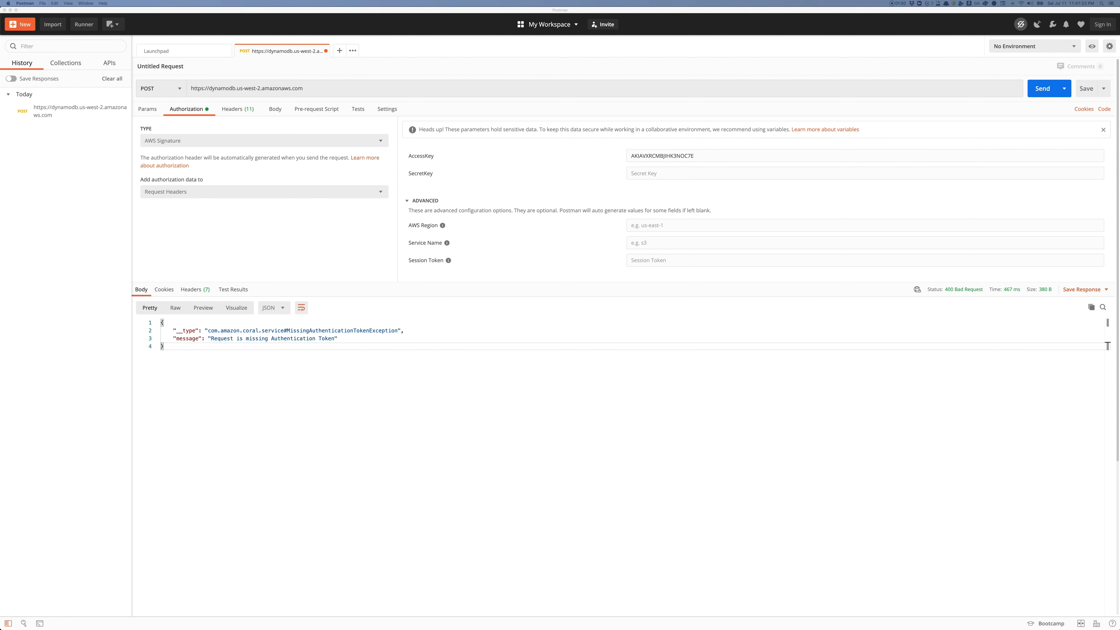
{"action": "left_click", "coordinate": [695, 173]}
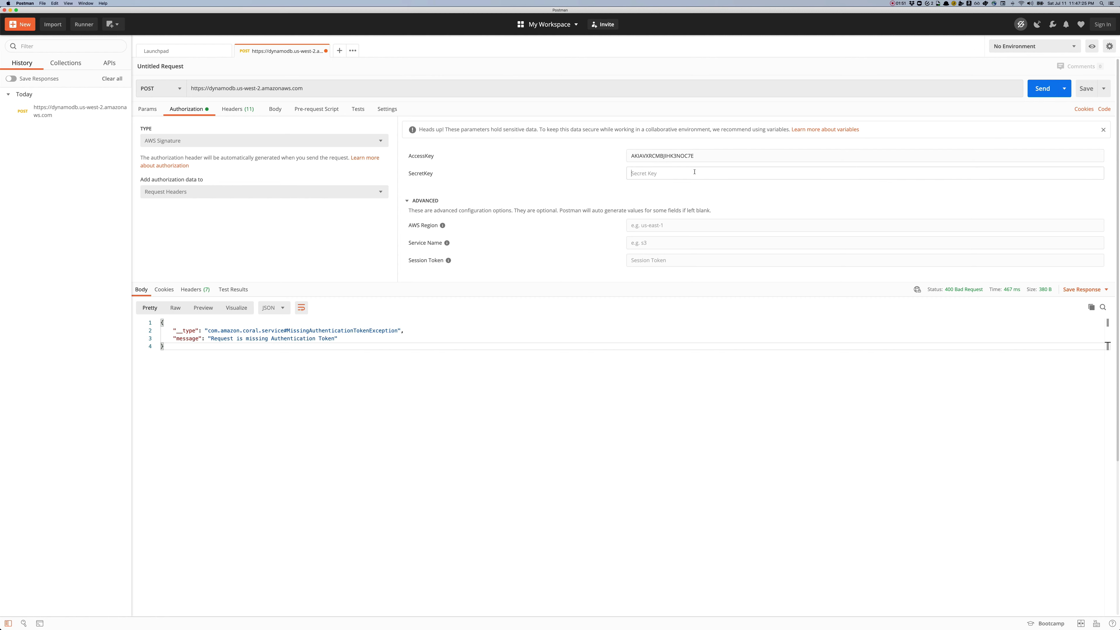
{"action": "key", "text": "super+v"}
Step: Set AWS Region to us-west-2 and Service Name to dynamodb
{"action": "left_click", "coordinate": [684, 227]}
{"action": "type", "text": "us-west-2"}
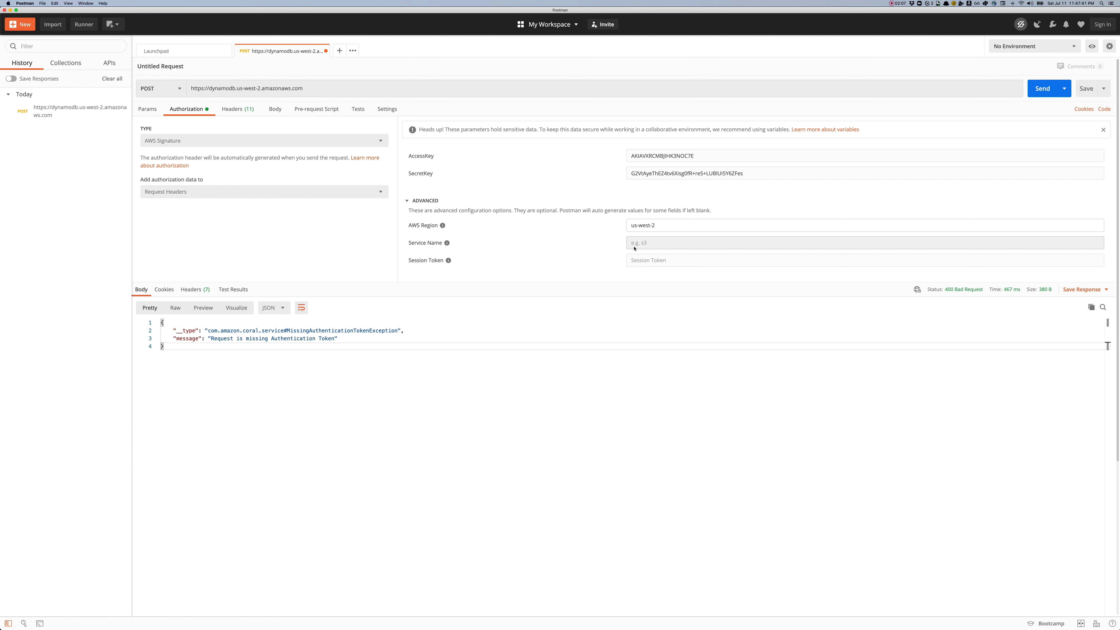
{"action": "double_click", "coordinate": [225, 89]}
{"action": "key", "text": "super+c"}
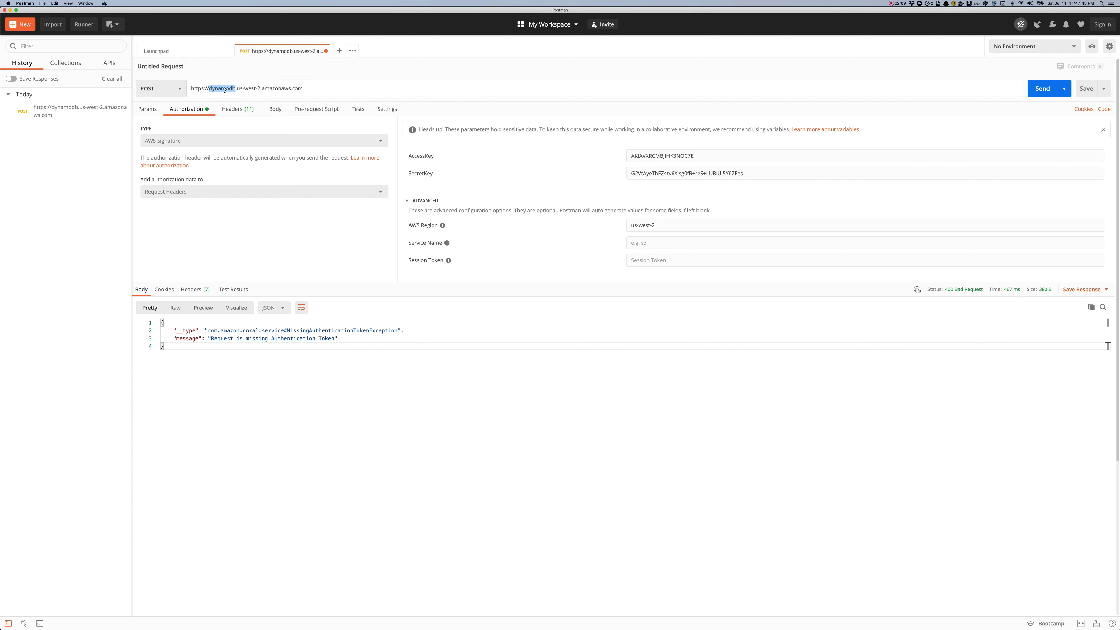
{"action": "left_click", "coordinate": [680, 244]}
{"action": "left_click", "coordinate": [678, 243]}
{"action": "key", "text": "super+v"}
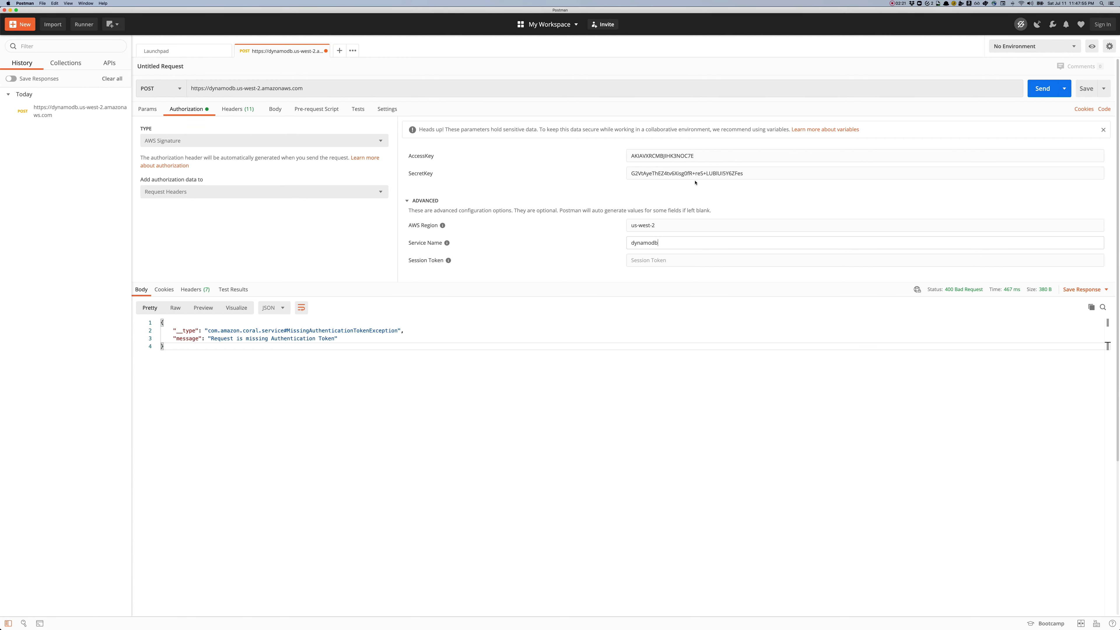
{"action": "left_click", "coordinate": [274, 109]}
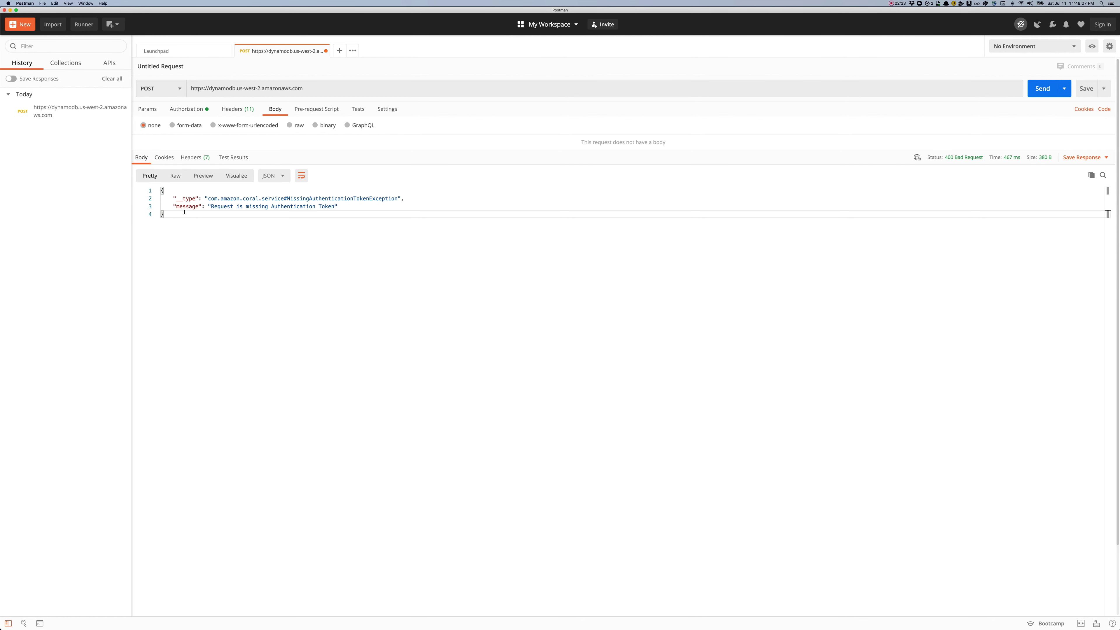
Step: Send the request with a raw JSON body of {} and get 200 OK with empty TableNames
{"action": "left_click", "coordinate": [290, 126]}
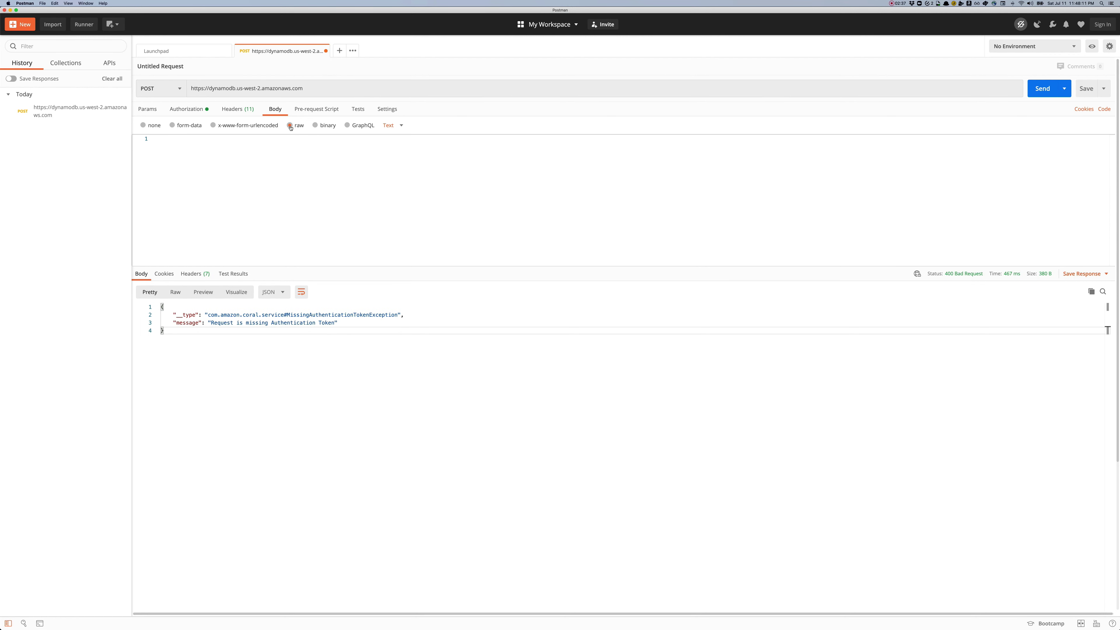
{"action": "left_click", "coordinate": [393, 125]}
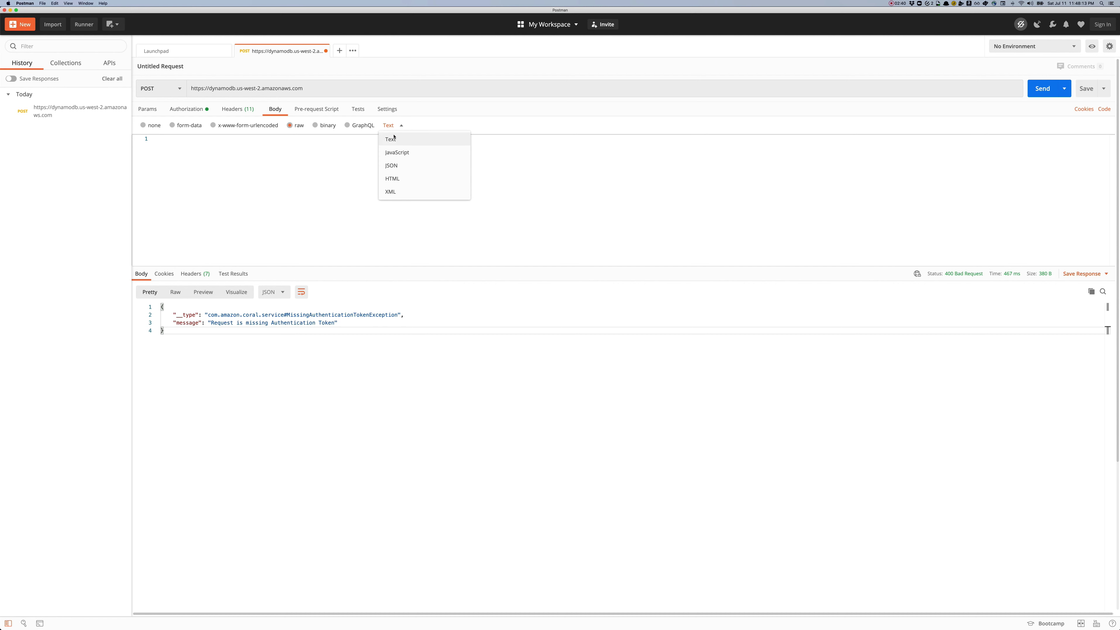
{"action": "left_click", "coordinate": [391, 166]}
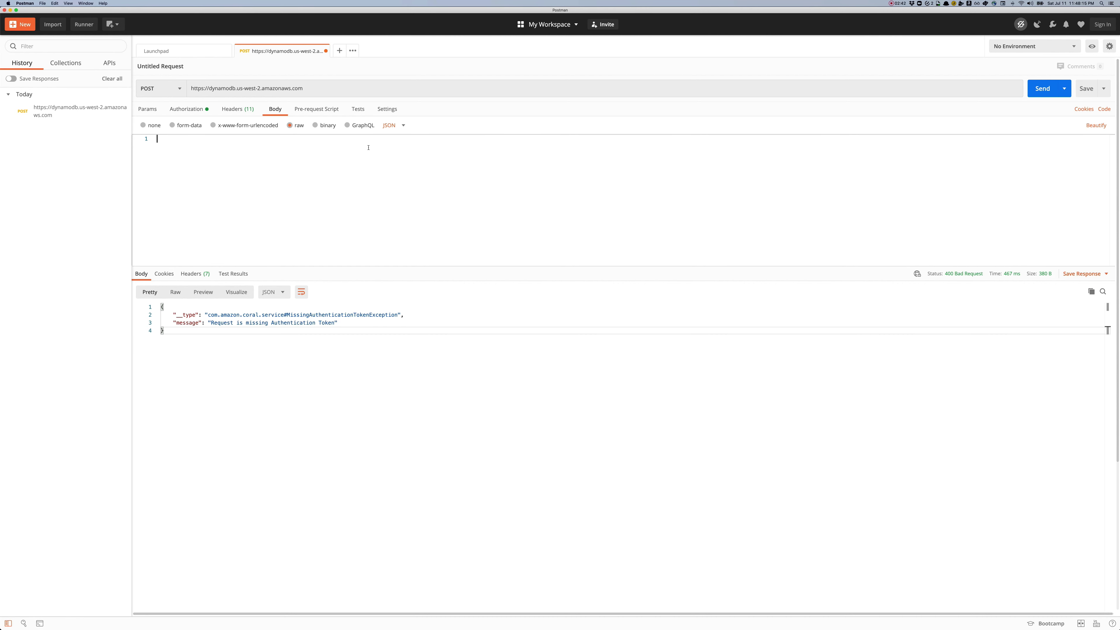
{"action": "type", "text": "{}"}
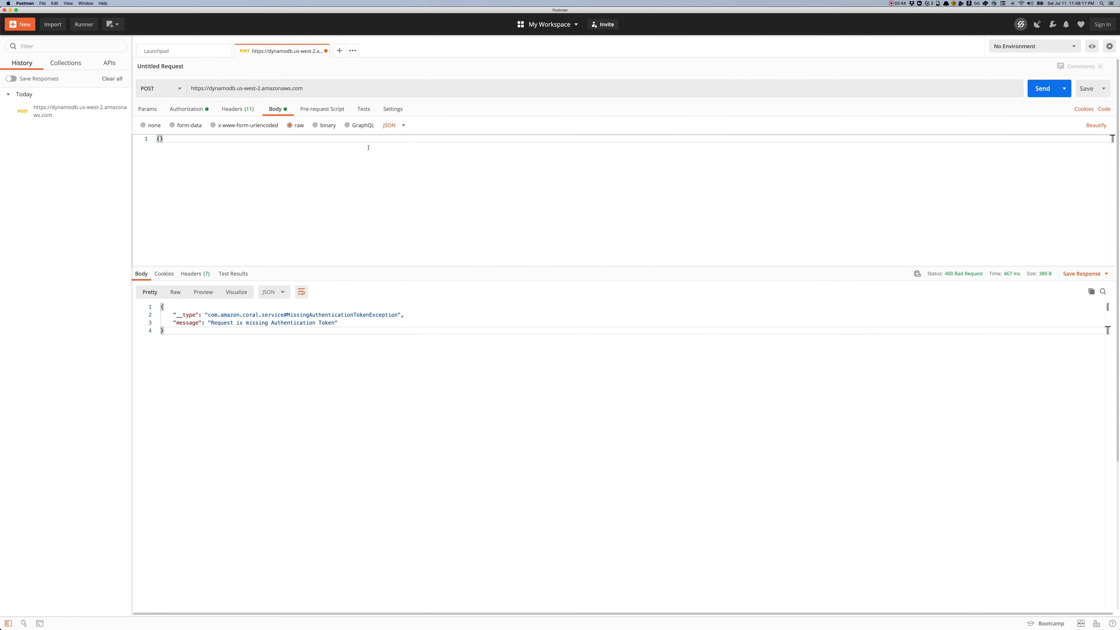
{"action": "left_click", "coordinate": [1042, 88]}
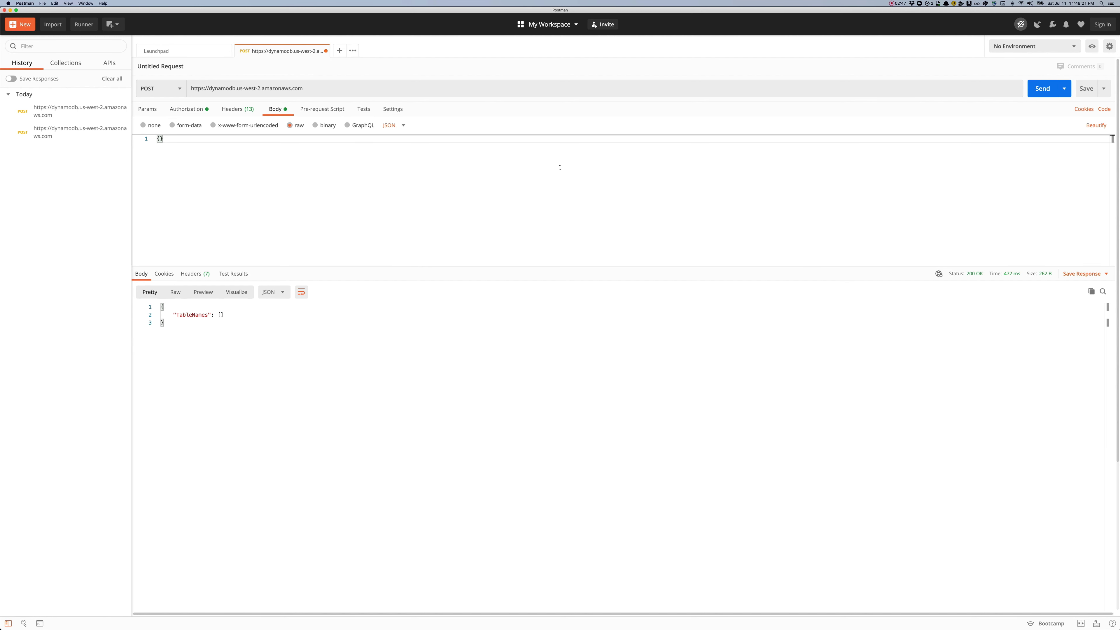
{"action": "left_click_drag", "start_coordinate": [181, 332], "coordinate": [160, 306]}
{"action": "left_click", "coordinate": [208, 328]}
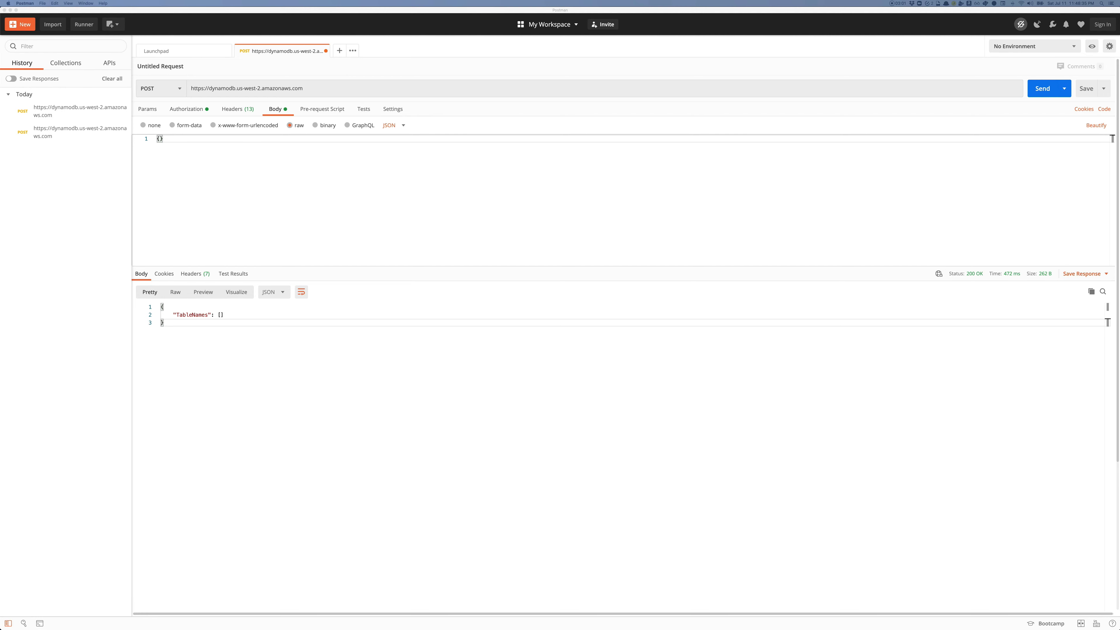
{"action": "key", "text": "super+Tab"}
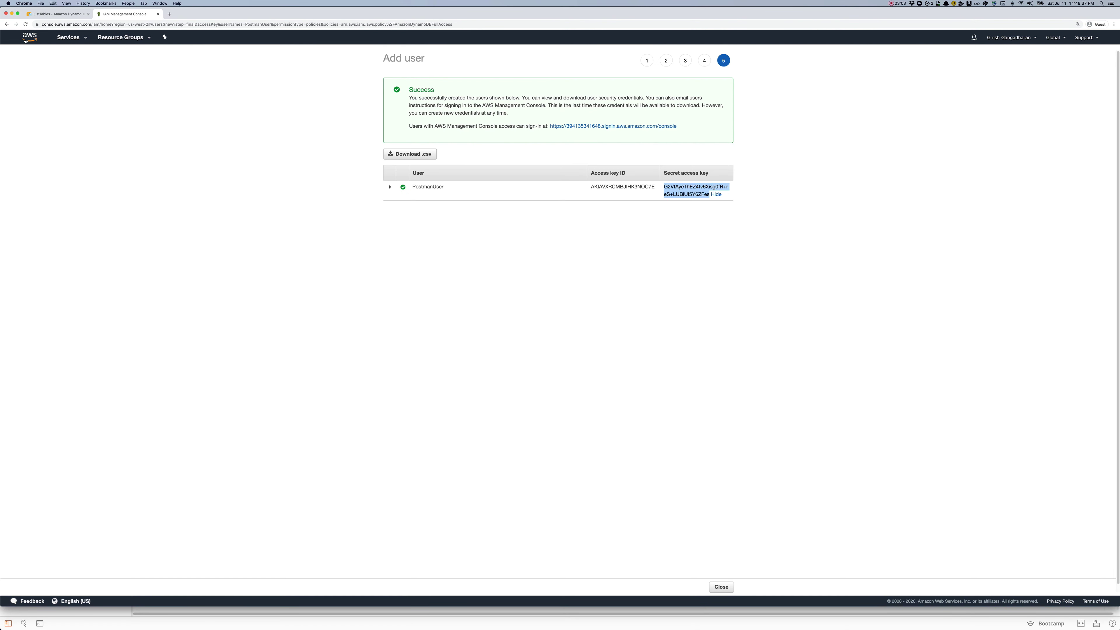
Step: Go from the AWS console home to the DynamoDB Tables list
{"action": "left_click", "coordinate": [25, 39]}
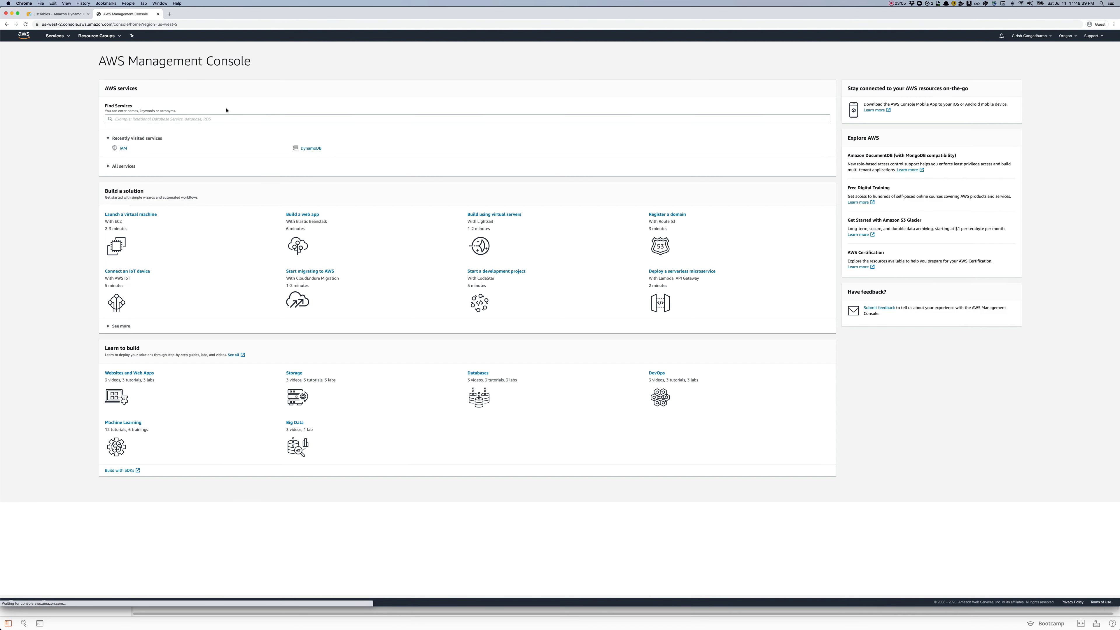
{"action": "left_click", "coordinate": [308, 149]}
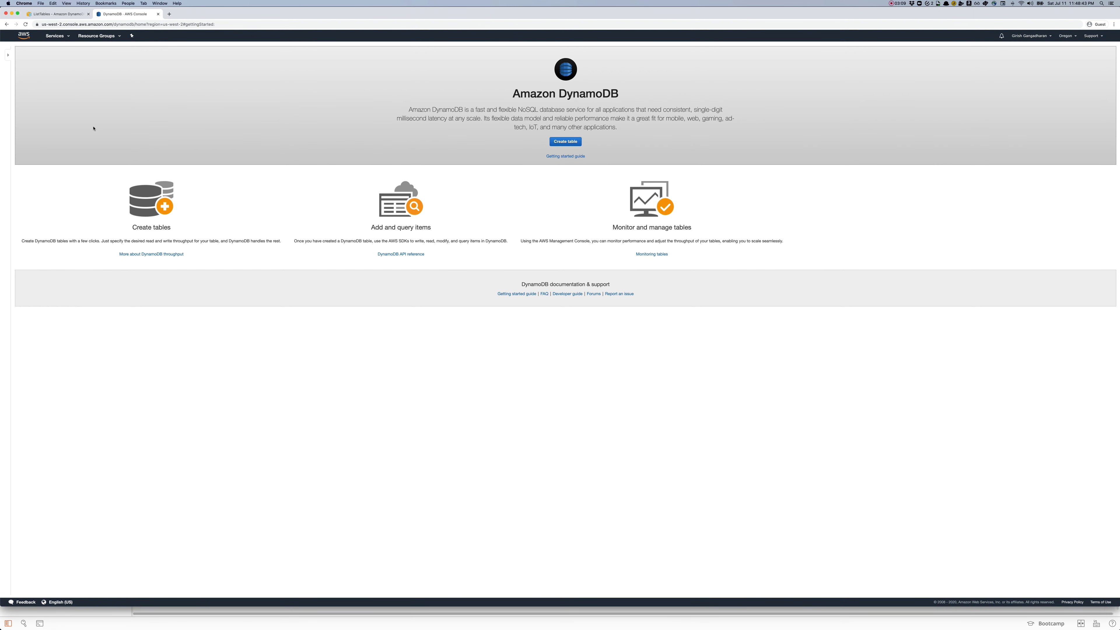
{"action": "left_click", "coordinate": [7, 56]}
{"action": "left_click", "coordinate": [9, 69]}
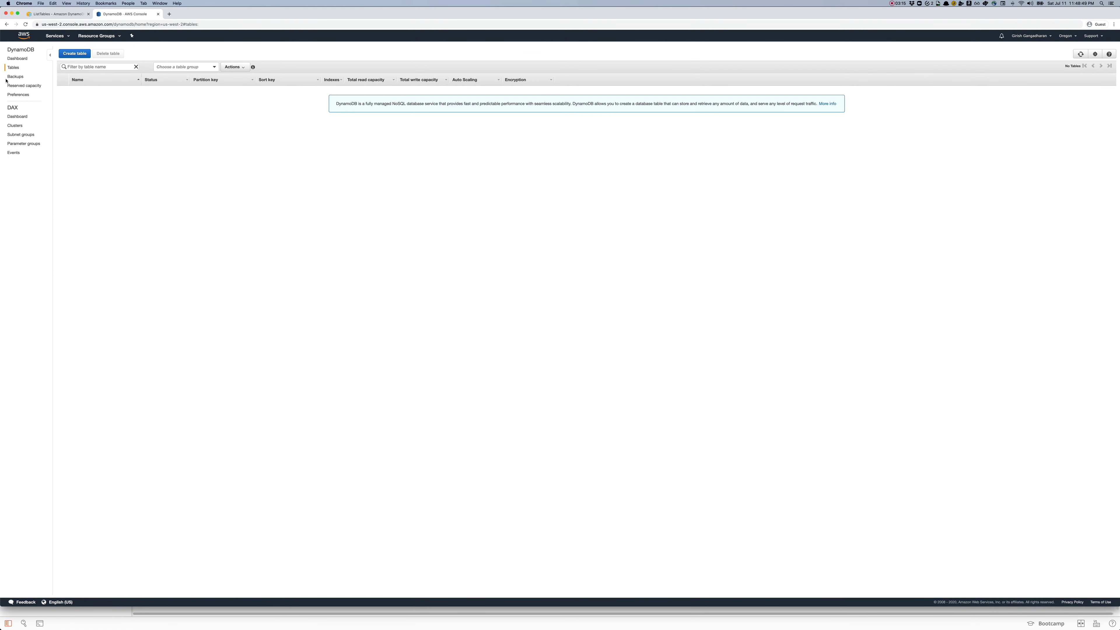
Step: Create the PostmanTest table with UserId as its partition key, then return to Postman
{"action": "left_click", "coordinate": [71, 53]}
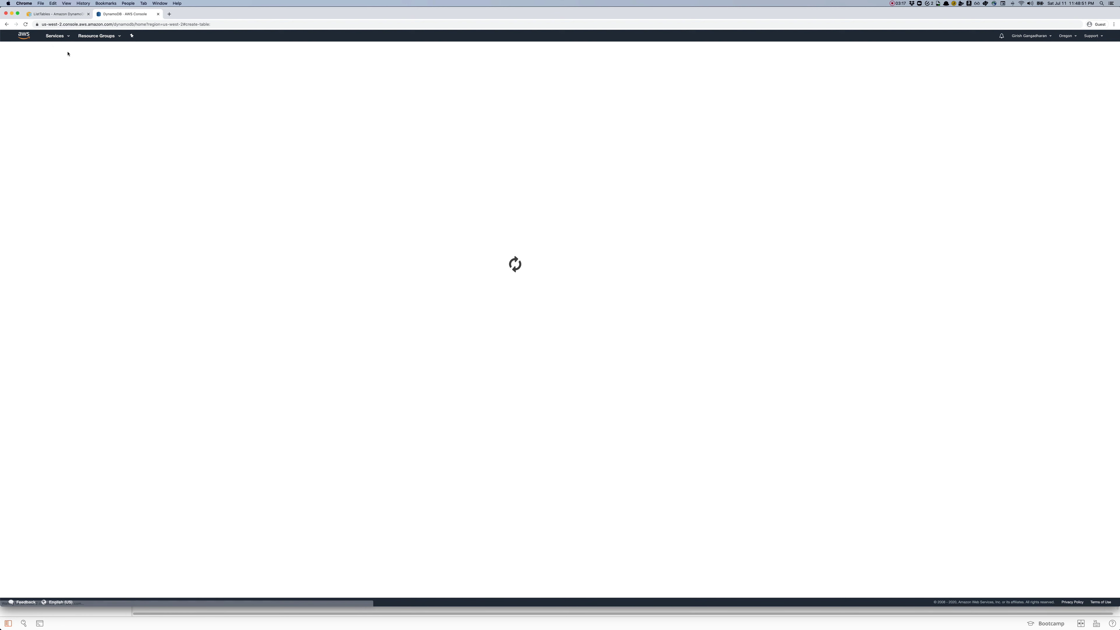
{"action": "left_click", "coordinate": [303, 81]}
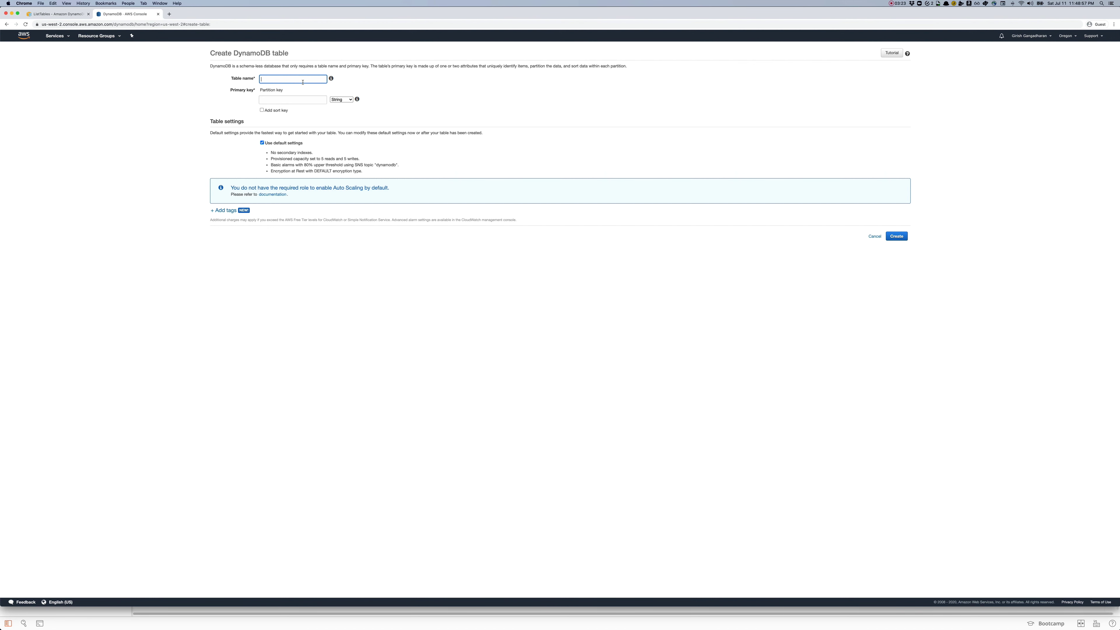
{"action": "type", "text": "PostmanTest"}
{"action": "left_click", "coordinate": [288, 98]}
{"action": "left_click", "coordinate": [896, 237]}
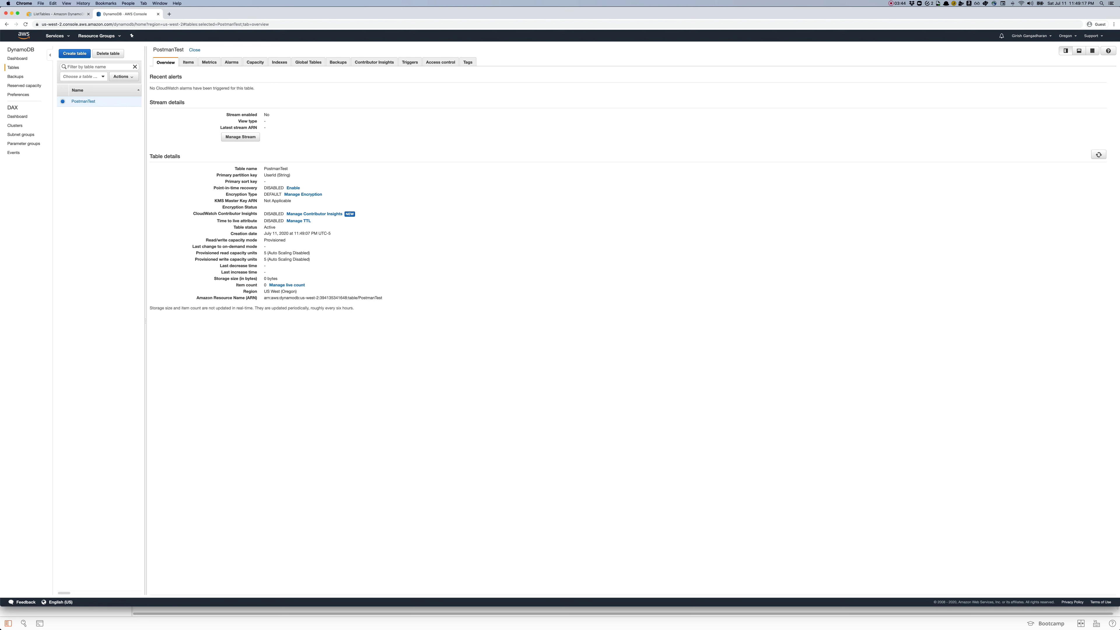
{"action": "key", "text": "super+Tab"}
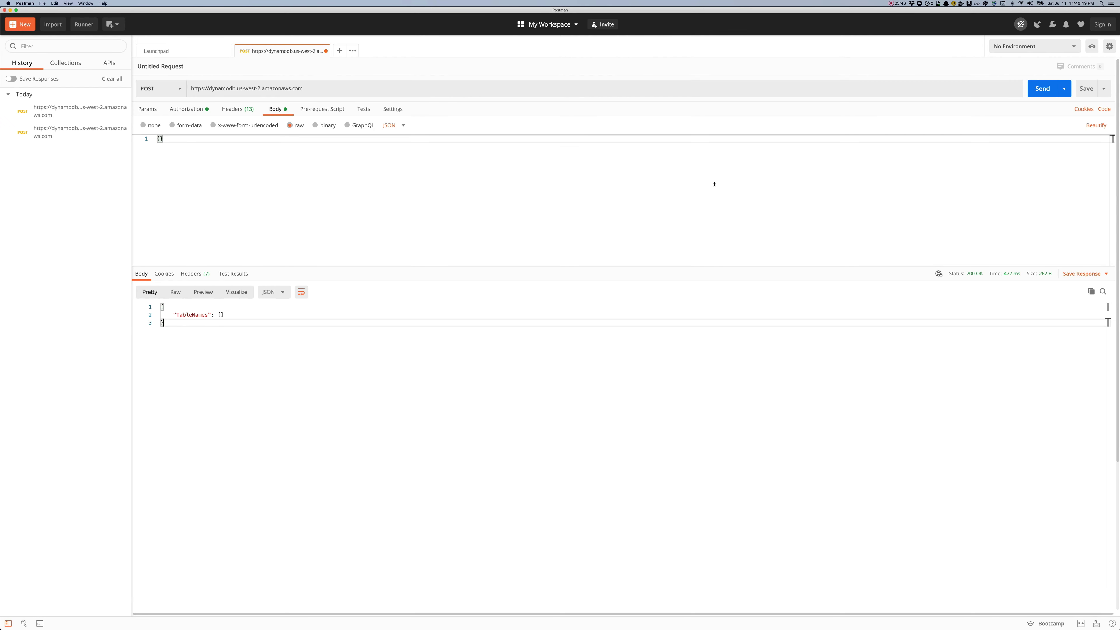
Step: Resend the ListTables request and highlight PostmanTest in the returned TableNames
{"action": "left_click", "coordinate": [1038, 89]}
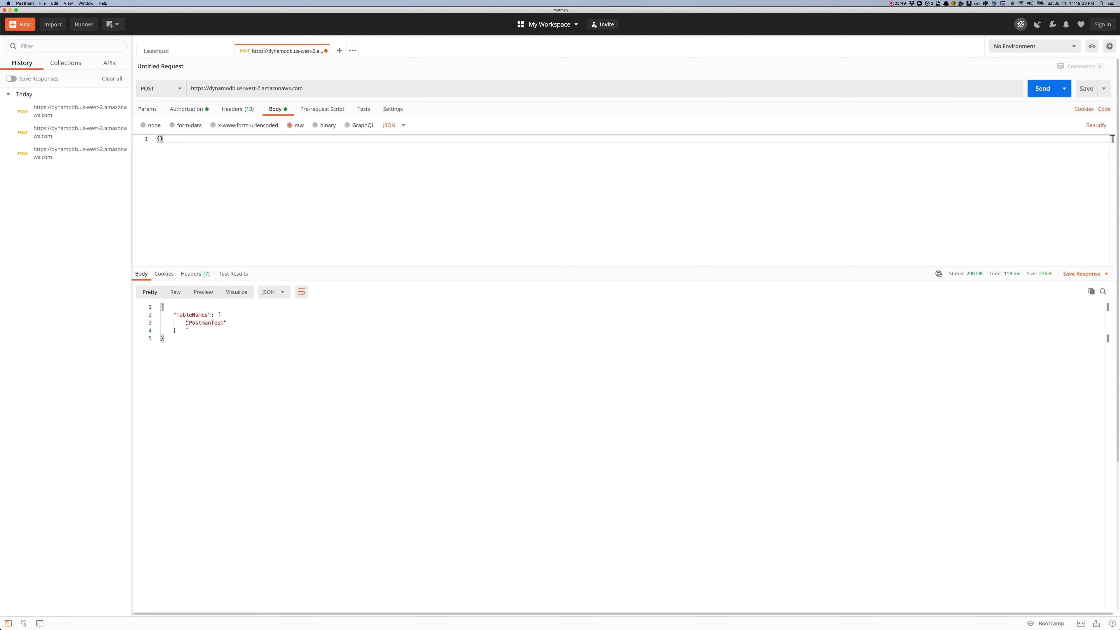
{"action": "left_click_drag", "start_coordinate": [185, 323], "coordinate": [231, 321]}
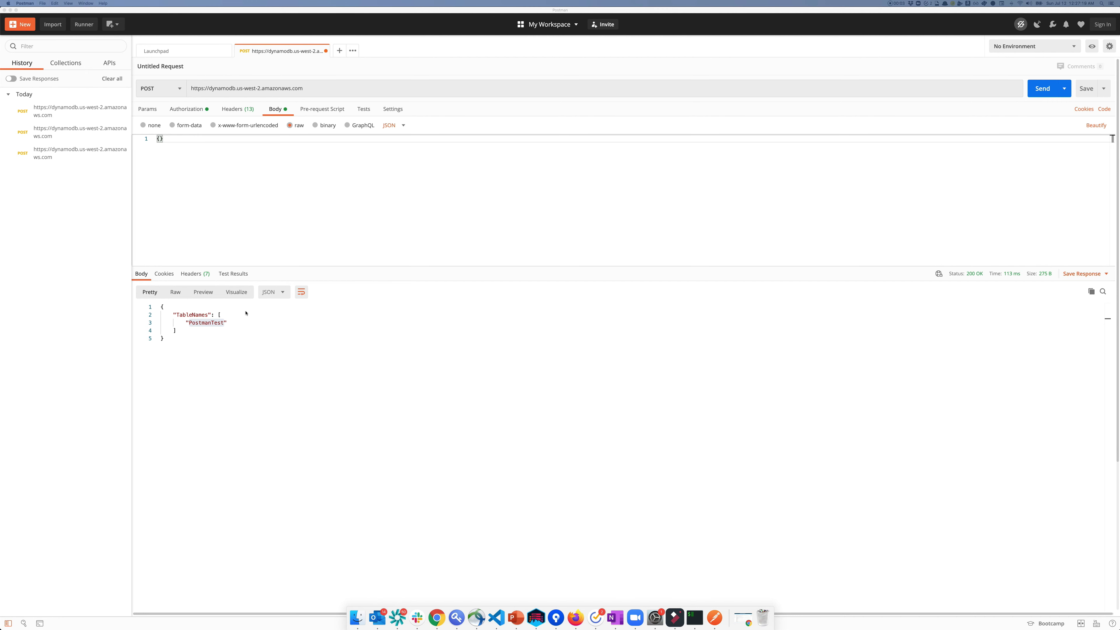
{"action": "double_click", "coordinate": [205, 323]}
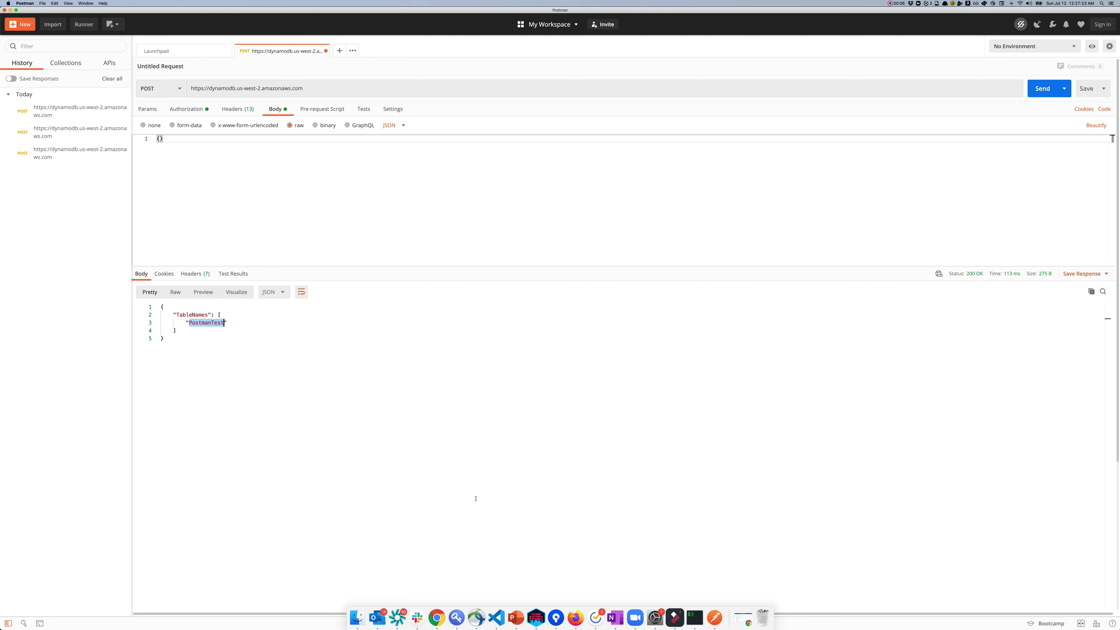
{"action": "left_click", "coordinate": [437, 618]}
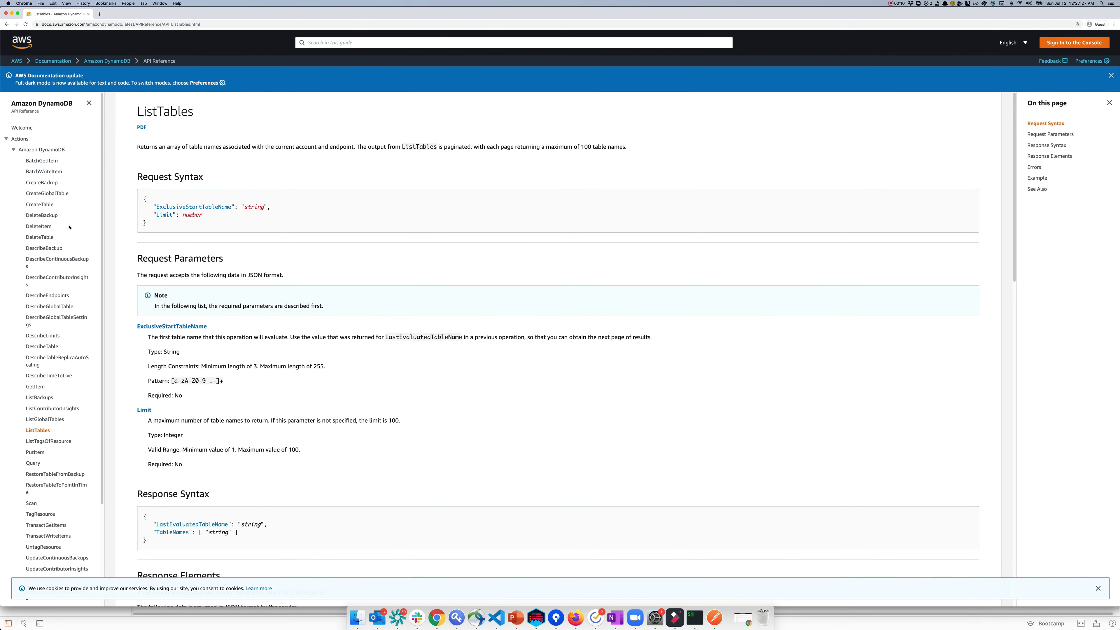
Step: Copy the DescribeTable example request body (TableName Thread) from the AWS documentation
{"action": "left_click", "coordinate": [48, 347]}
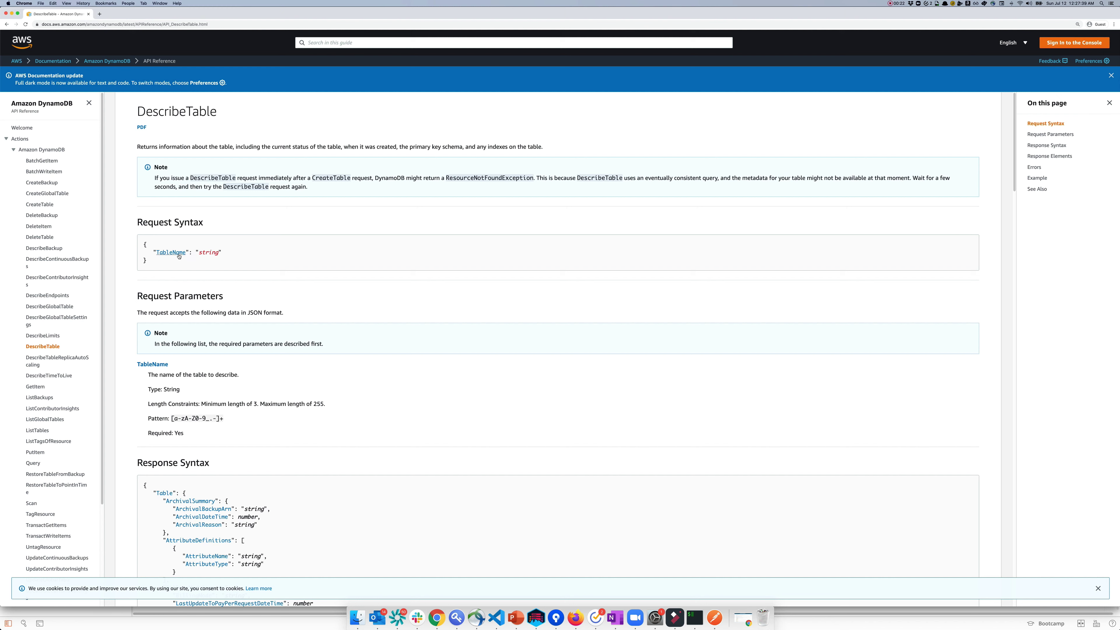
{"action": "double_click", "coordinate": [177, 433]}
{"action": "left_click", "coordinate": [1037, 178]}
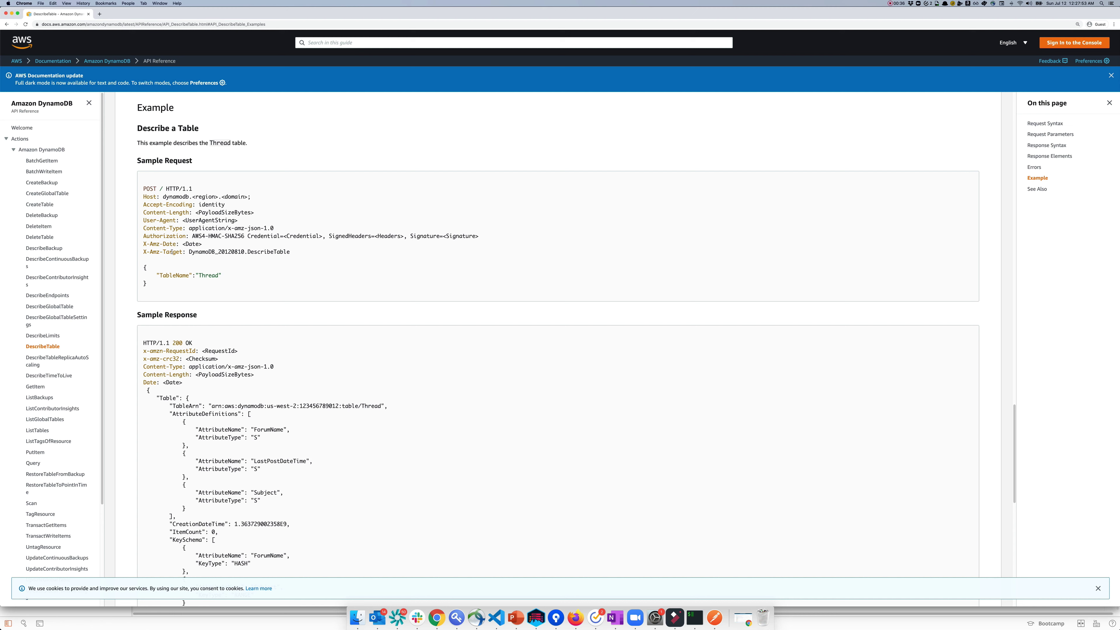
{"action": "double_click", "coordinate": [275, 252]}
{"action": "left_click_drag", "start_coordinate": [149, 287], "coordinate": [139, 266]}
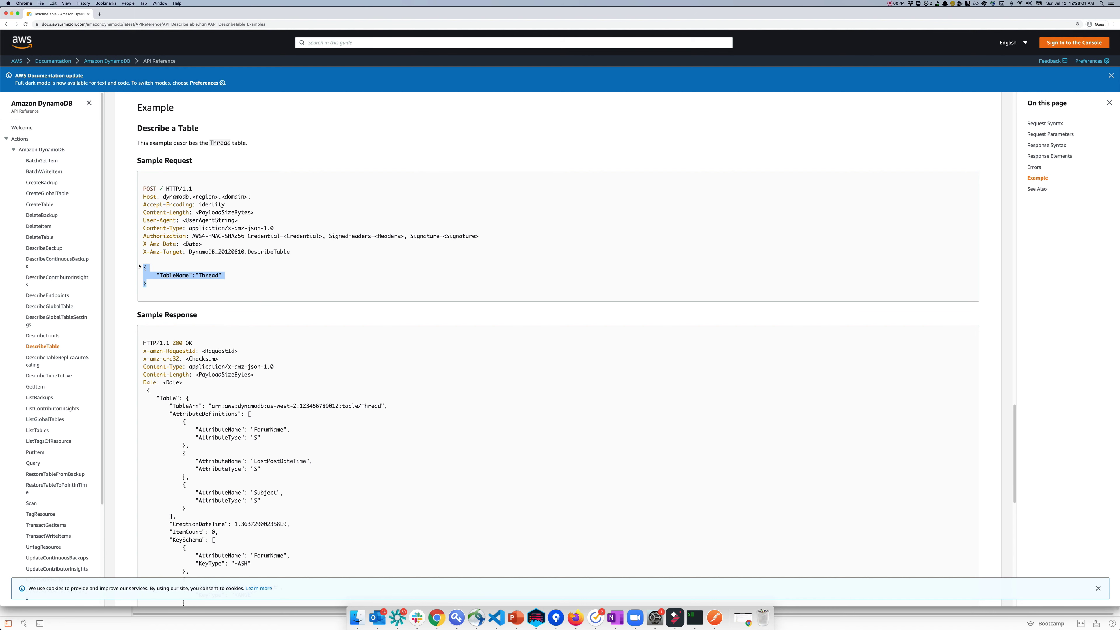
{"action": "key", "text": "super+c"}
{"action": "left_click", "coordinate": [714, 617]}
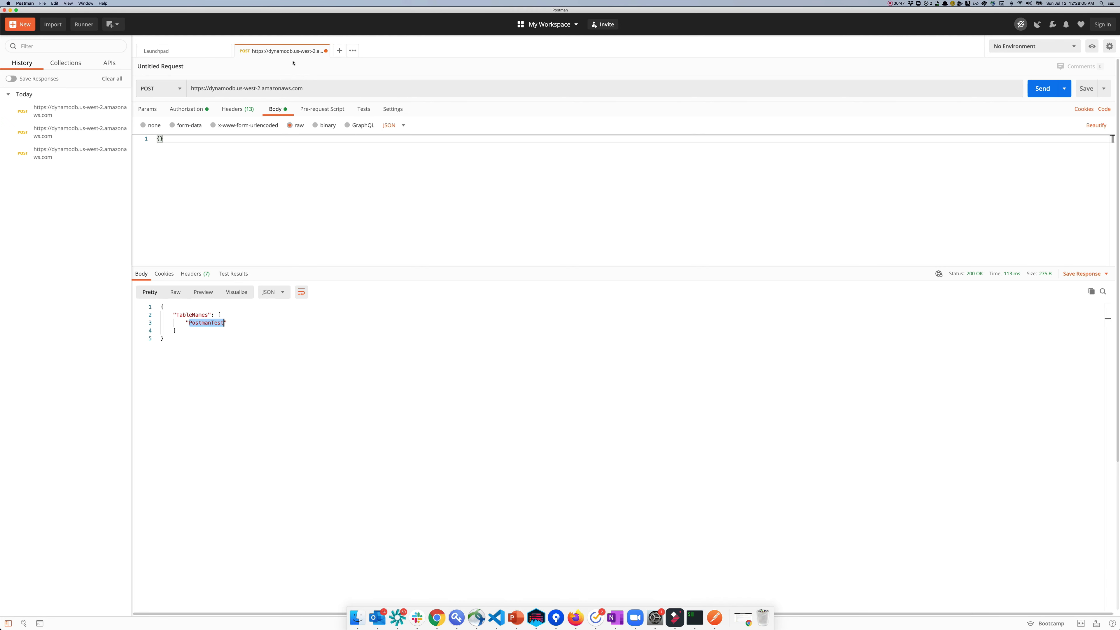
Step: Duplicate the ListTables request tab and change its X-Amz-Target header to DynamoDB_20120810.DescribeTable
{"action": "right_click", "coordinate": [291, 51]}
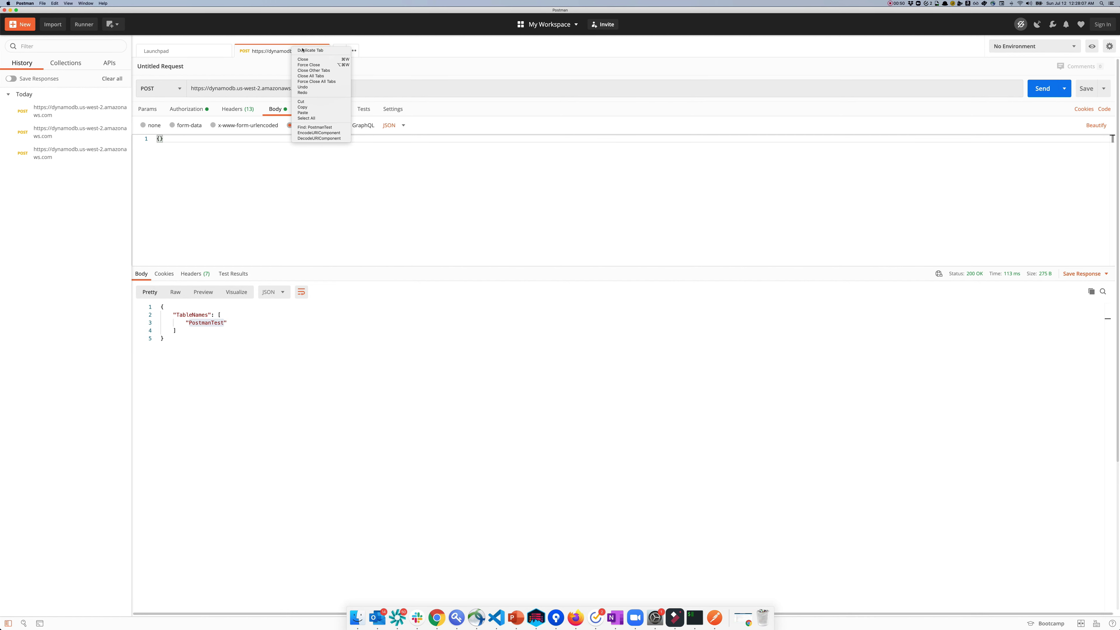
{"action": "left_click", "coordinate": [302, 50]}
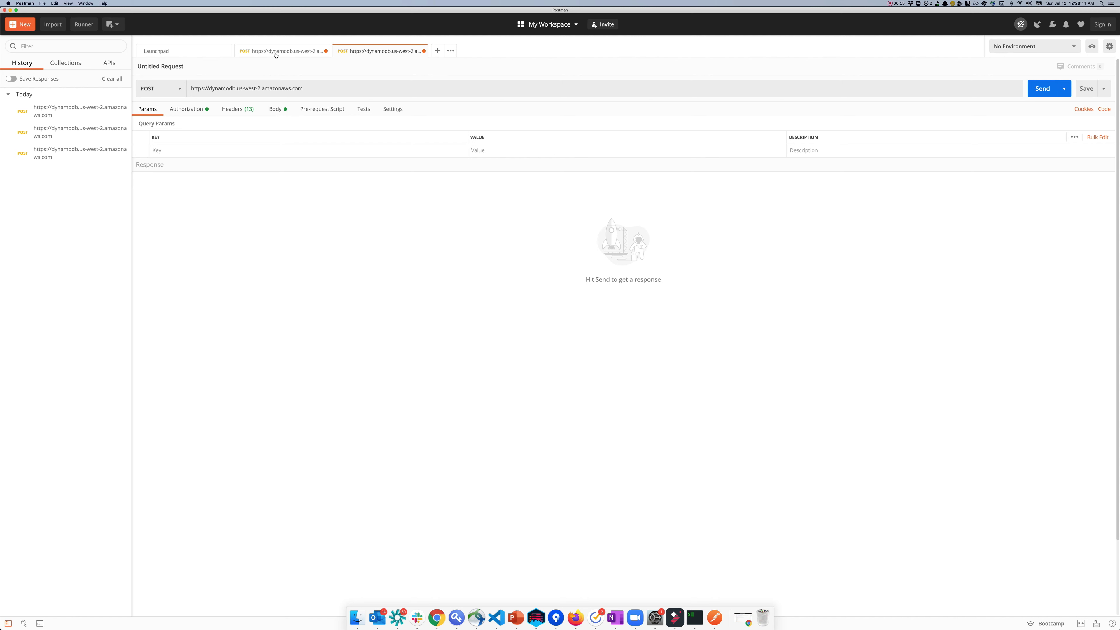
{"action": "left_click", "coordinate": [187, 109]}
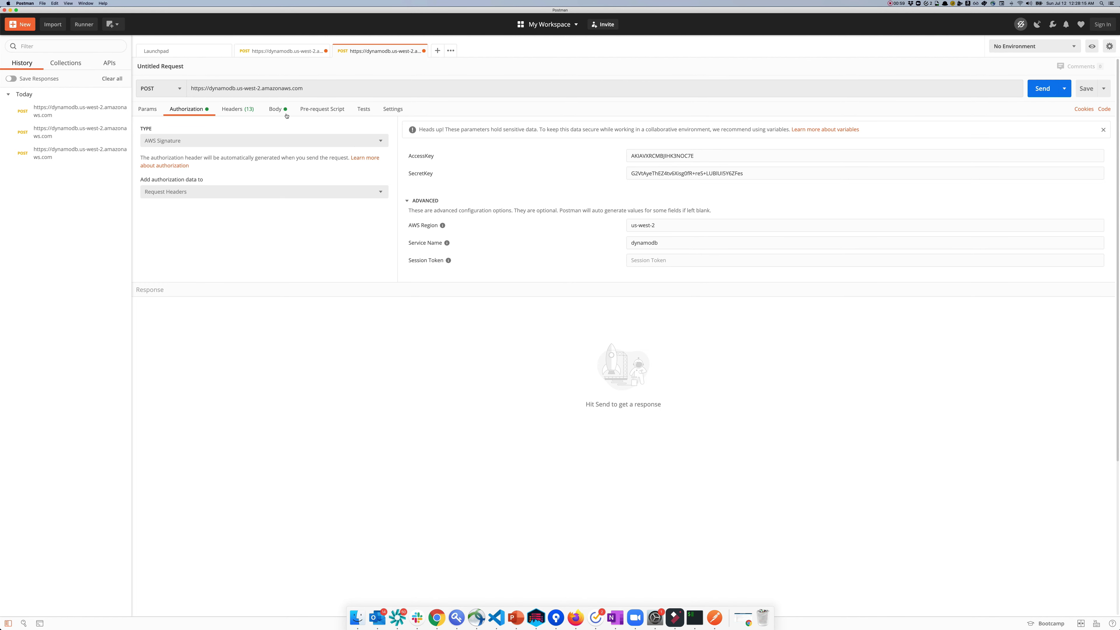
{"action": "left_click", "coordinate": [275, 109]}
{"action": "left_click", "coordinate": [238, 111]}
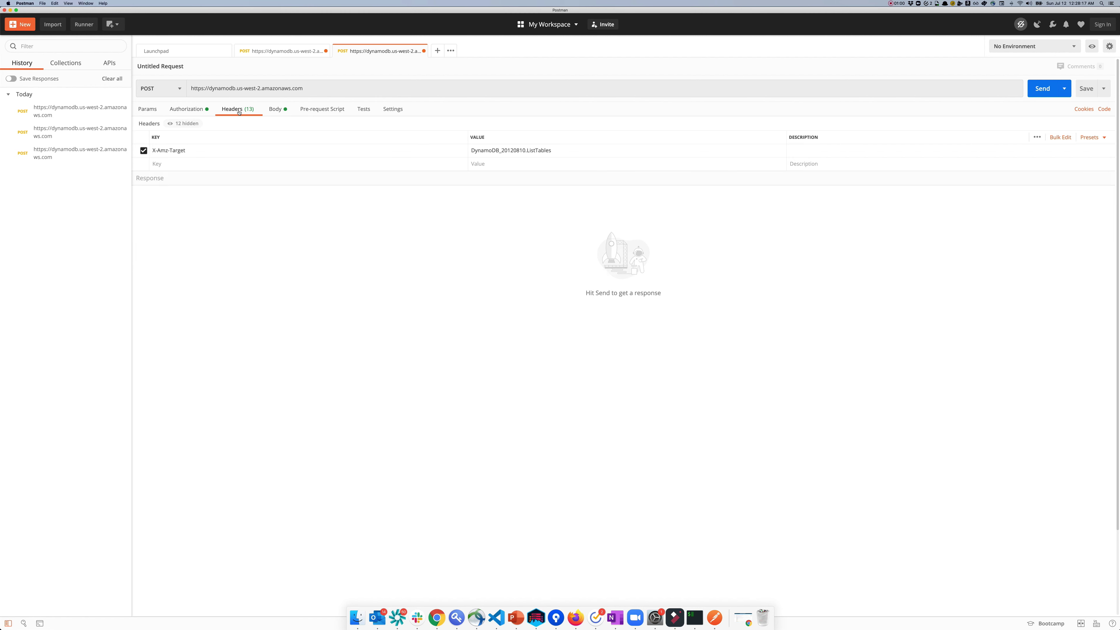
{"action": "double_click", "coordinate": [545, 150]}
{"action": "type", "text": "DescribeTable"}
Step: Paste the example JSON into the request body and change TableName from Thread to PostmanTest
{"action": "left_click", "coordinate": [274, 109]}
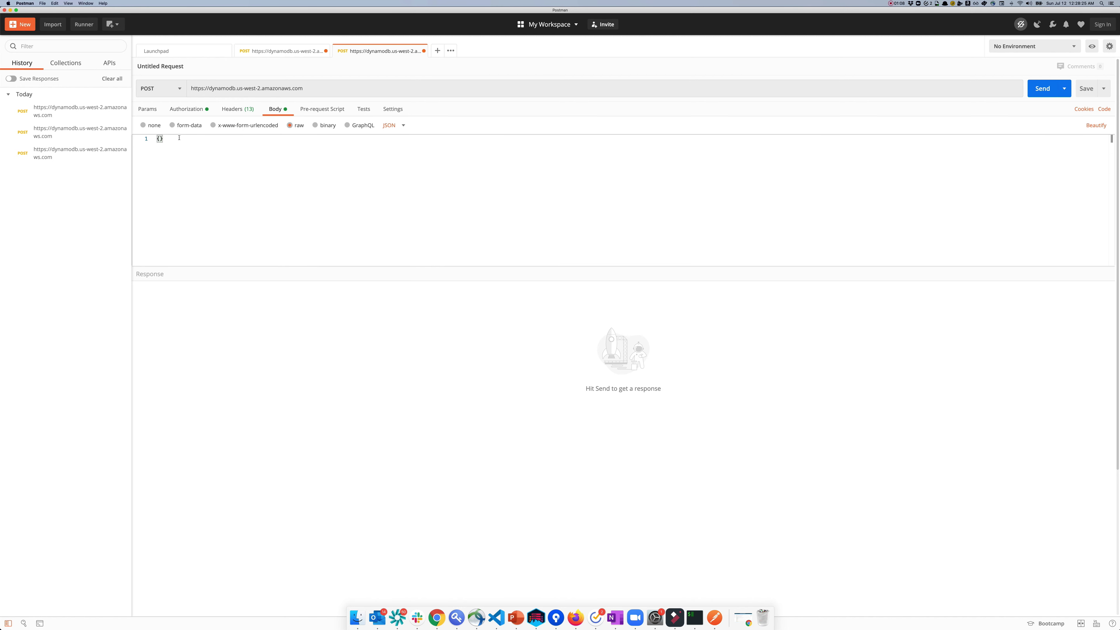
{"action": "left_click_drag", "start_coordinate": [179, 138], "coordinate": [154, 139]}
{"action": "key", "text": "super+v"}
{"action": "double_click", "coordinate": [218, 146]}
{"action": "type", "text": "Postman"}
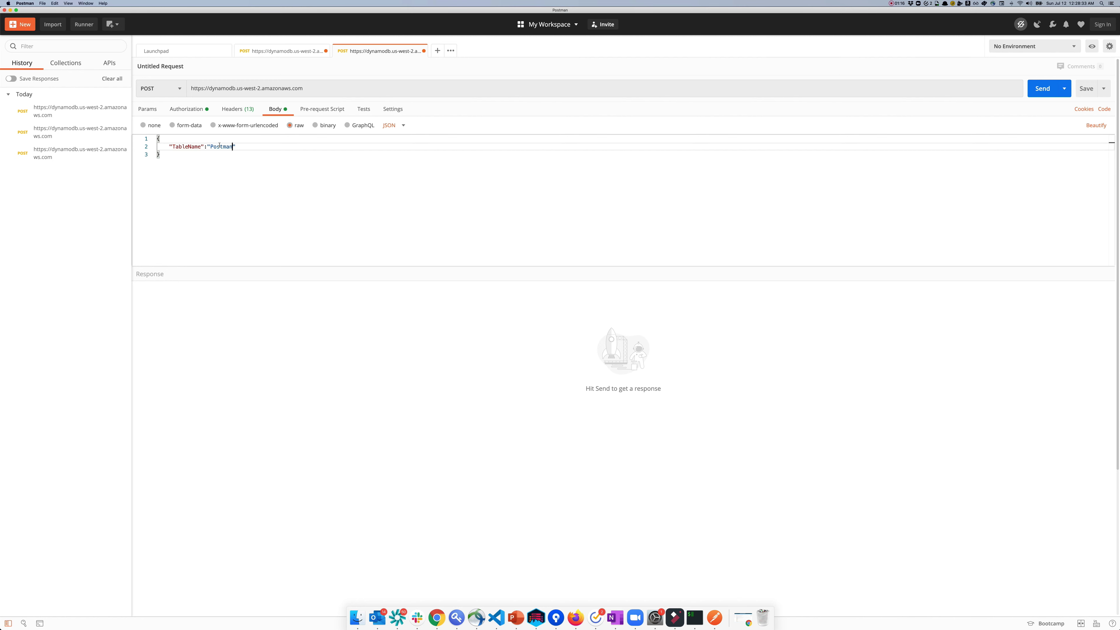
{"action": "type", "text": "Test"}
Step: Send the DescribeTable request and check UserId in the attribute definitions and key schema
{"action": "left_click", "coordinate": [1041, 89]}
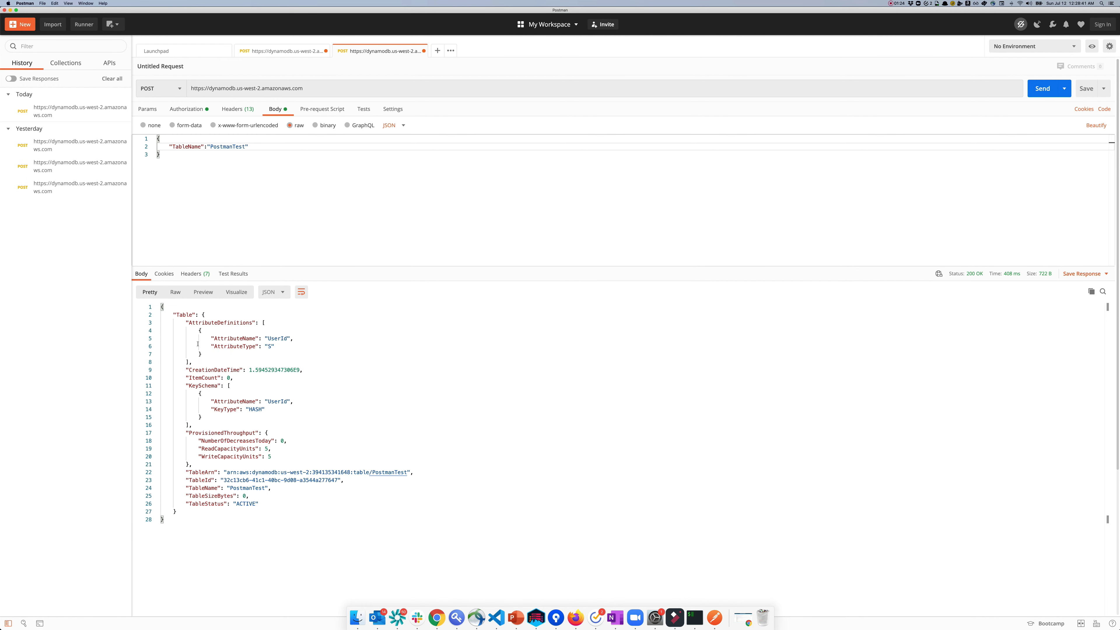
{"action": "double_click", "coordinate": [275, 338]}
{"action": "double_click", "coordinate": [274, 401]}
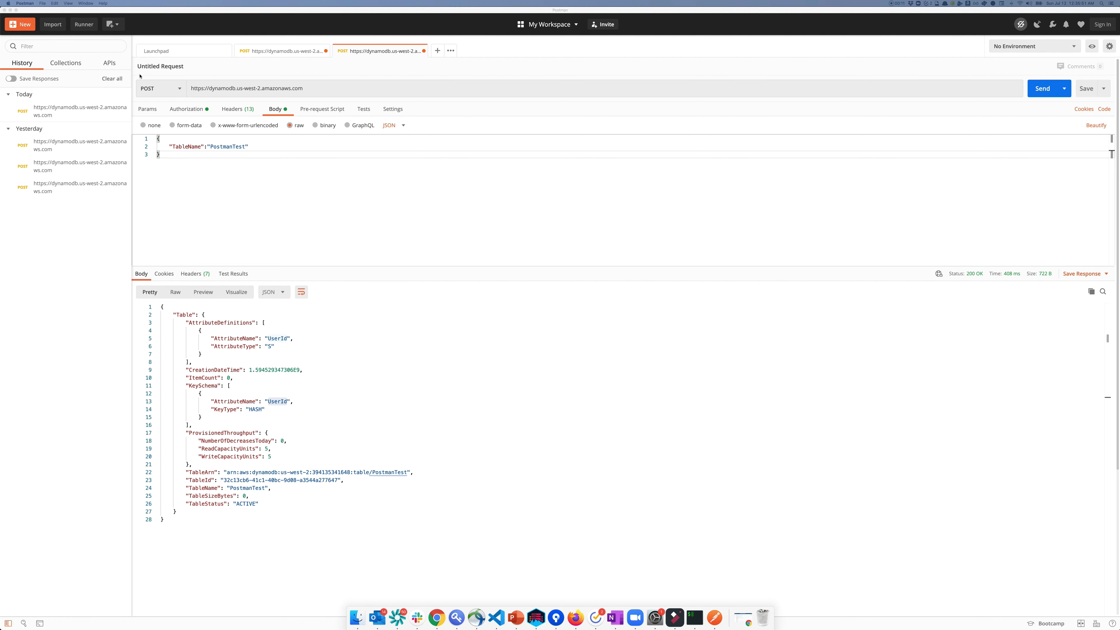
Step: Create a new collection named 'DynamoDB Test' using AWS Signature authorization
{"action": "left_click", "coordinate": [67, 66]}
{"action": "left_click", "coordinate": [69, 67]}
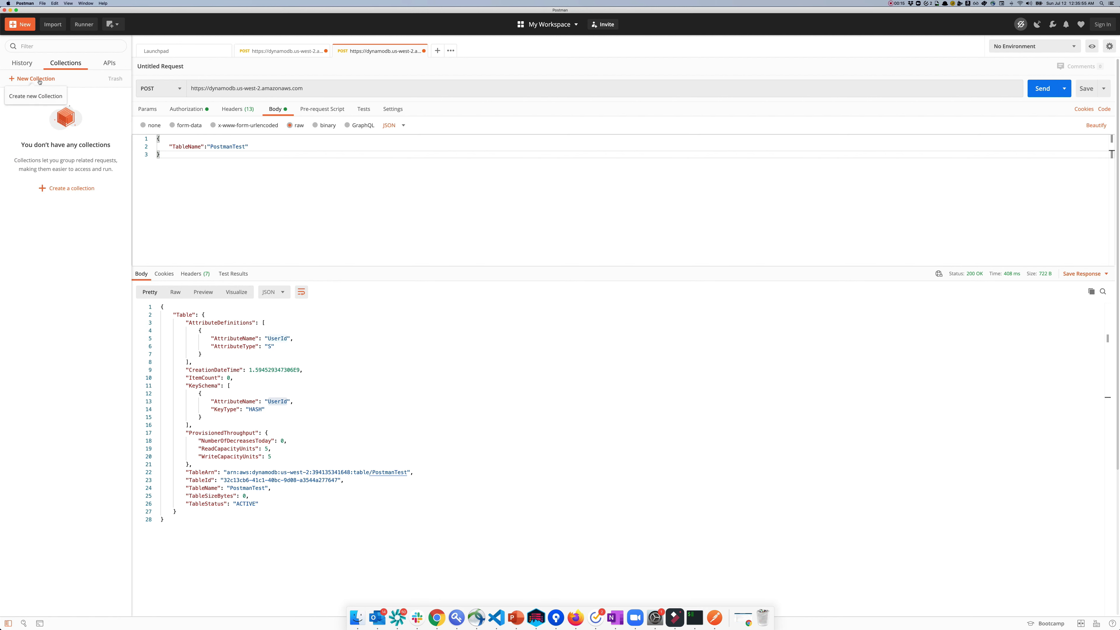
{"action": "left_click", "coordinate": [40, 82]}
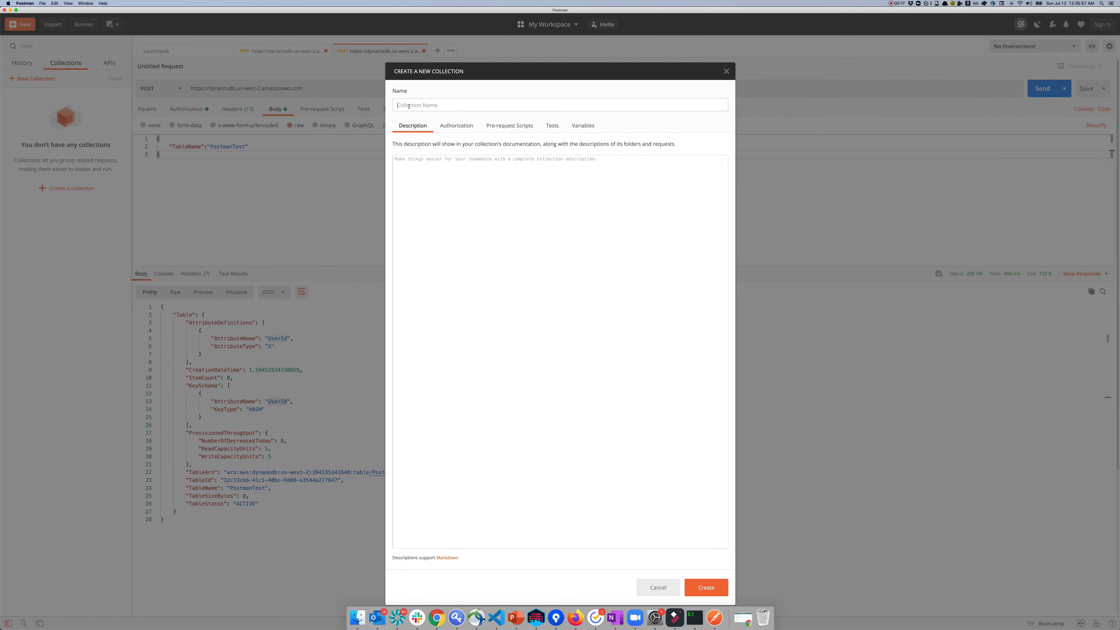
{"action": "type", "text": "DynamoDB Test"}
{"action": "left_click", "coordinate": [451, 127]}
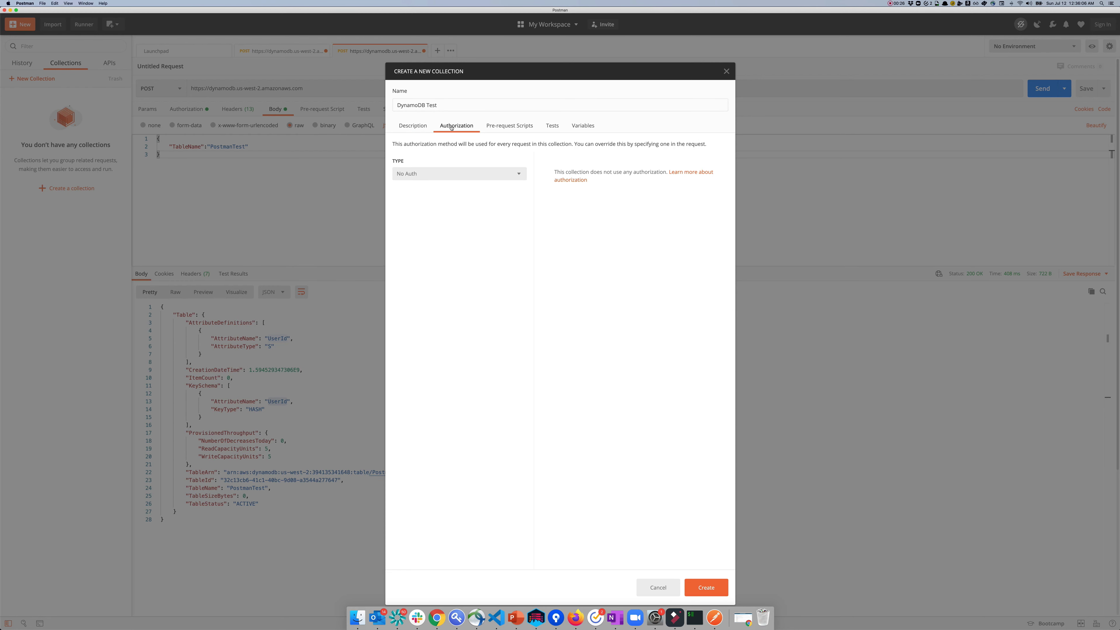
{"action": "left_click", "coordinate": [480, 179]}
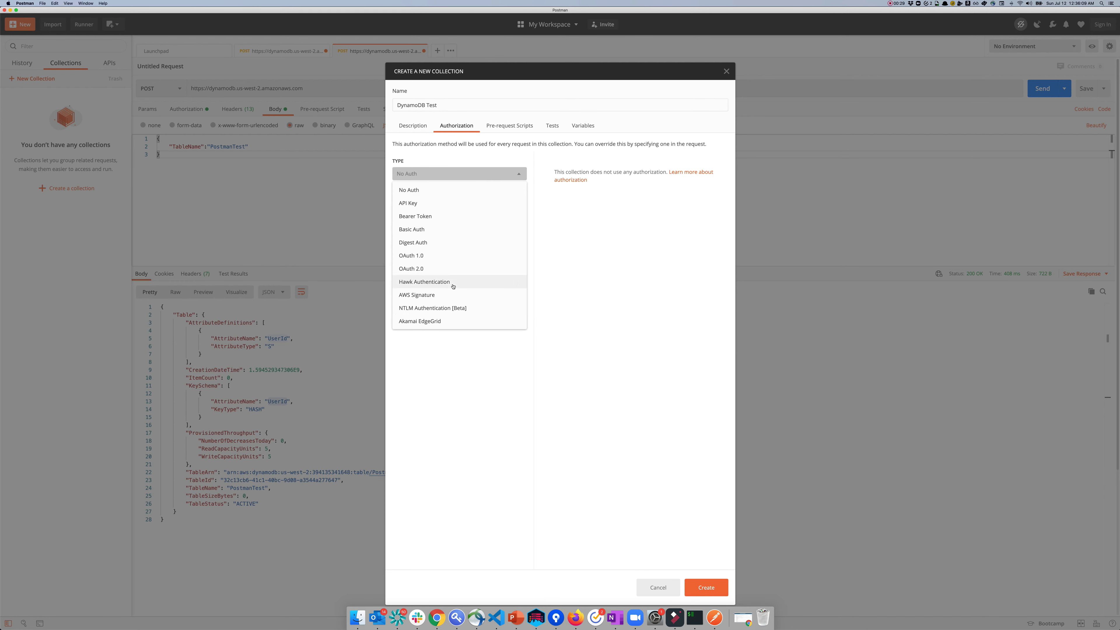
{"action": "left_click", "coordinate": [440, 295]}
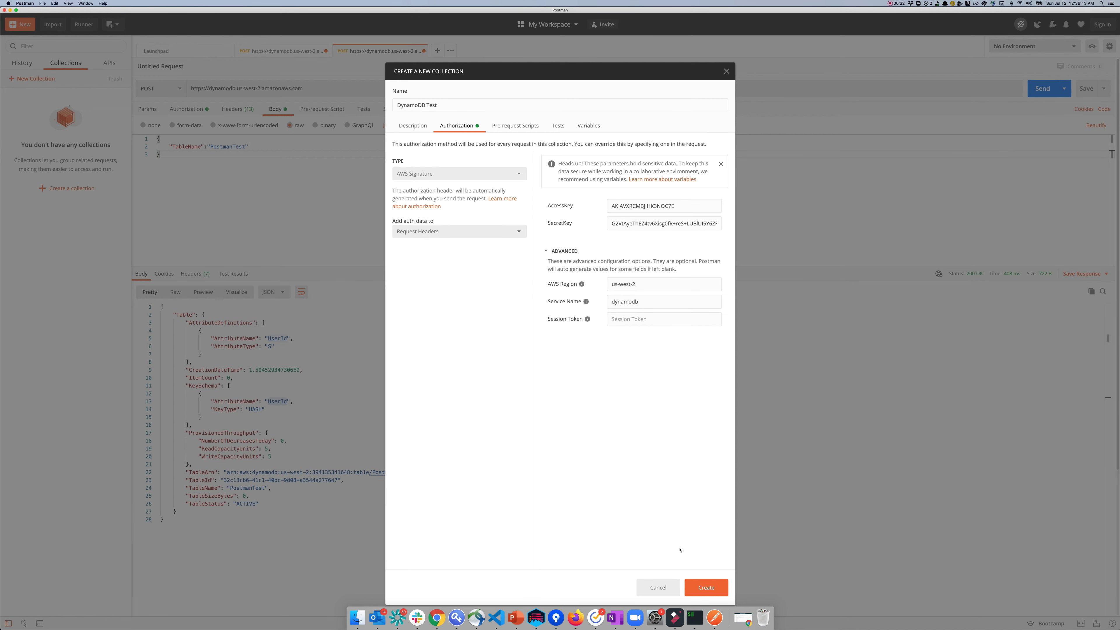
{"action": "left_click", "coordinate": [706, 587]}
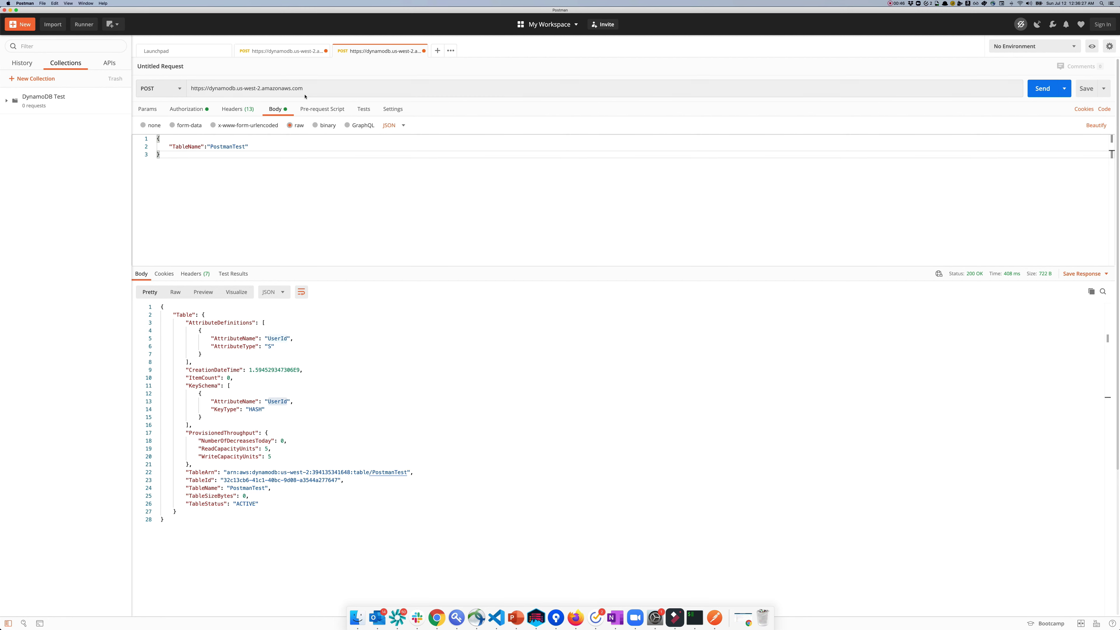
Step: Save the DescribeTable request as 'Describe Table' in the DynamoDB Test collection
{"action": "left_click", "coordinate": [241, 110]}
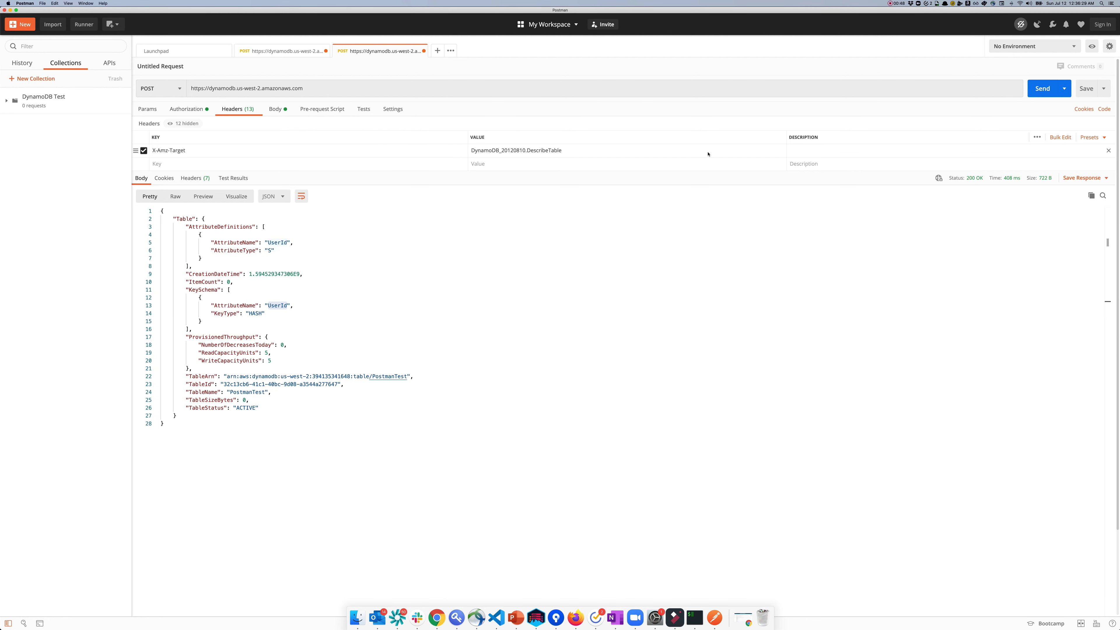
{"action": "left_click", "coordinate": [1104, 88]}
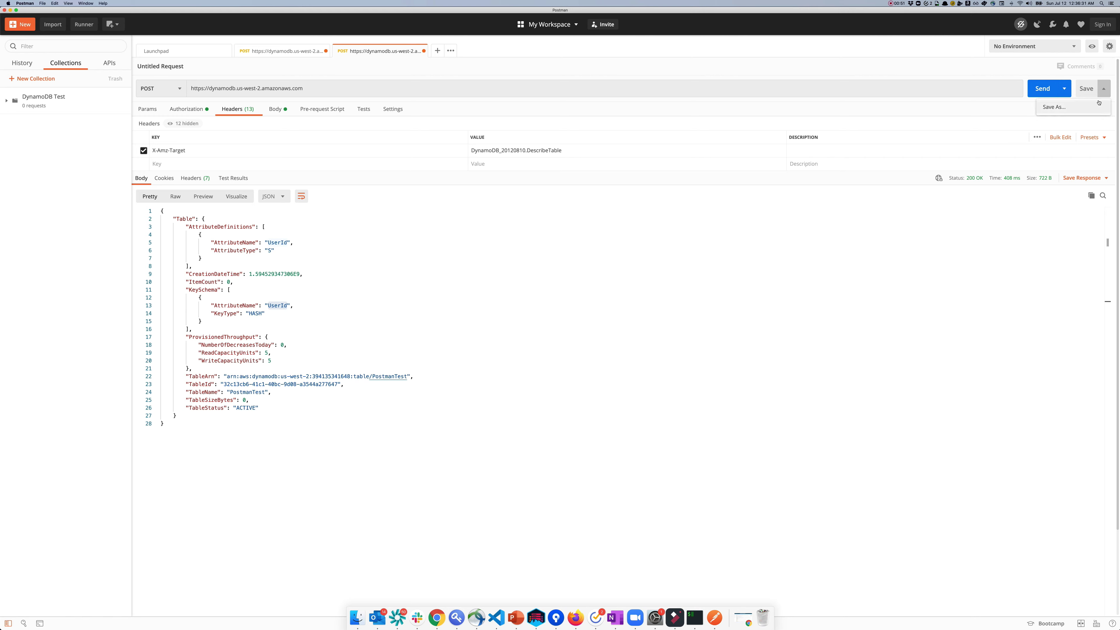
{"action": "left_click", "coordinate": [1067, 108]}
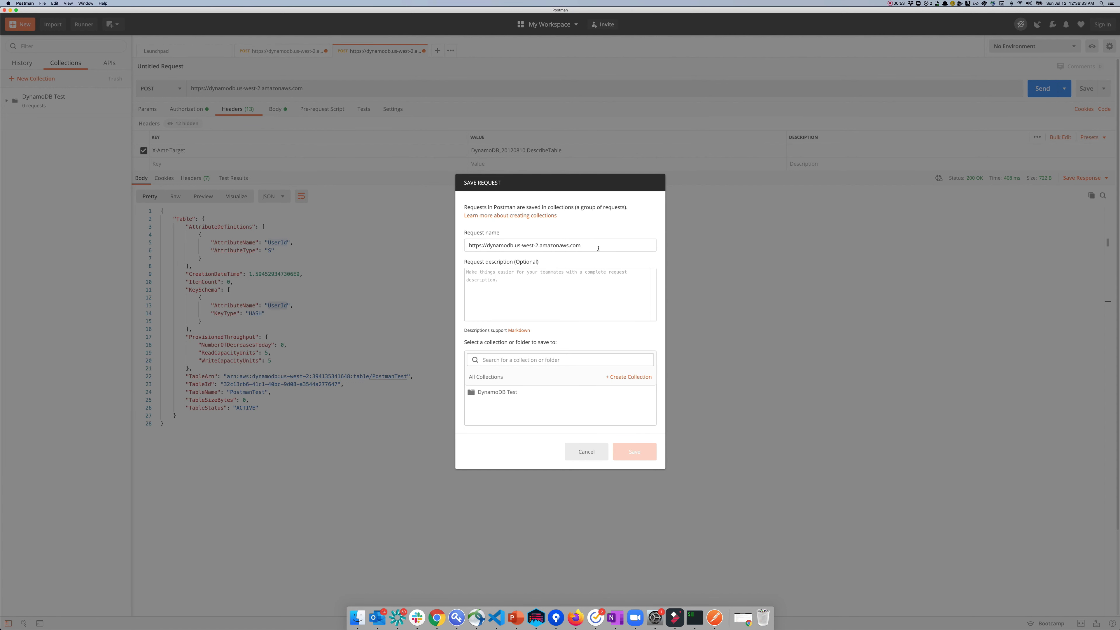
{"action": "left_click_drag", "start_coordinate": [587, 245], "coordinate": [450, 247]}
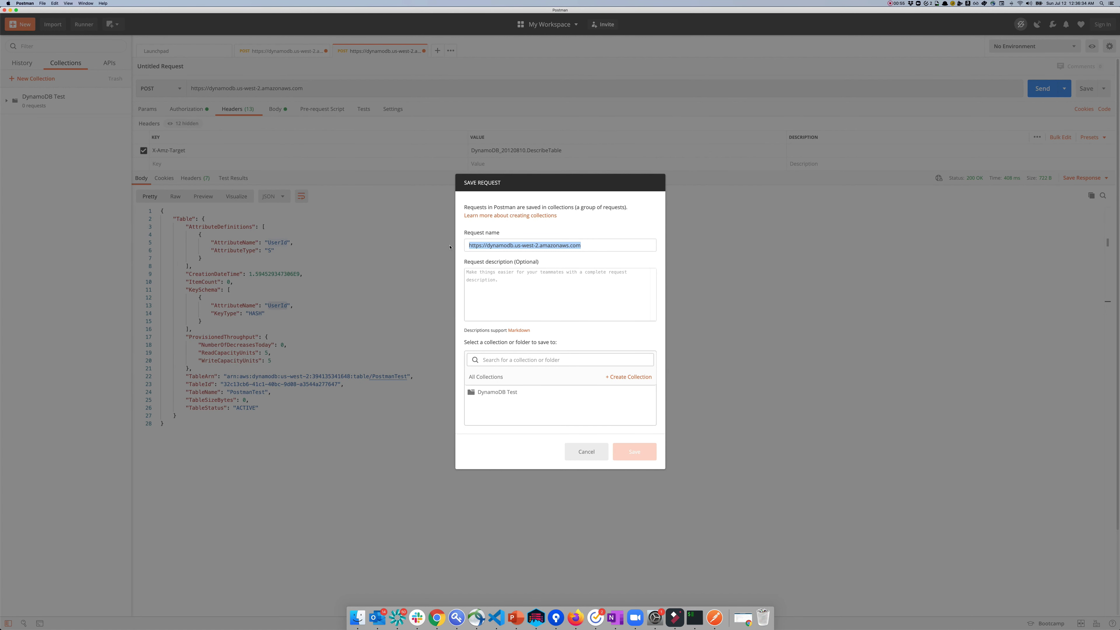
{"action": "type", "text": "Describt"}
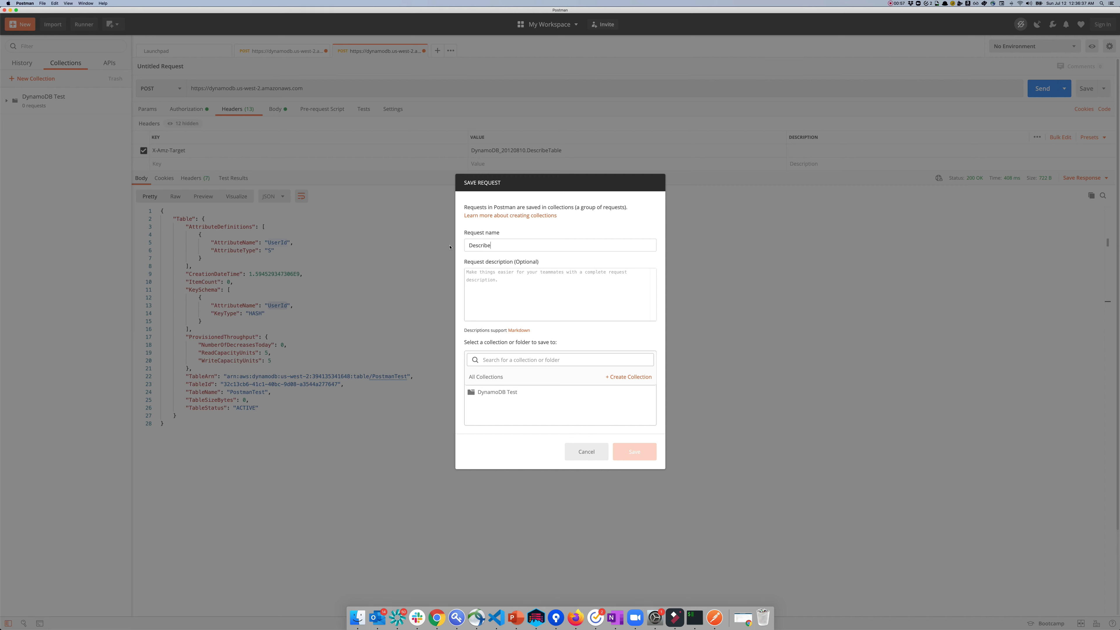
{"action": "type", "text": " Table"}
{"action": "left_click", "coordinate": [505, 397]}
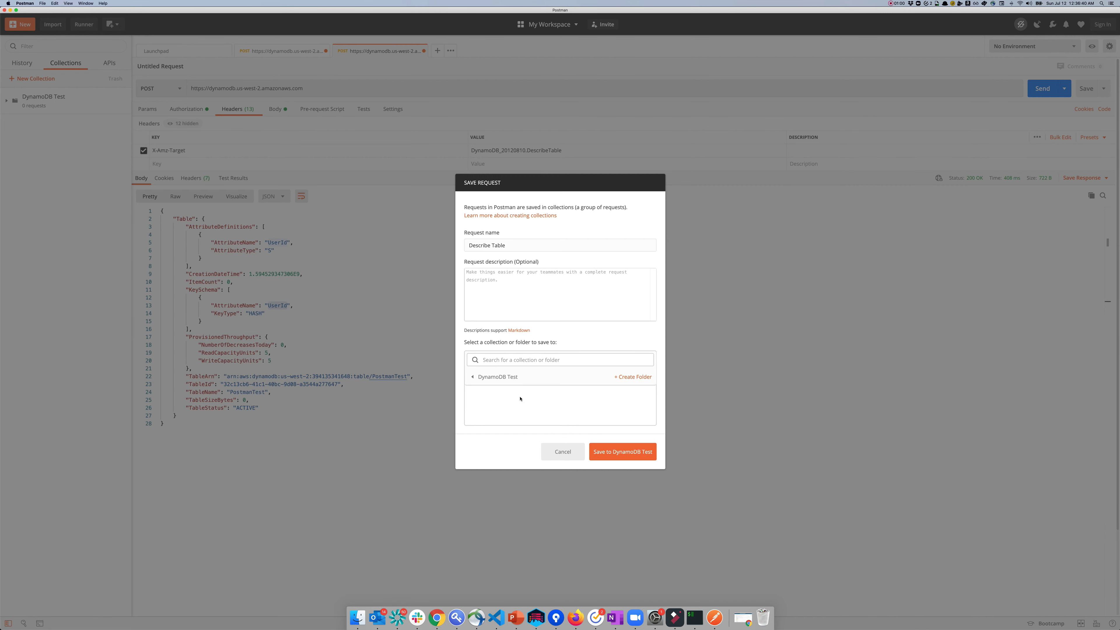
{"action": "left_click", "coordinate": [631, 452]}
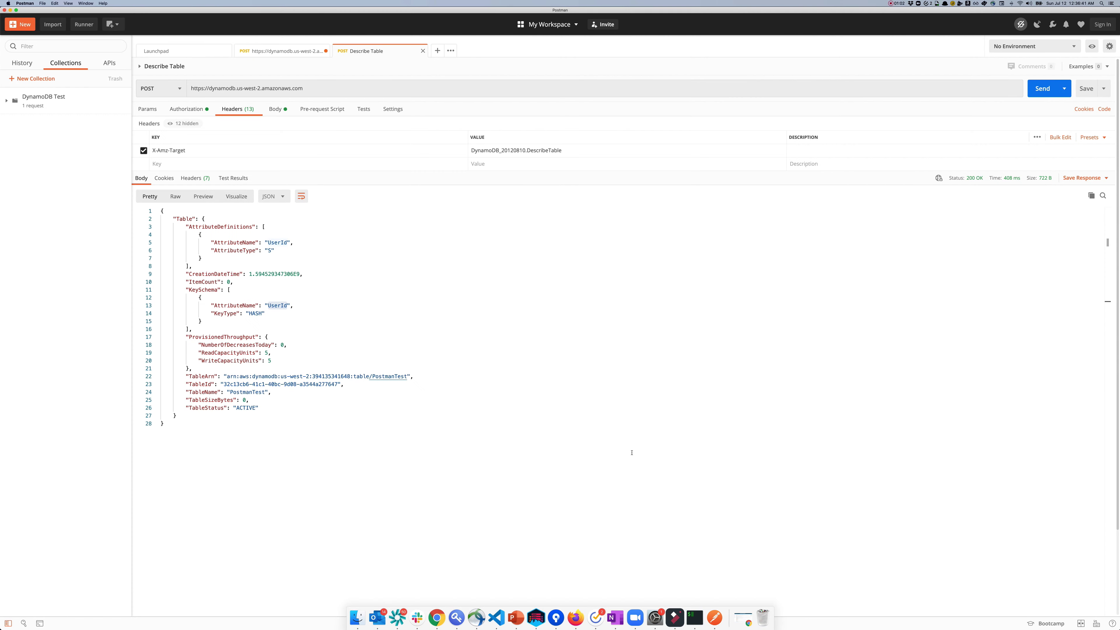
Step: Save the ListTables request as 'List Tables' in the DynamoDB Test collection
{"action": "left_click", "coordinate": [305, 55]}
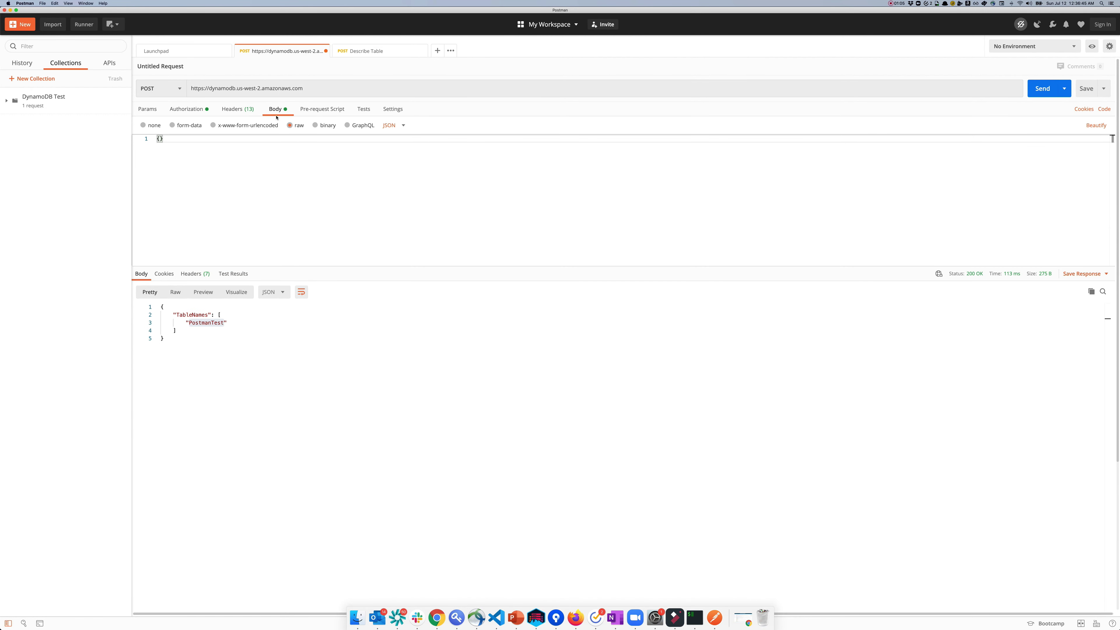
{"action": "left_click", "coordinate": [234, 109]}
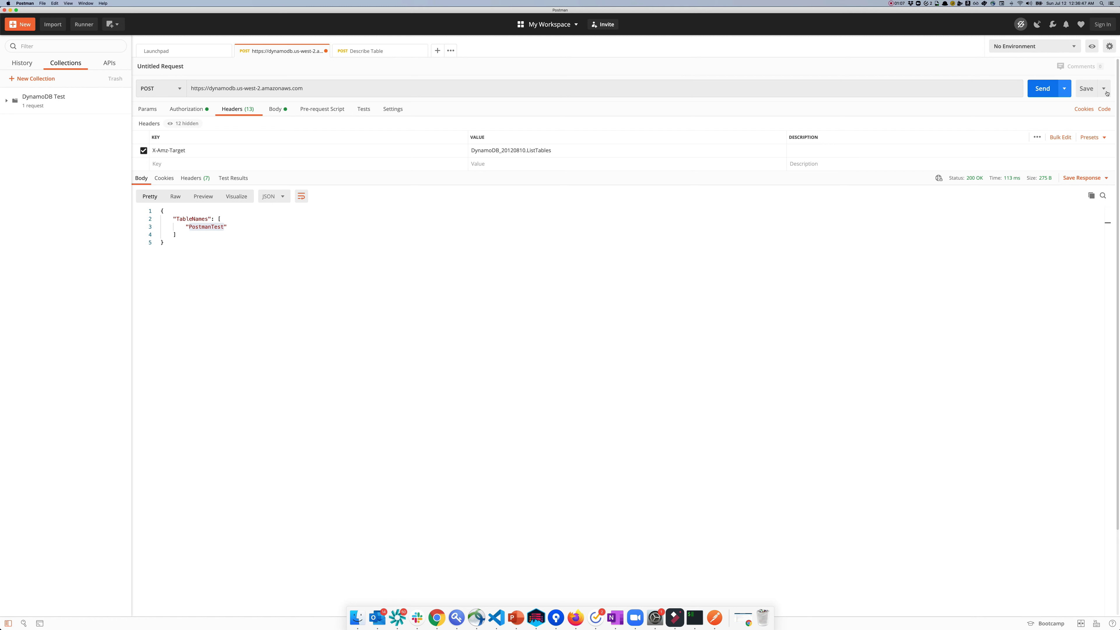
{"action": "left_click", "coordinate": [1086, 89]}
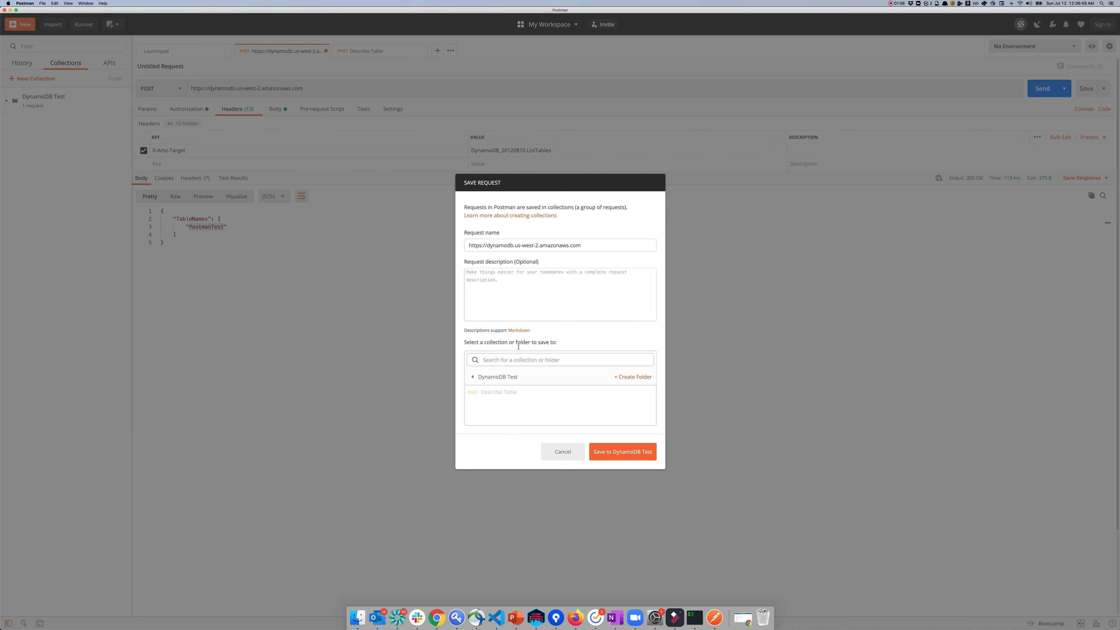
{"action": "left_click_drag", "start_coordinate": [581, 245], "coordinate": [458, 246]}
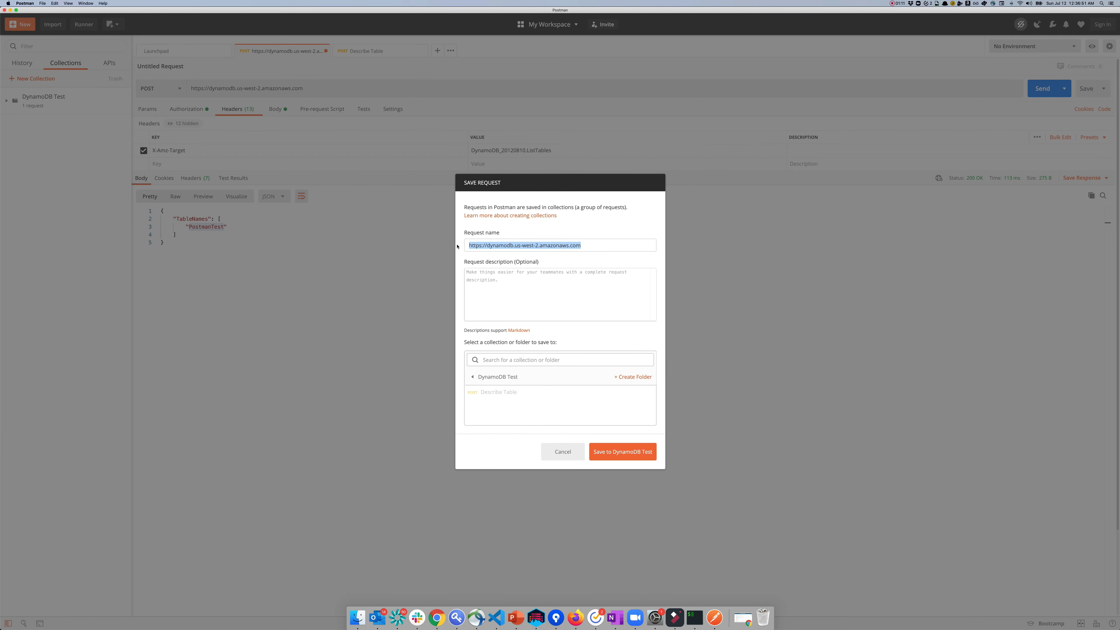
{"action": "type", "text": "List Tables"}
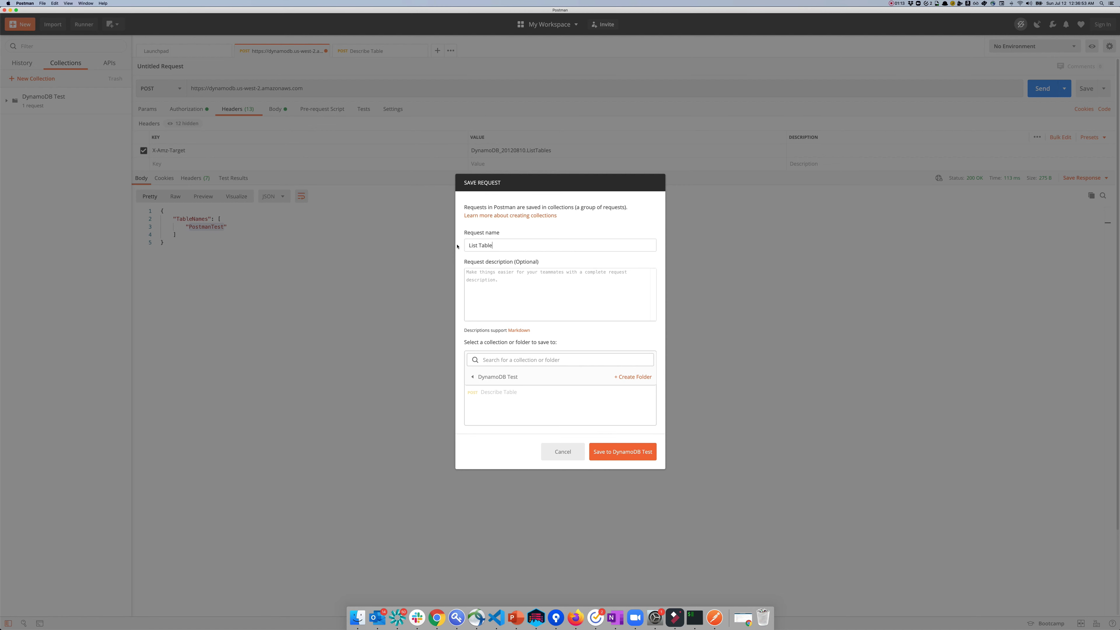
{"action": "left_click", "coordinate": [531, 377]}
{"action": "left_click", "coordinate": [501, 393]}
{"action": "left_click", "coordinate": [622, 450]}
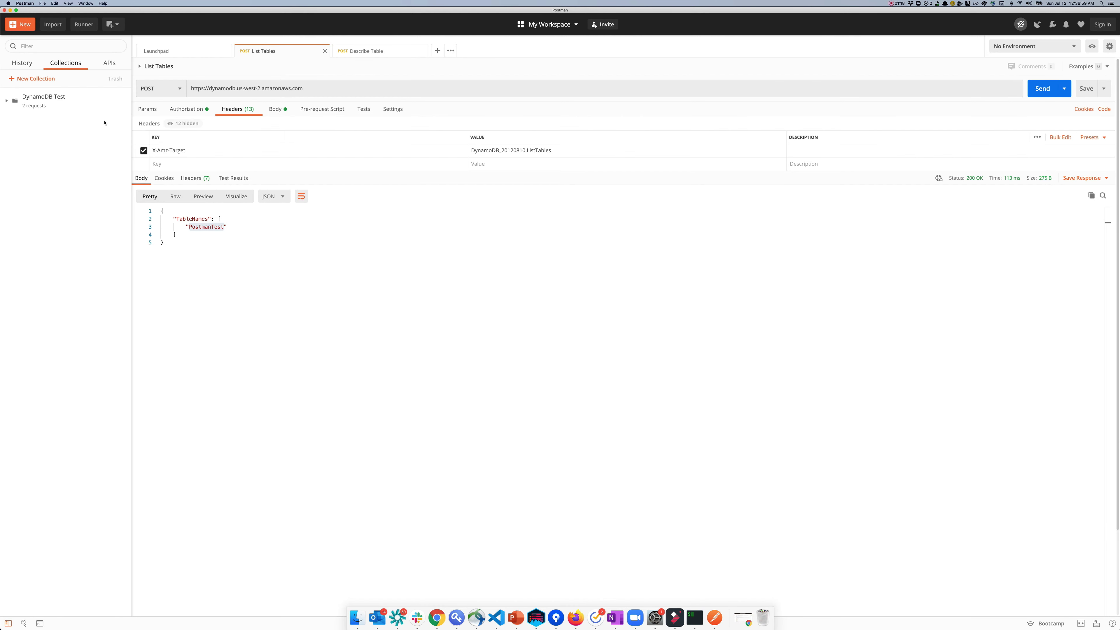
Step: Set List Tables to inherit auth from its parent collection, save it, and resend it
{"action": "left_click", "coordinate": [7, 102]}
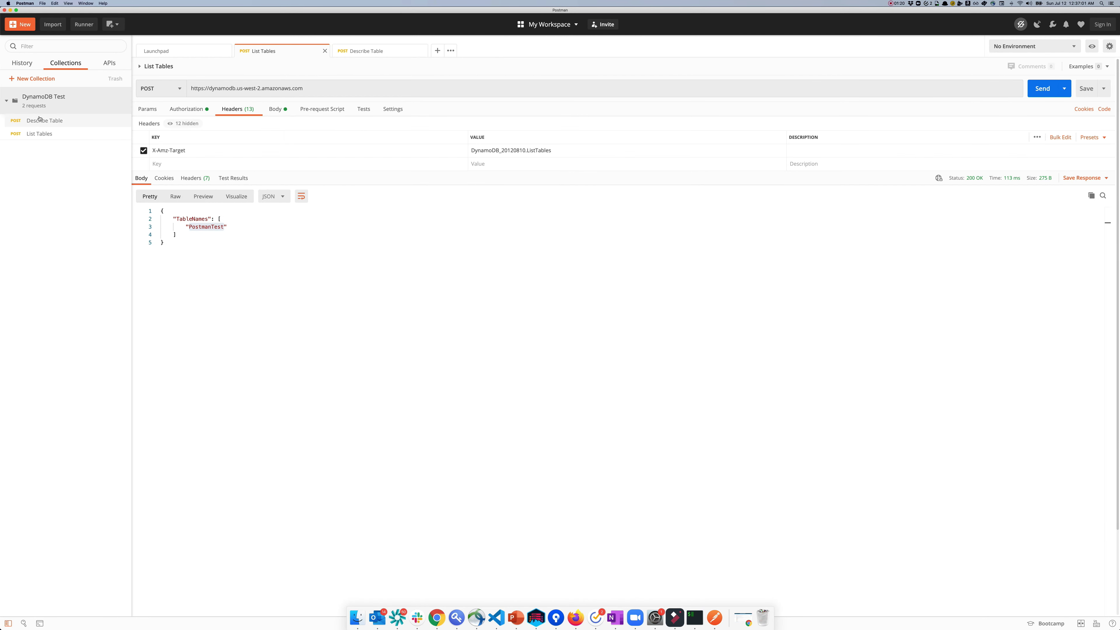
{"action": "left_click", "coordinate": [39, 126]}
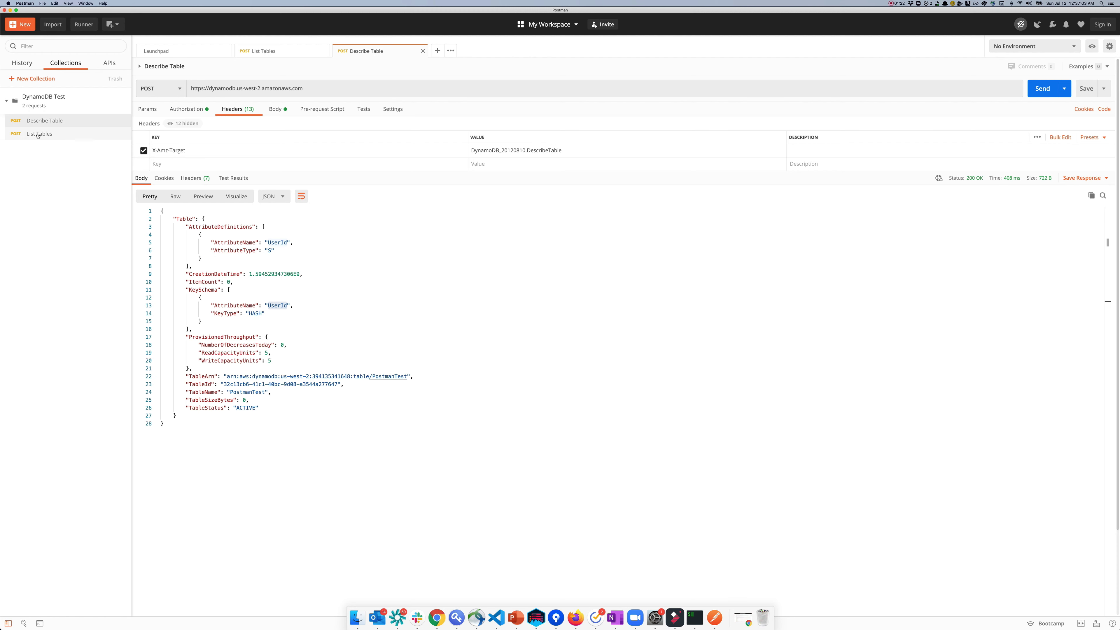
{"action": "left_click", "coordinate": [38, 135]}
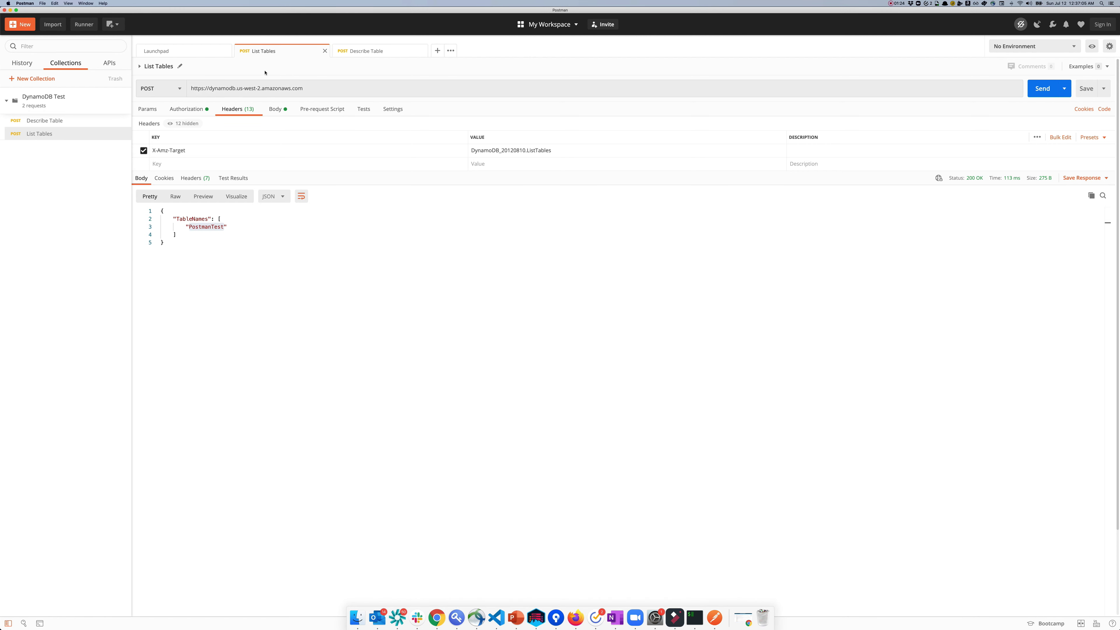
{"action": "left_click", "coordinate": [212, 110]}
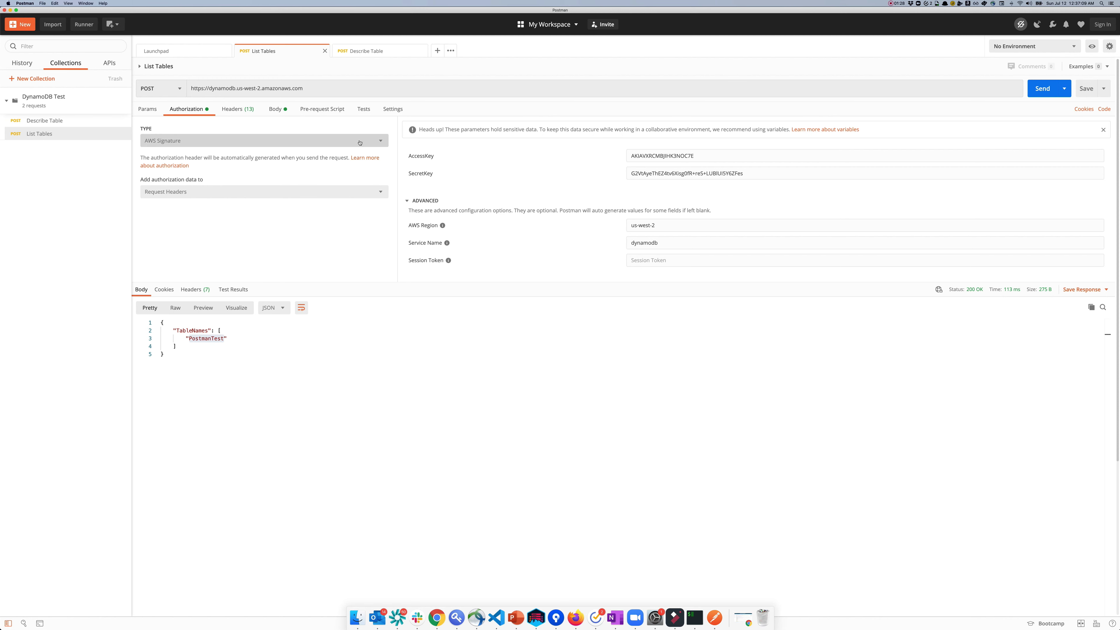
{"action": "left_click", "coordinate": [382, 142]}
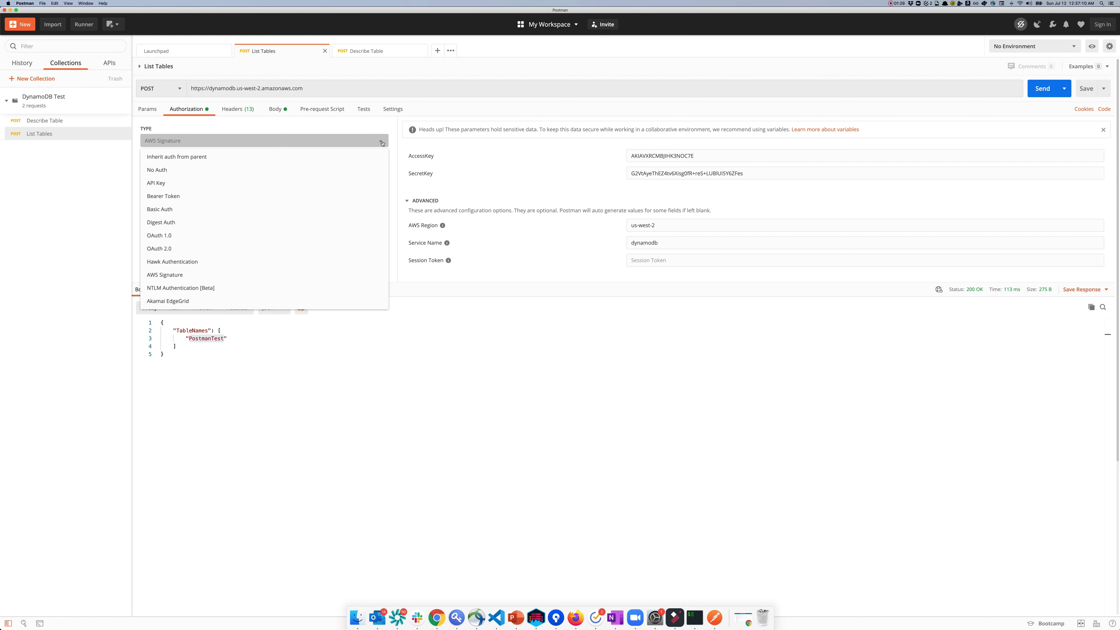
{"action": "left_click", "coordinate": [300, 161]}
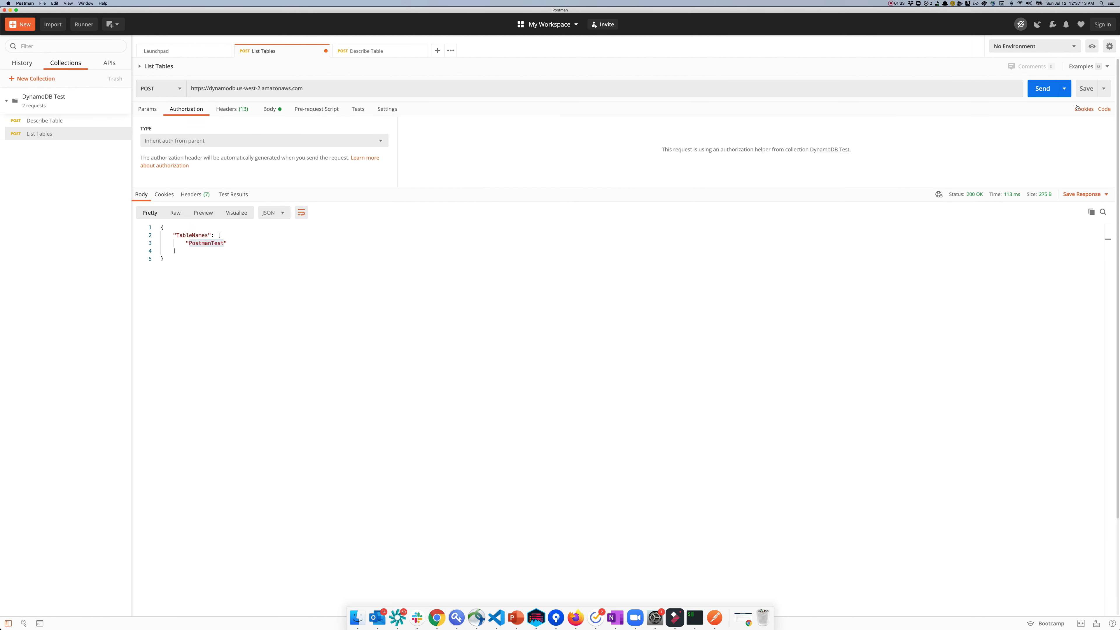
{"action": "left_click", "coordinate": [1086, 89]}
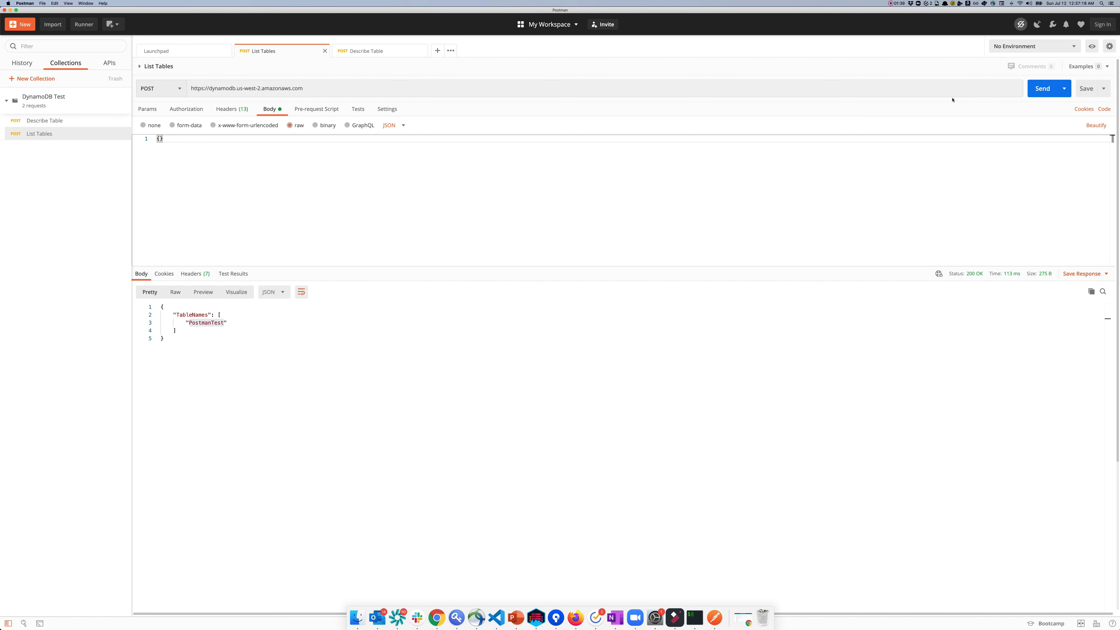
{"action": "left_click", "coordinate": [1042, 90]}
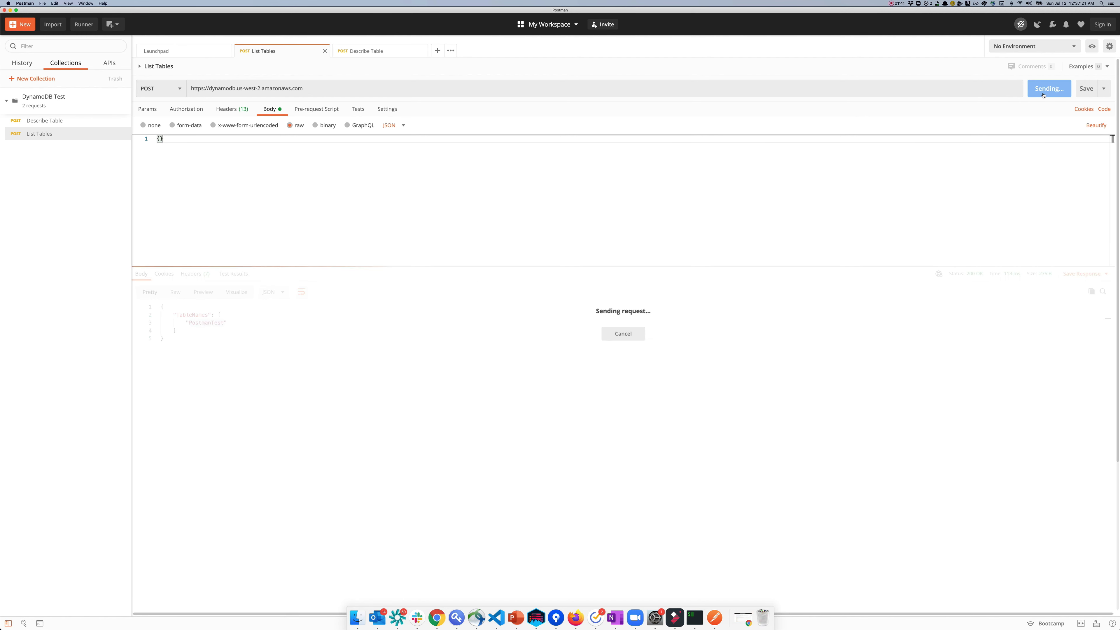
{"action": "left_click", "coordinate": [199, 337]}
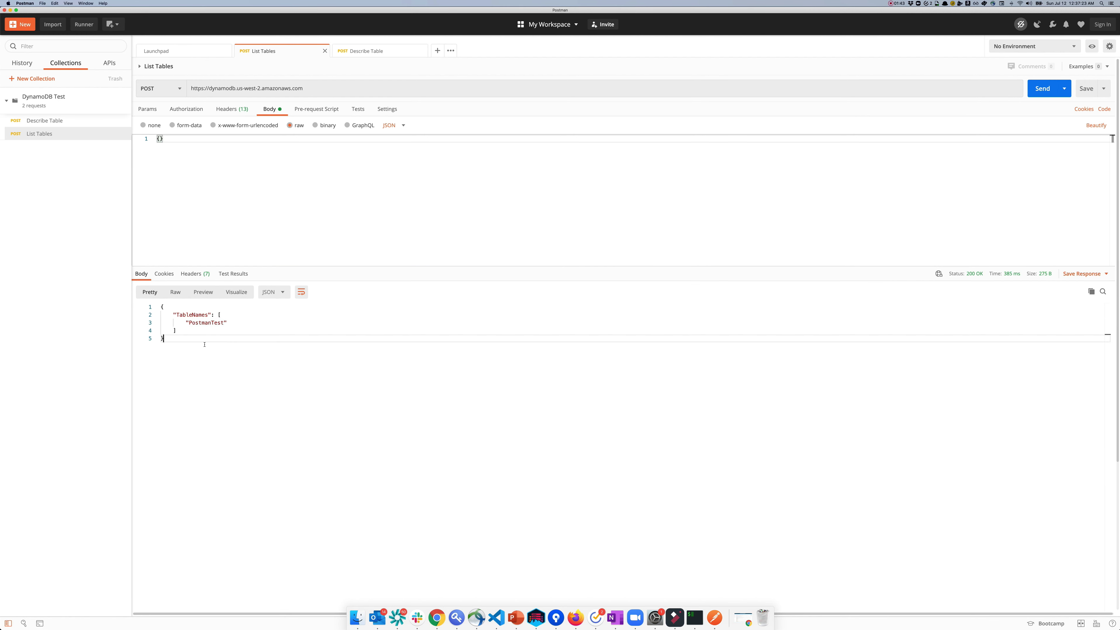
Step: Set Describe Table to inherit auth from its parent collection and resend it
{"action": "left_click", "coordinate": [376, 52]}
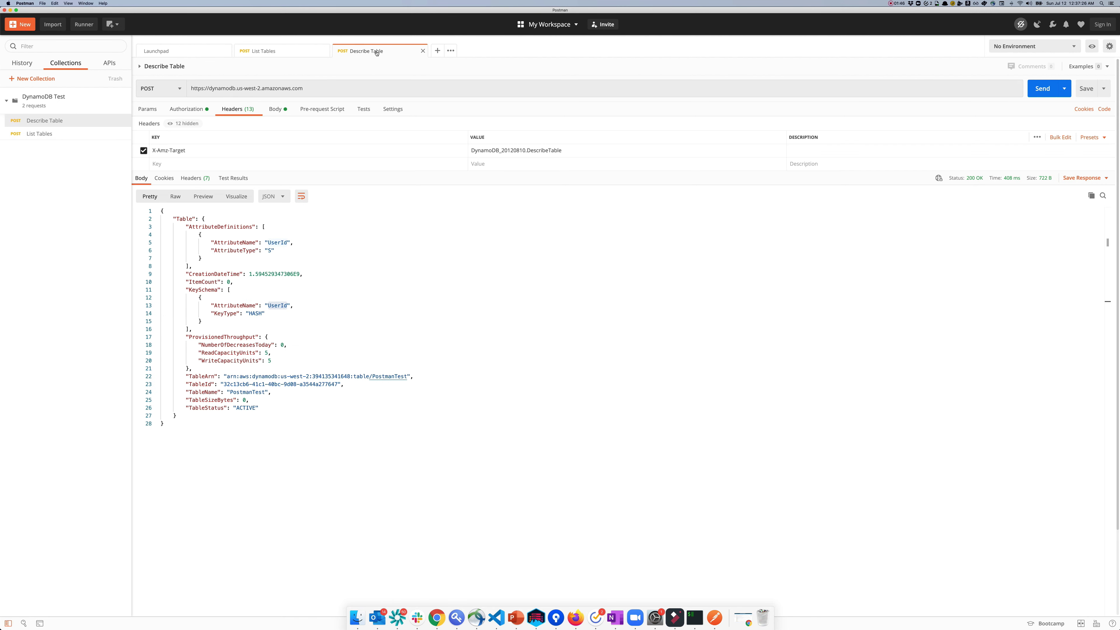
{"action": "left_click", "coordinate": [186, 111]}
{"action": "left_click", "coordinate": [183, 141]}
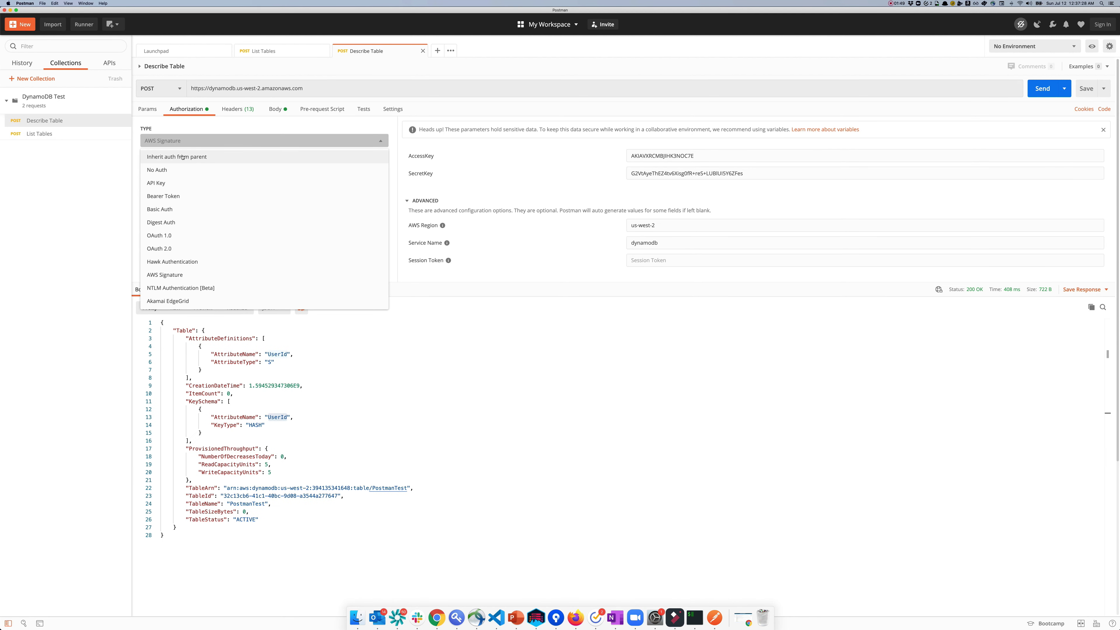
{"action": "left_click", "coordinate": [183, 156]}
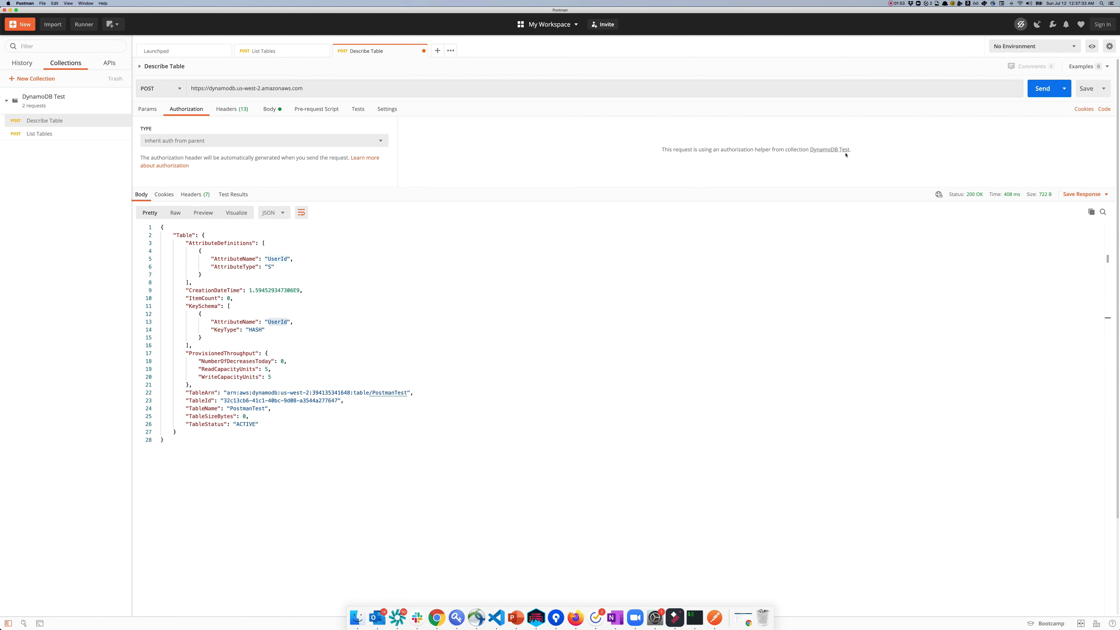
{"action": "left_click", "coordinate": [1038, 89]}
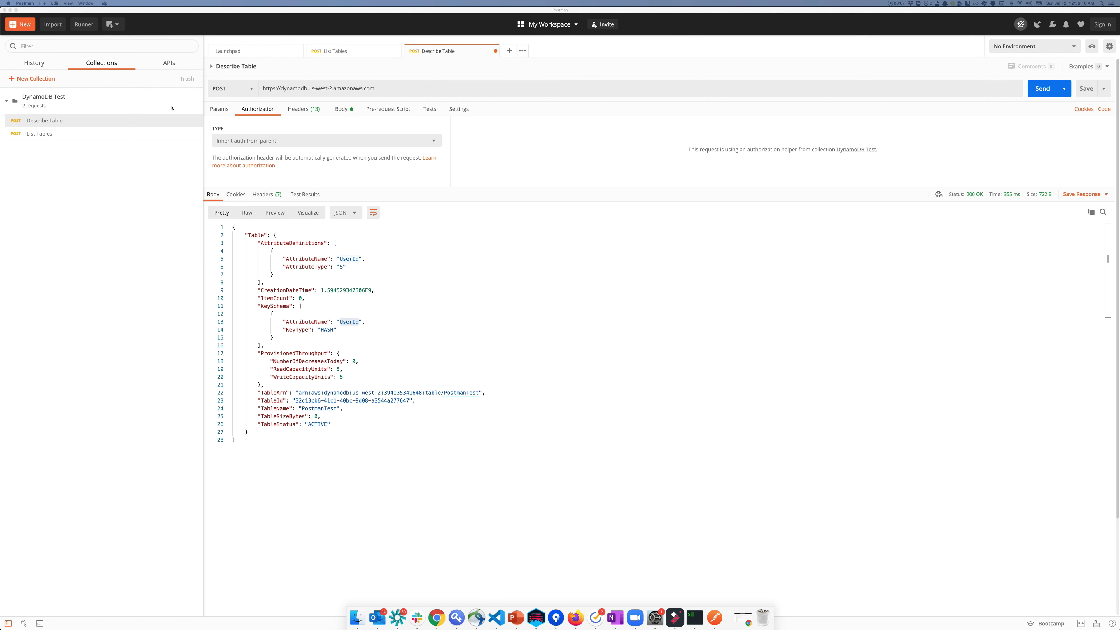
{"action": "left_click", "coordinate": [197, 107]}
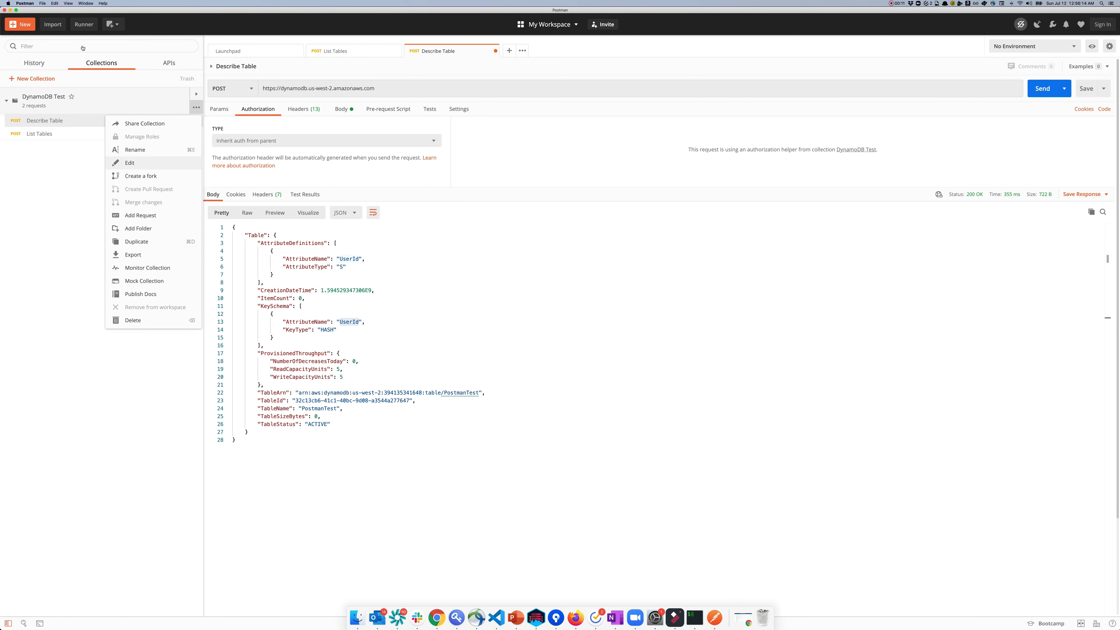
{"action": "left_click", "coordinate": [146, 30]}
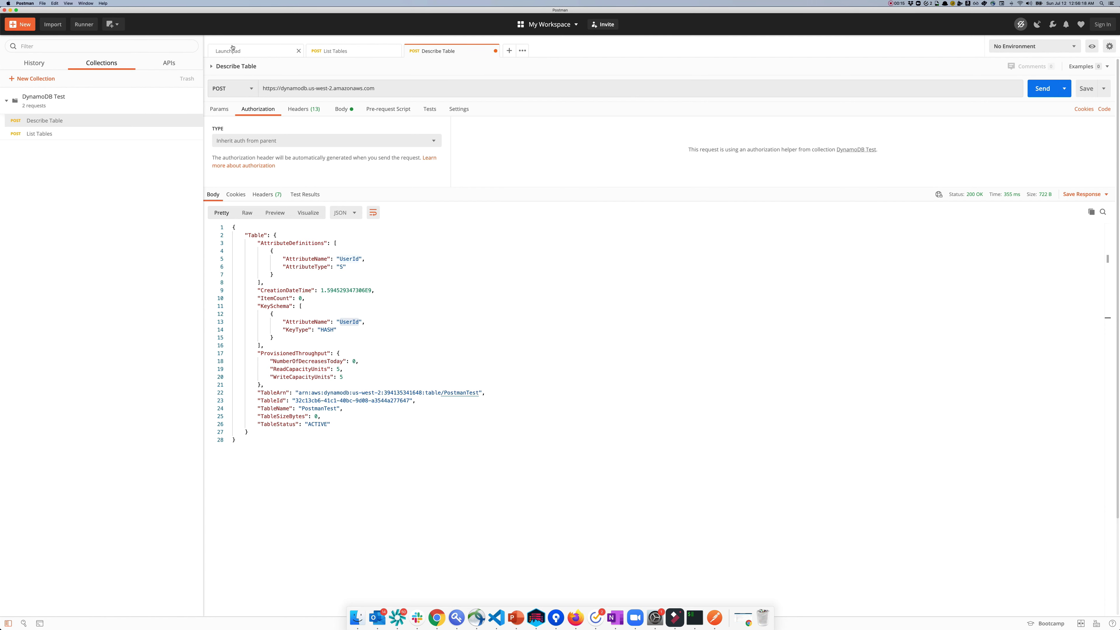
Step: Import the DynamoDB collection JSON file and expand the new DynamoDB APIs collection's 14 requests
{"action": "left_click", "coordinate": [53, 24]}
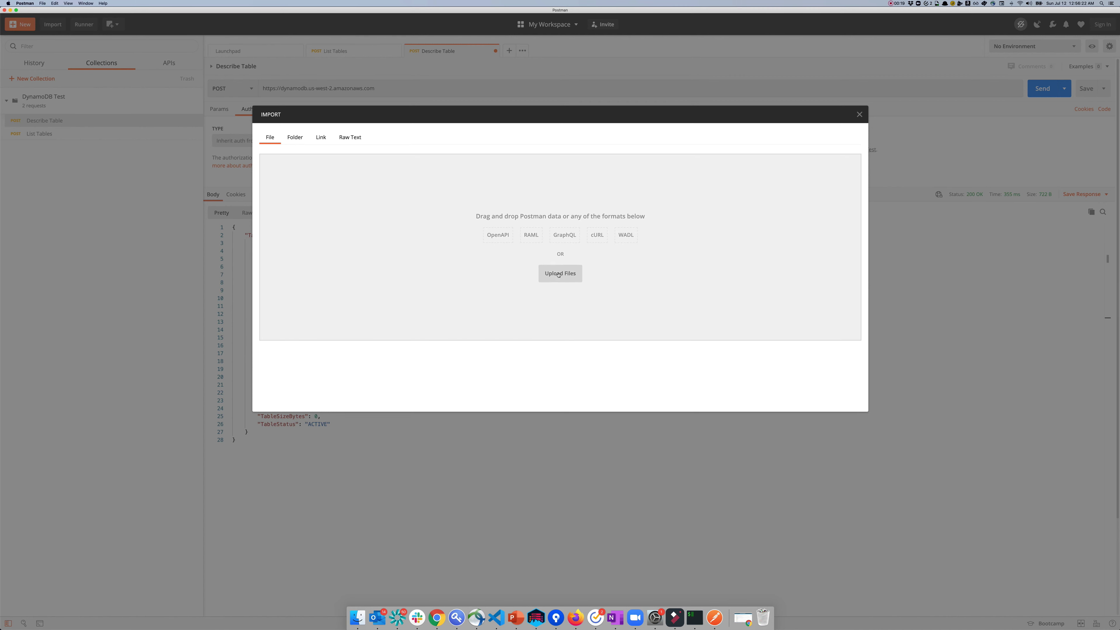
{"action": "left_click", "coordinate": [559, 274]}
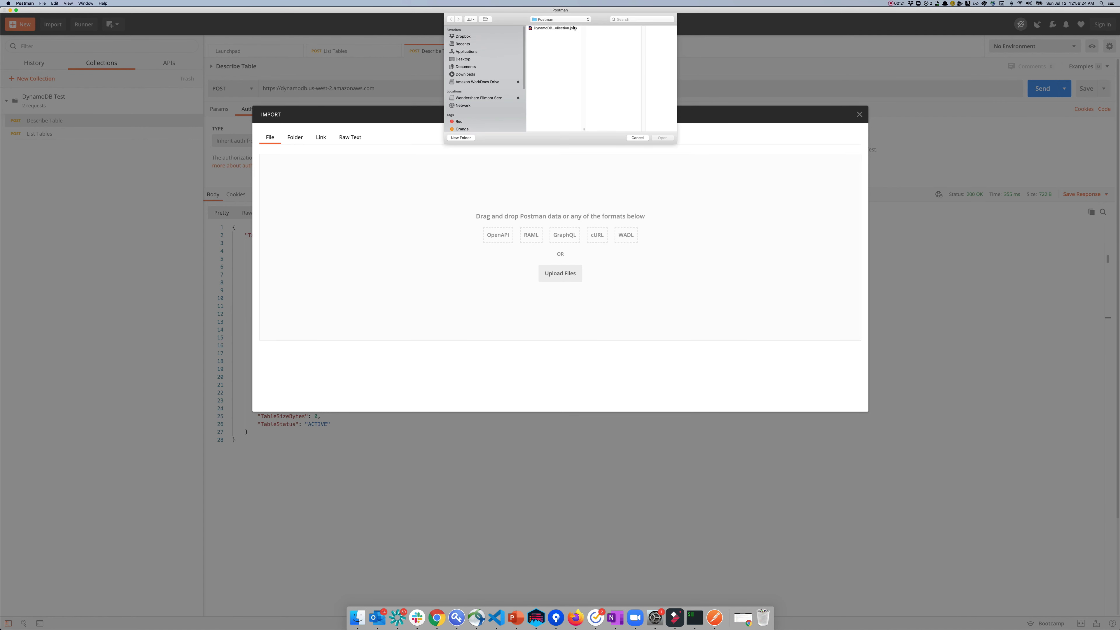
{"action": "left_click", "coordinate": [567, 28]}
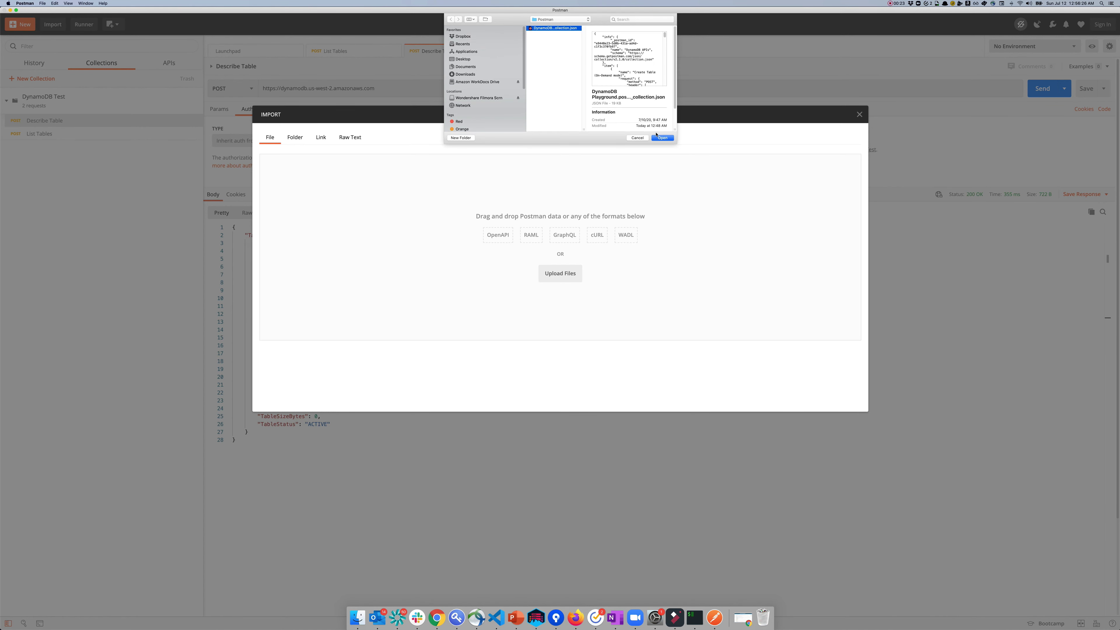
{"action": "left_click", "coordinate": [662, 138]}
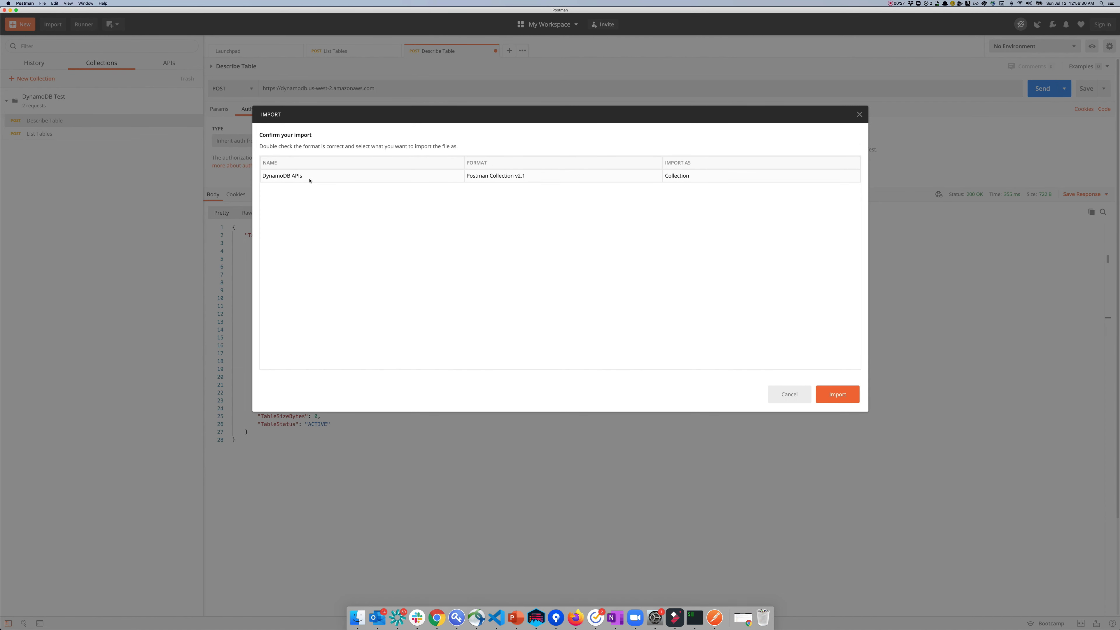
{"action": "left_click", "coordinate": [837, 394]}
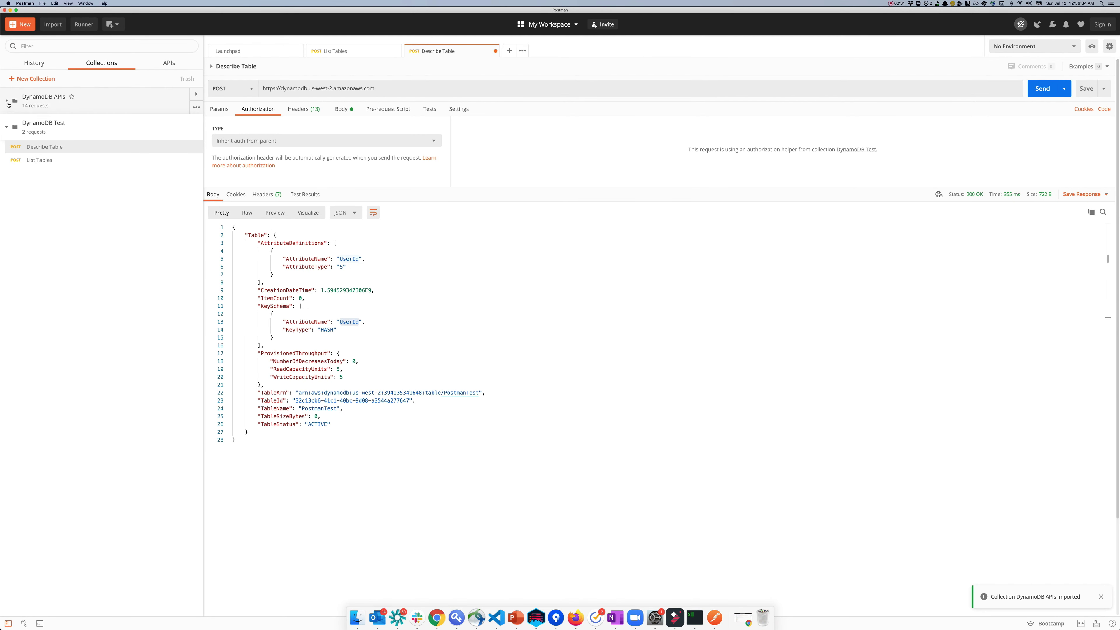
{"action": "left_click", "coordinate": [6, 100]}
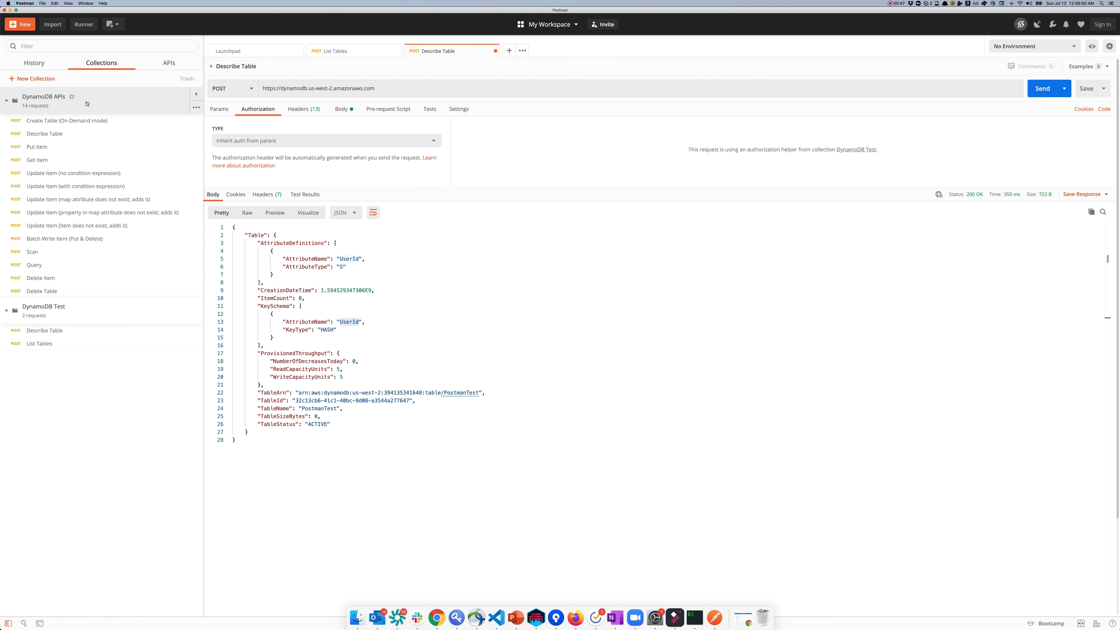
Step: Paste the AWS access key and secret key into the DynamoDB APIs collection's AWS Signature settings and update
{"action": "left_click", "coordinate": [194, 109]}
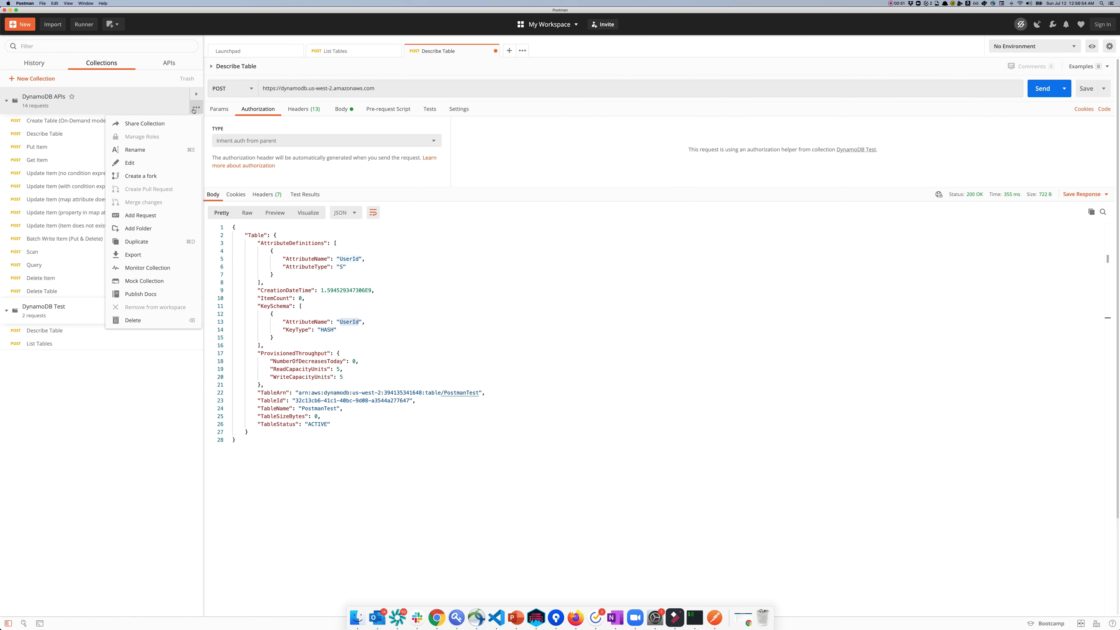
{"action": "left_click", "coordinate": [147, 163]}
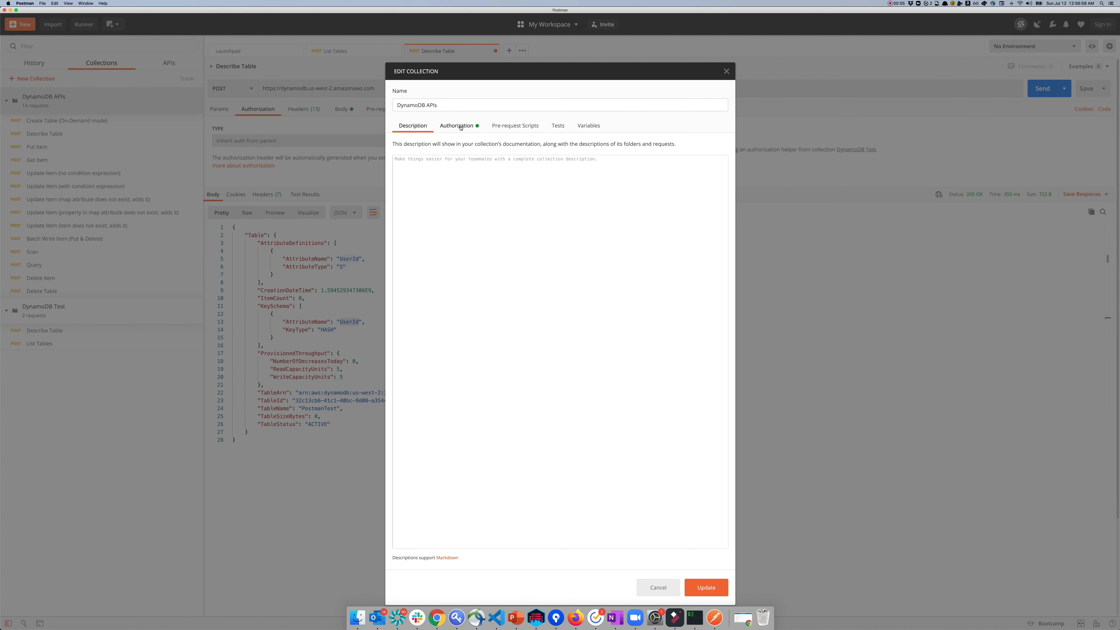
{"action": "left_click", "coordinate": [459, 126]}
{"action": "left_click", "coordinate": [618, 202]}
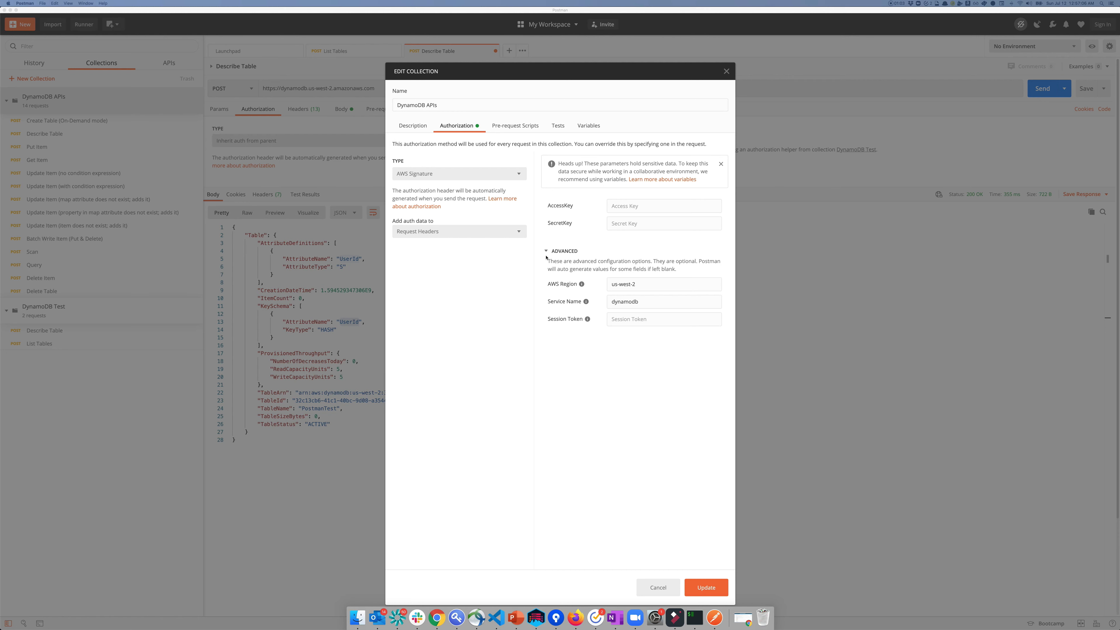
{"action": "left_click", "coordinate": [635, 206]}
{"action": "key", "text": "super+v"}
{"action": "left_click", "coordinate": [635, 224]}
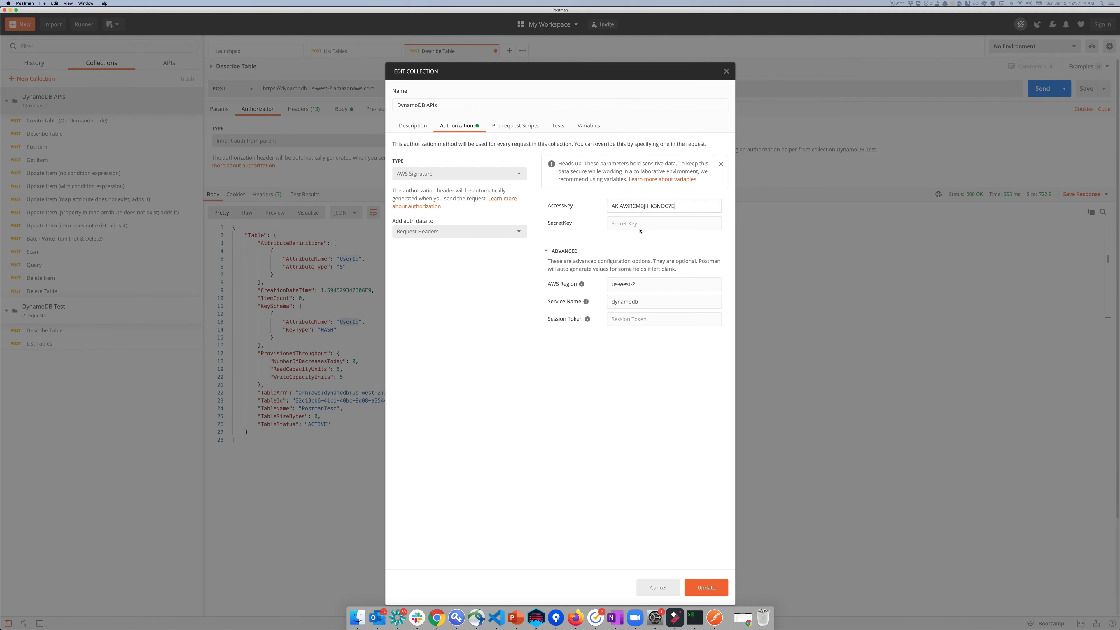
{"action": "key", "text": "super+v"}
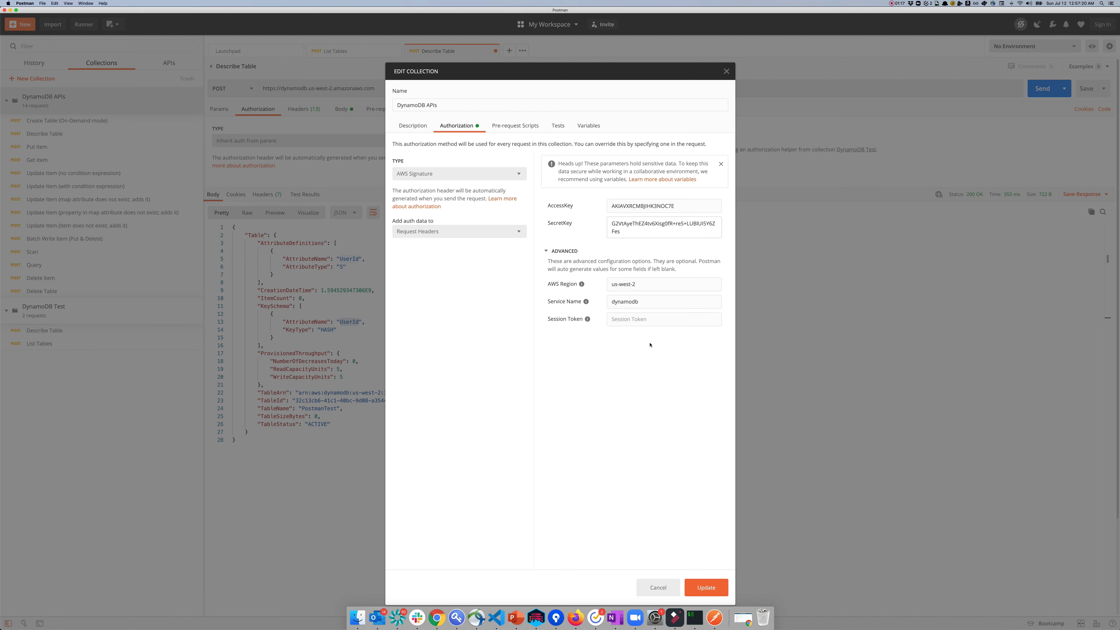
{"action": "left_click", "coordinate": [696, 590]}
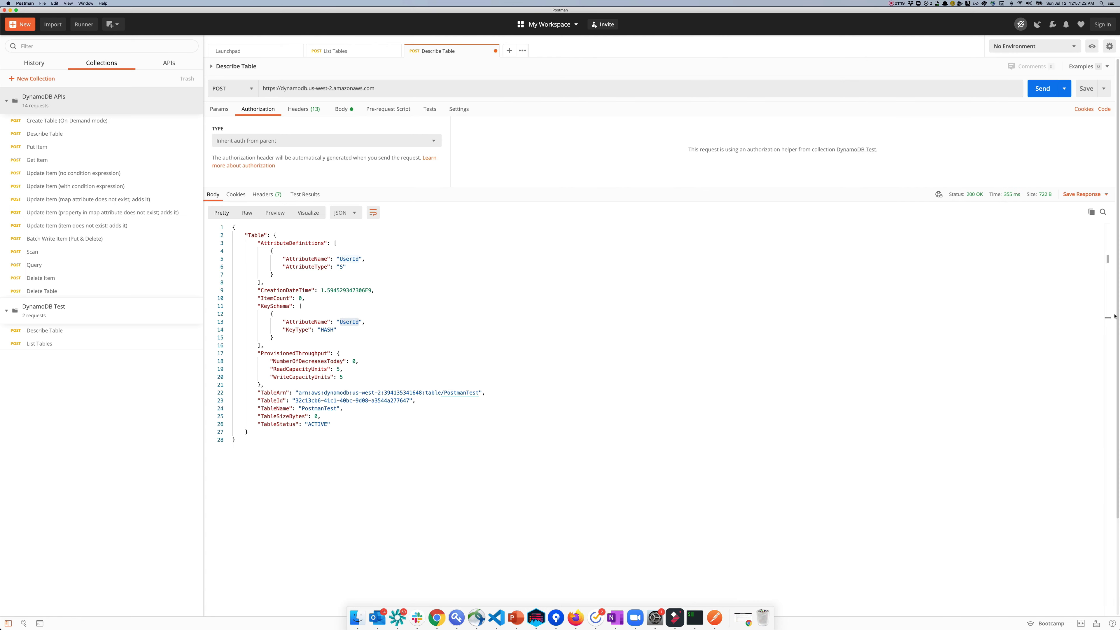
Step: Send Create Table (On-Demand mode) for Books with PK/SK keys, getting status CREATING and PAY_PER_REQUEST billing
{"action": "left_click", "coordinate": [118, 121]}
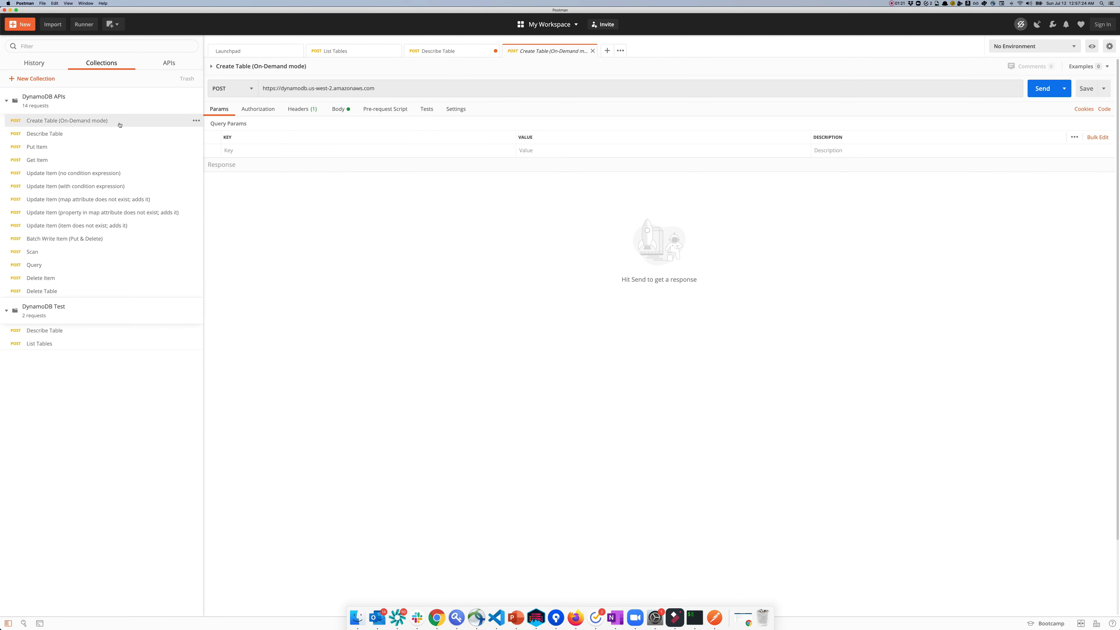
{"action": "left_click", "coordinate": [342, 111]}
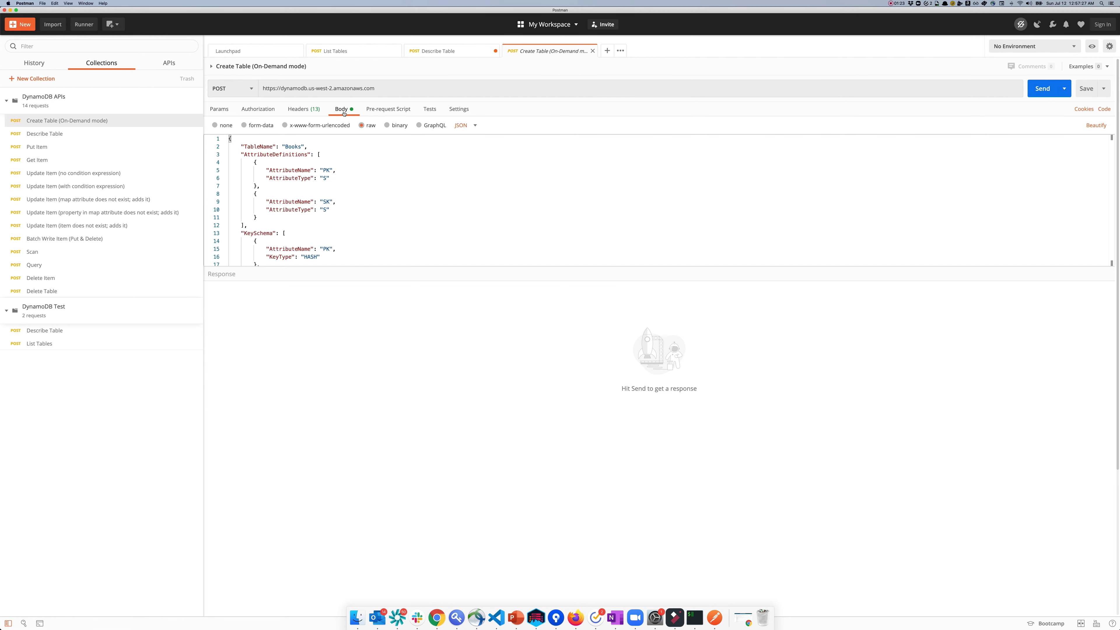
{"action": "double_click", "coordinate": [291, 147]}
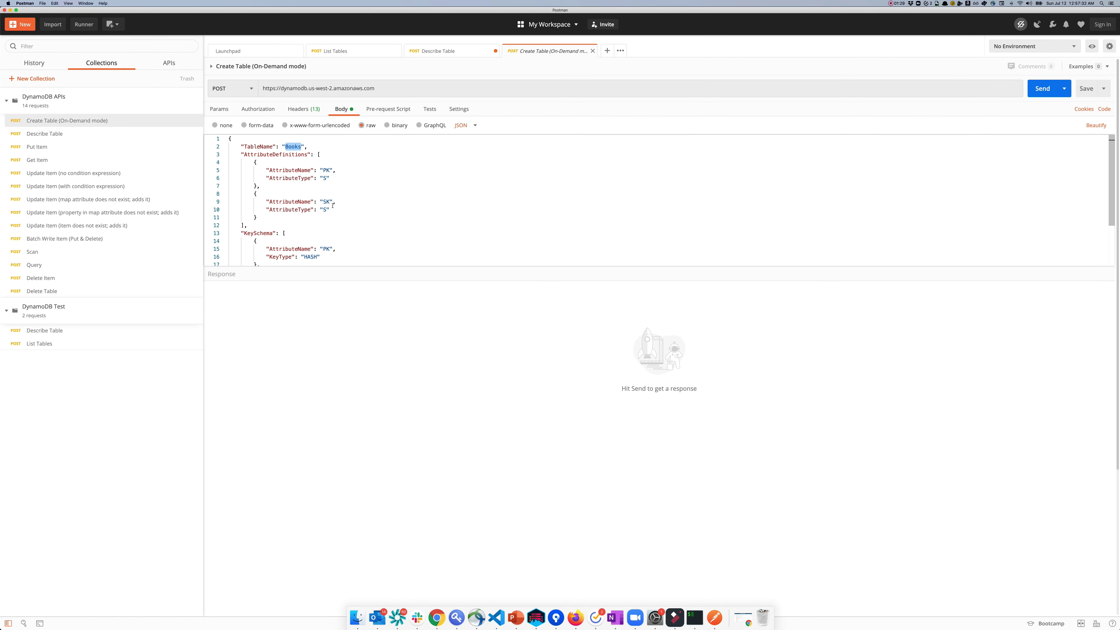
{"action": "scroll", "coordinate": [342, 210], "scroll_direction": "down", "scroll_amount": 3}
{"action": "scroll", "coordinate": [341, 210], "scroll_direction": "up", "scroll_amount": 3}
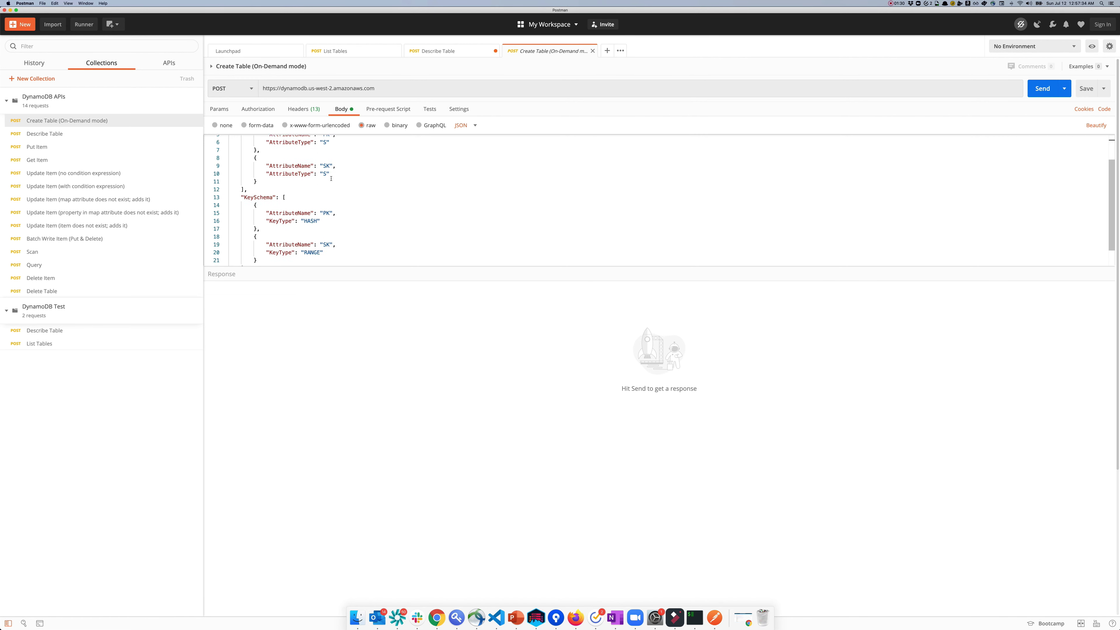
{"action": "scroll", "coordinate": [348, 209], "scroll_direction": "down", "scroll_amount": 5}
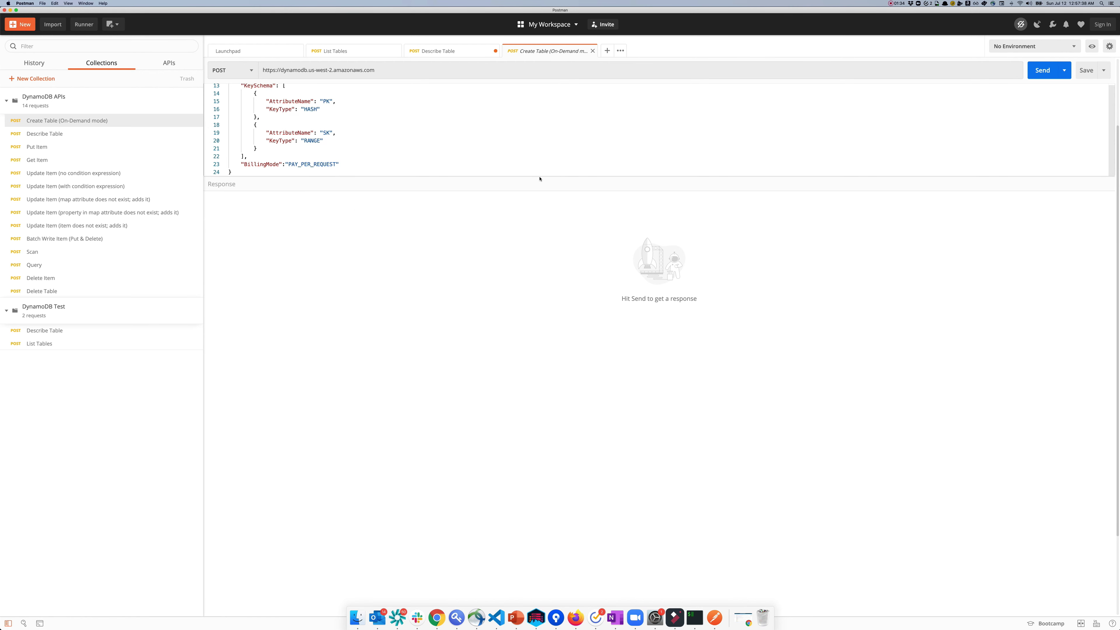
{"action": "left_click_drag", "start_coordinate": [542, 224], "coordinate": [617, 248]}
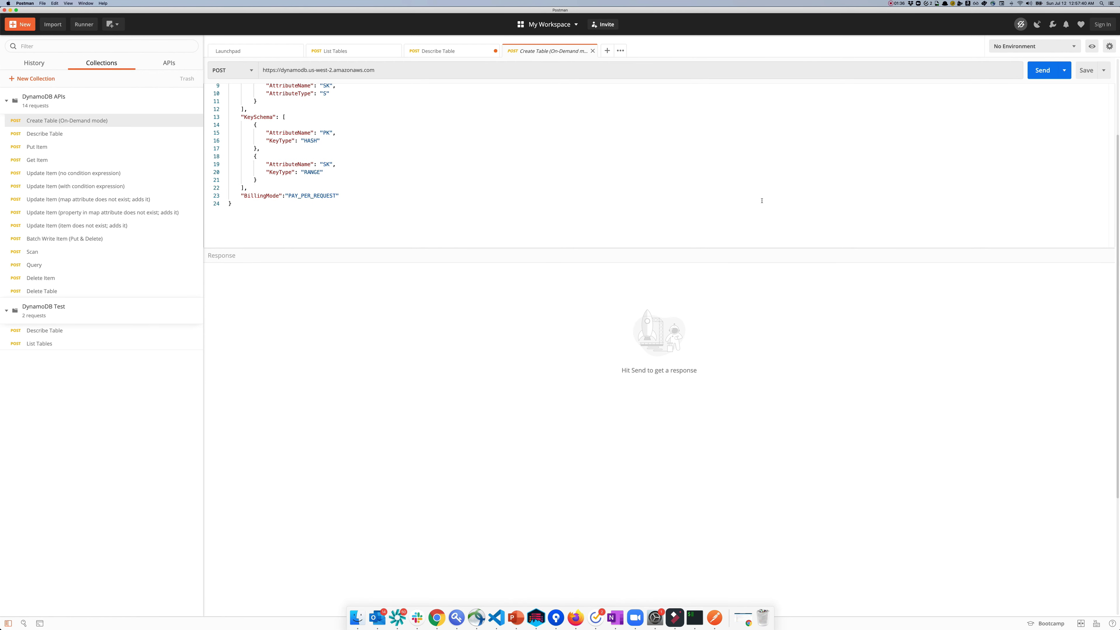
{"action": "scroll", "coordinate": [762, 200], "scroll_direction": "up", "scroll_amount": 5}
{"action": "left_click", "coordinate": [1042, 90]}
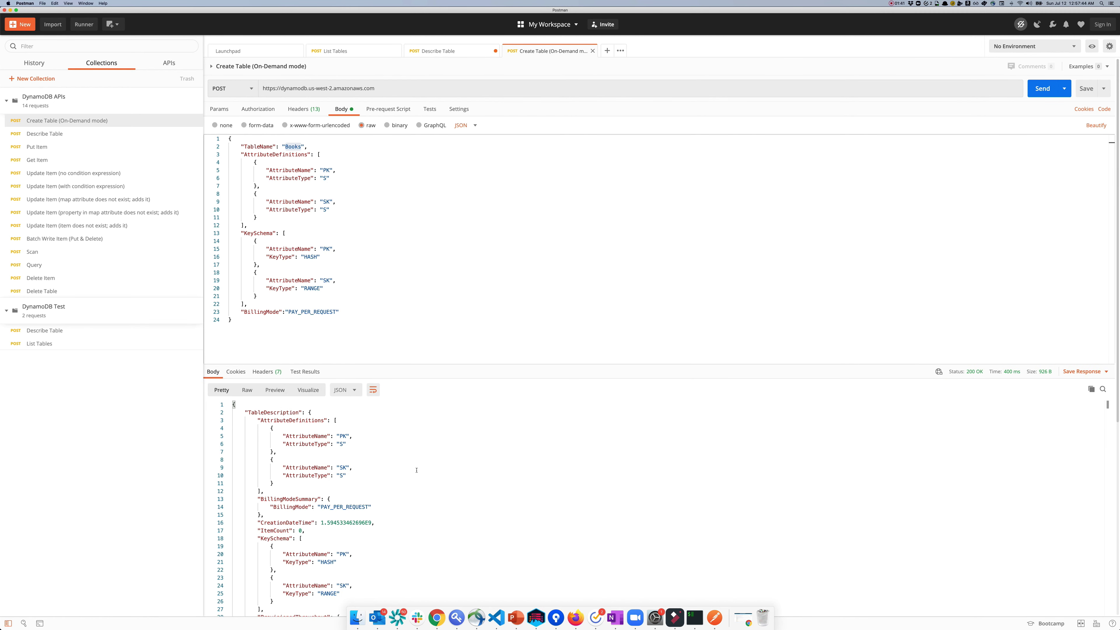
{"action": "scroll", "coordinate": [416, 470], "scroll_direction": "down", "scroll_amount": 5}
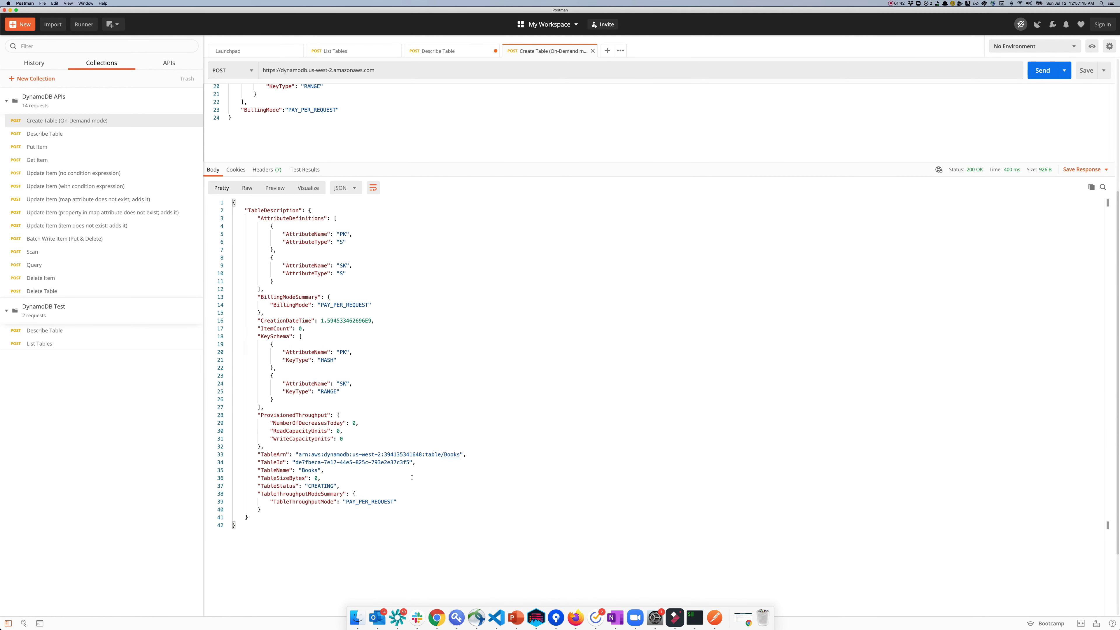
{"action": "double_click", "coordinate": [306, 470]}
Step: Describe the Books table, confirming ACTIVE status and PAY_PER_REQUEST billing, then open Put Item
{"action": "left_click", "coordinate": [119, 135]}
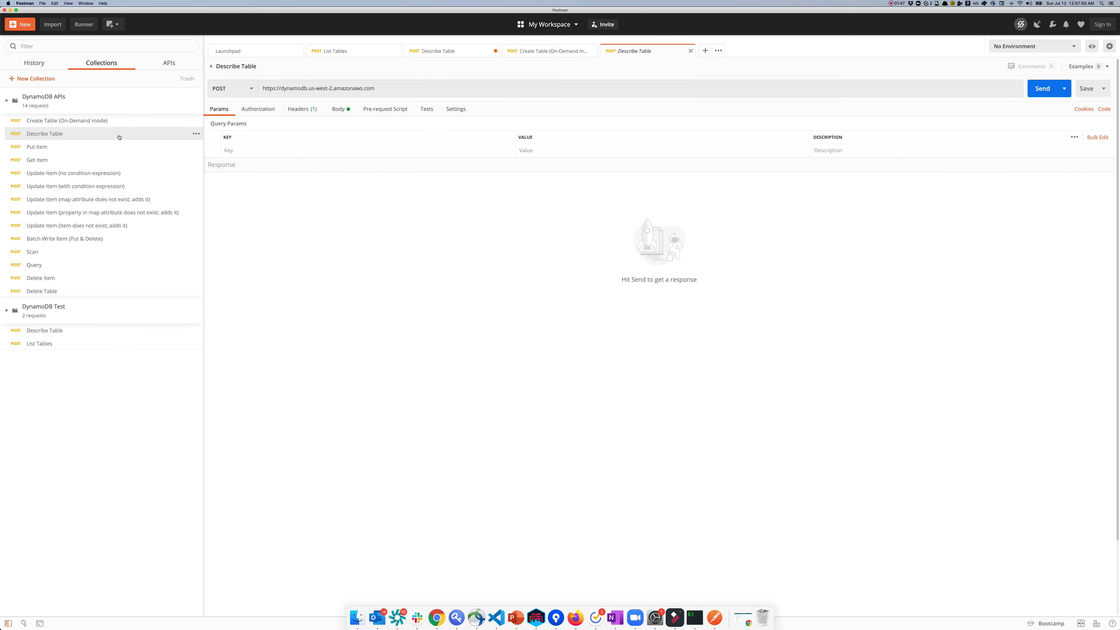
{"action": "left_click", "coordinate": [339, 109]}
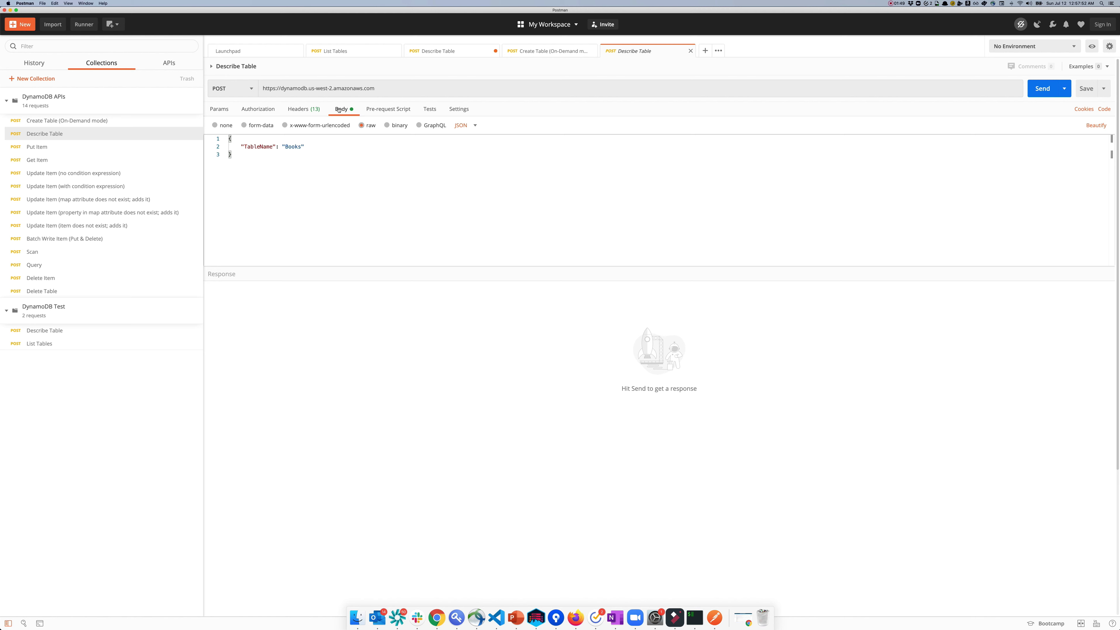
{"action": "left_click", "coordinate": [303, 109]}
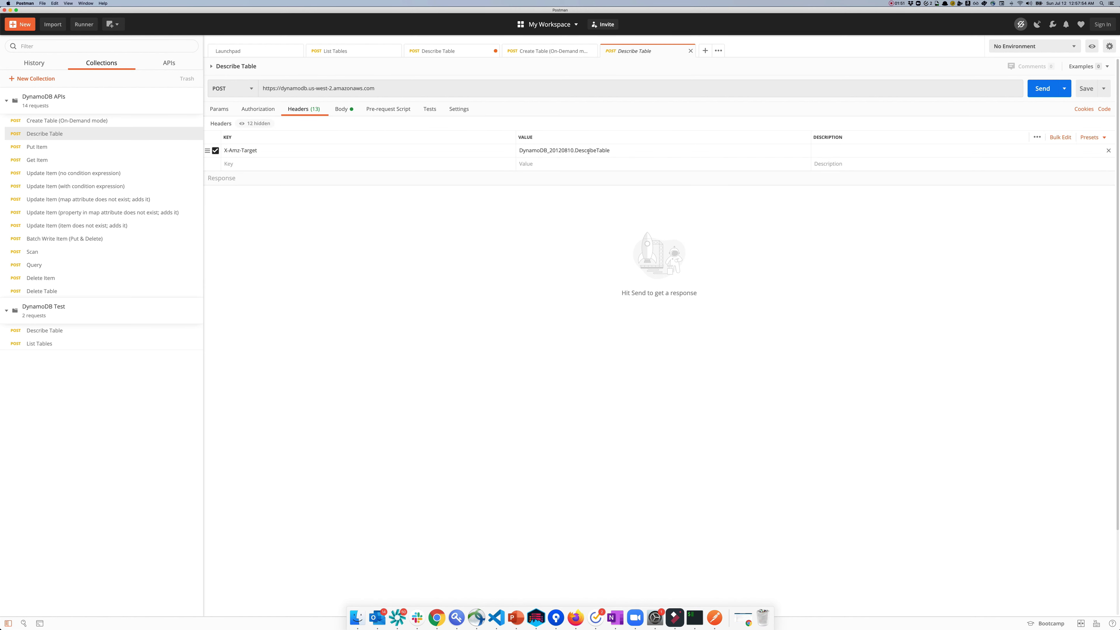
{"action": "left_click", "coordinate": [344, 109]}
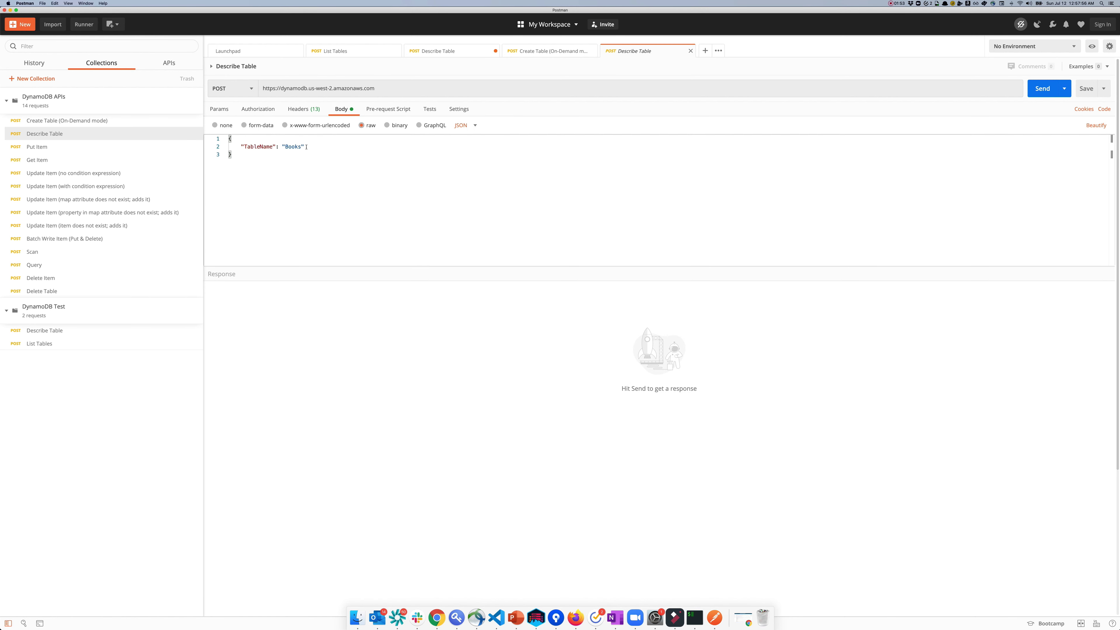
{"action": "left_click", "coordinate": [1041, 95]}
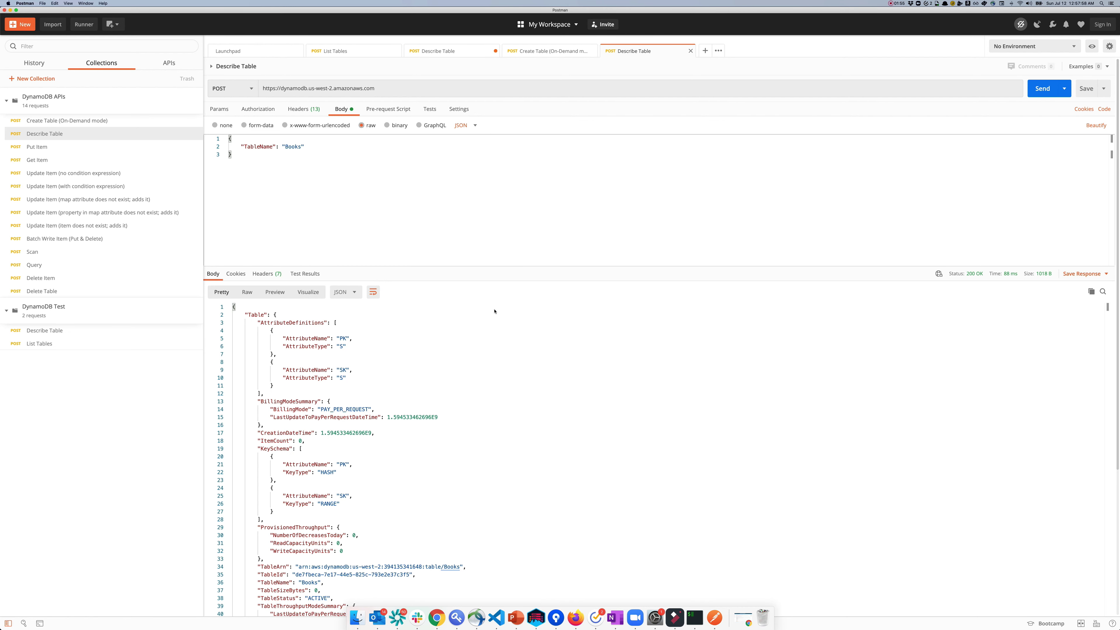
{"action": "scroll", "coordinate": [470, 408], "scroll_direction": "down", "scroll_amount": 5}
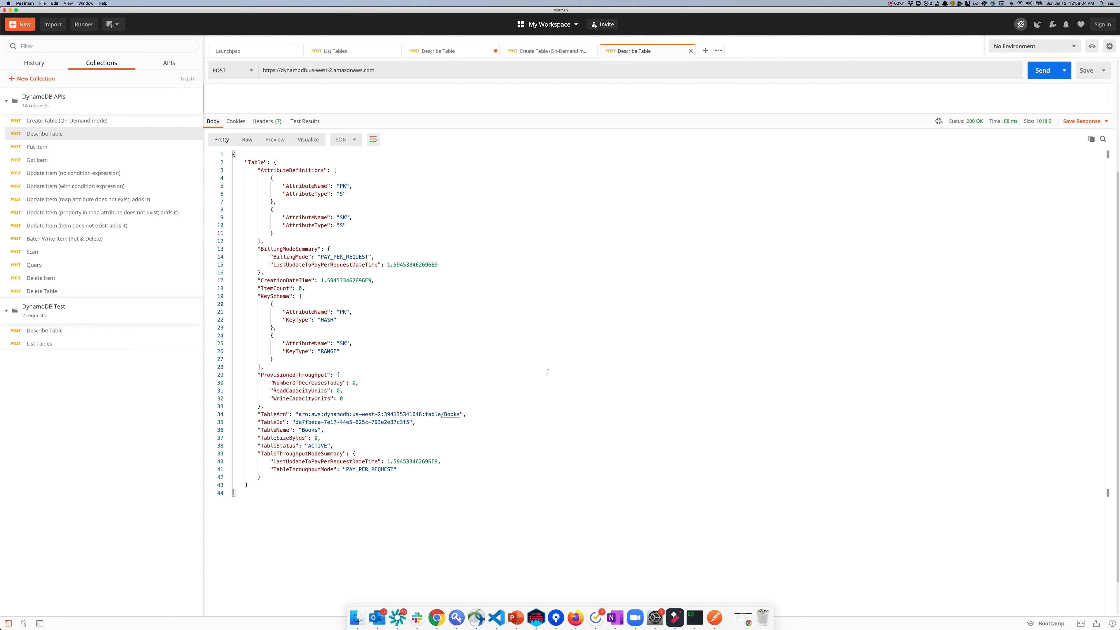
{"action": "double_click", "coordinate": [338, 256]}
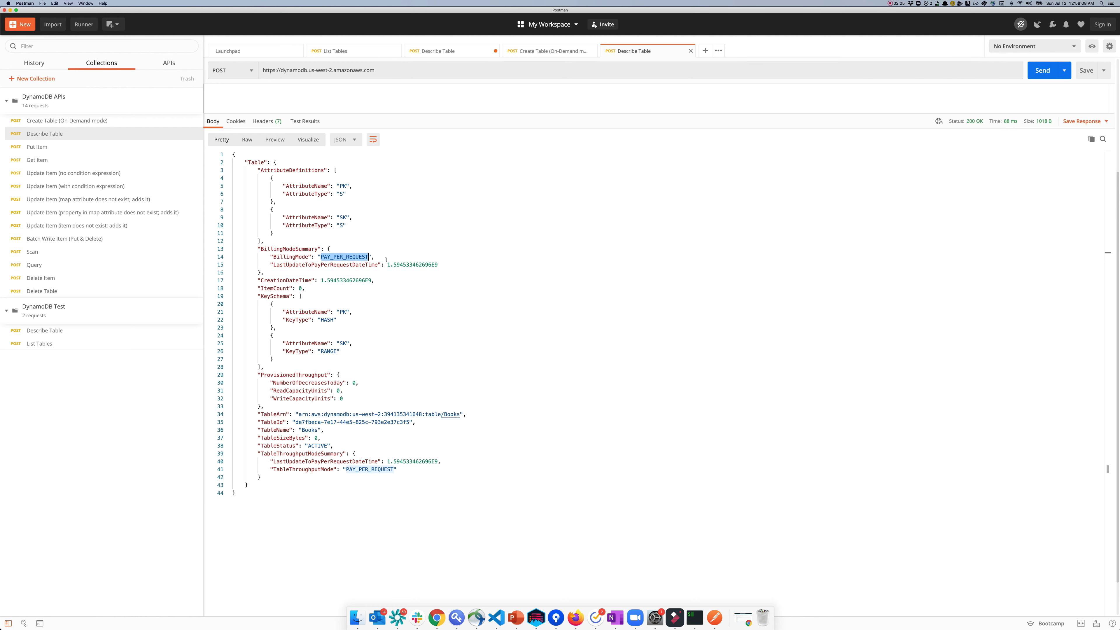
{"action": "left_click", "coordinate": [75, 149]}
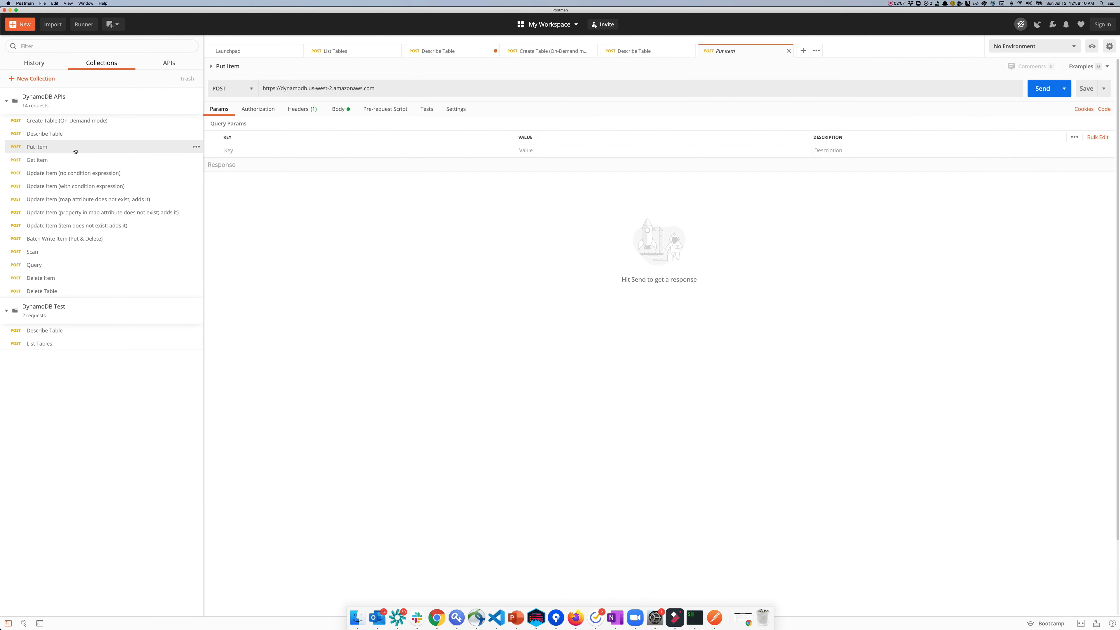
Step: Put the A Tale of Two Cities item into Books (200 OK), then open Get Item
{"action": "left_click", "coordinate": [342, 109]}
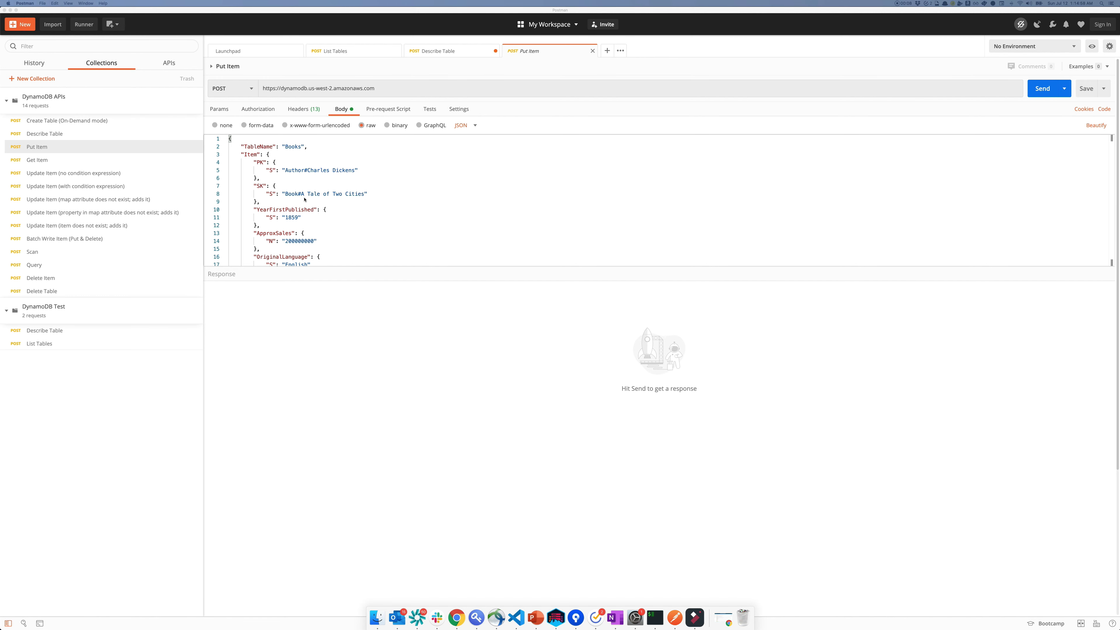
{"action": "scroll", "coordinate": [323, 226], "scroll_direction": "down", "scroll_amount": 3}
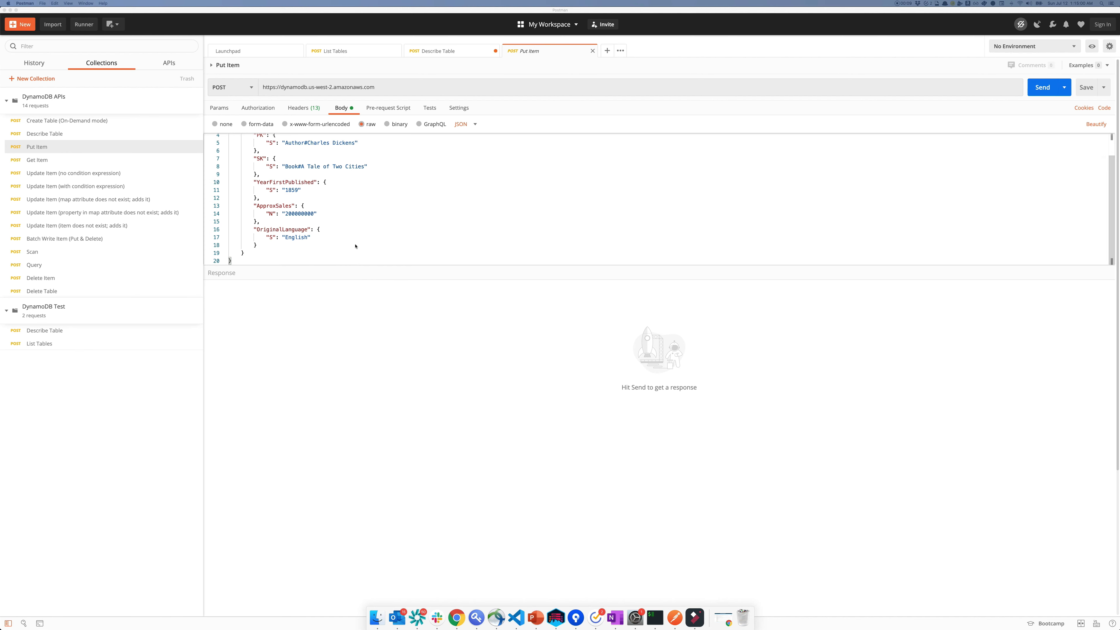
{"action": "left_click", "coordinate": [435, 266]}
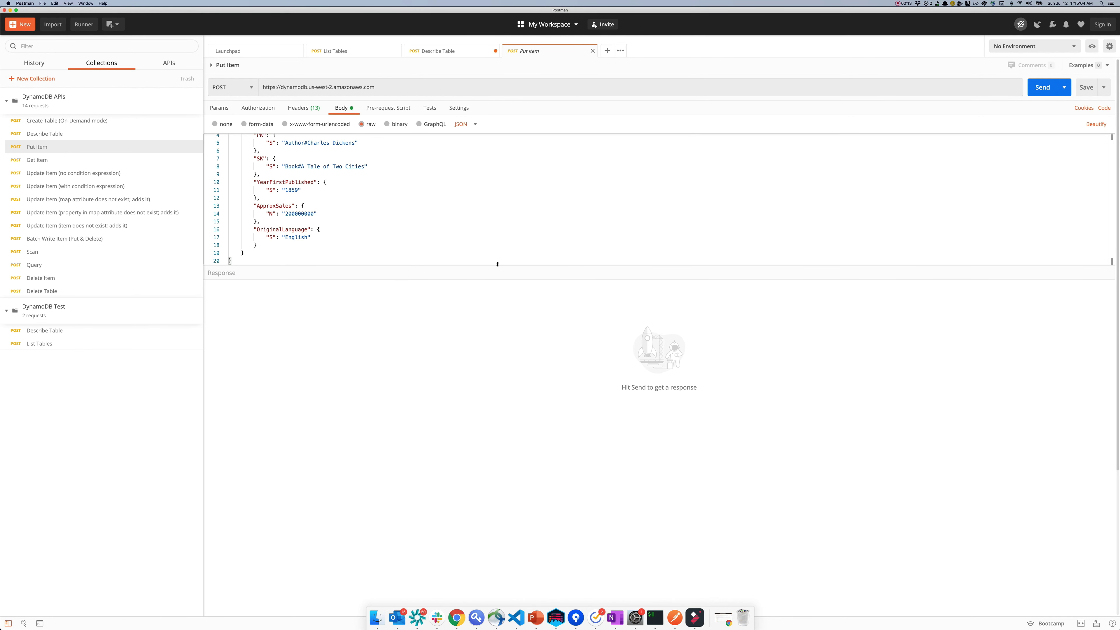
{"action": "left_click_drag", "start_coordinate": [496, 275], "coordinate": [458, 318]}
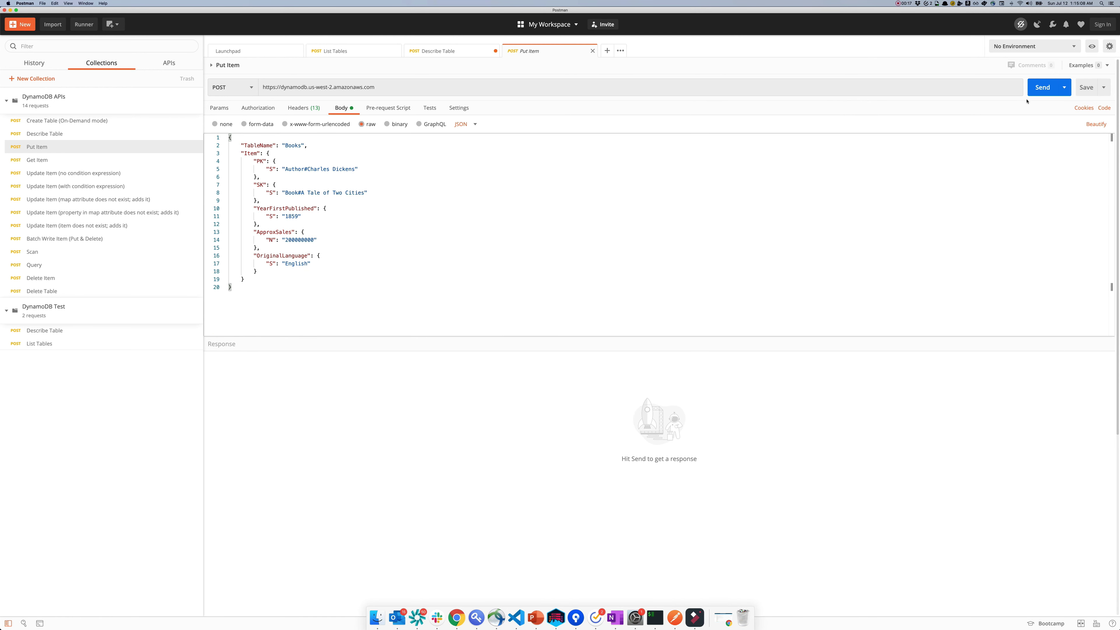
{"action": "left_click", "coordinate": [1041, 87]}
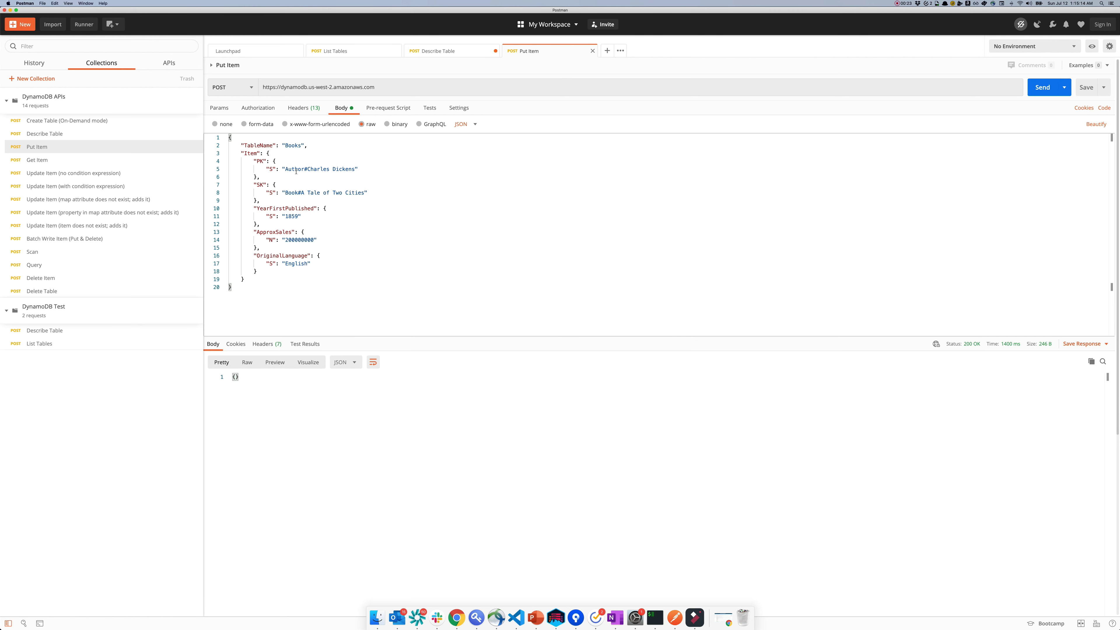
{"action": "left_click", "coordinate": [47, 160]}
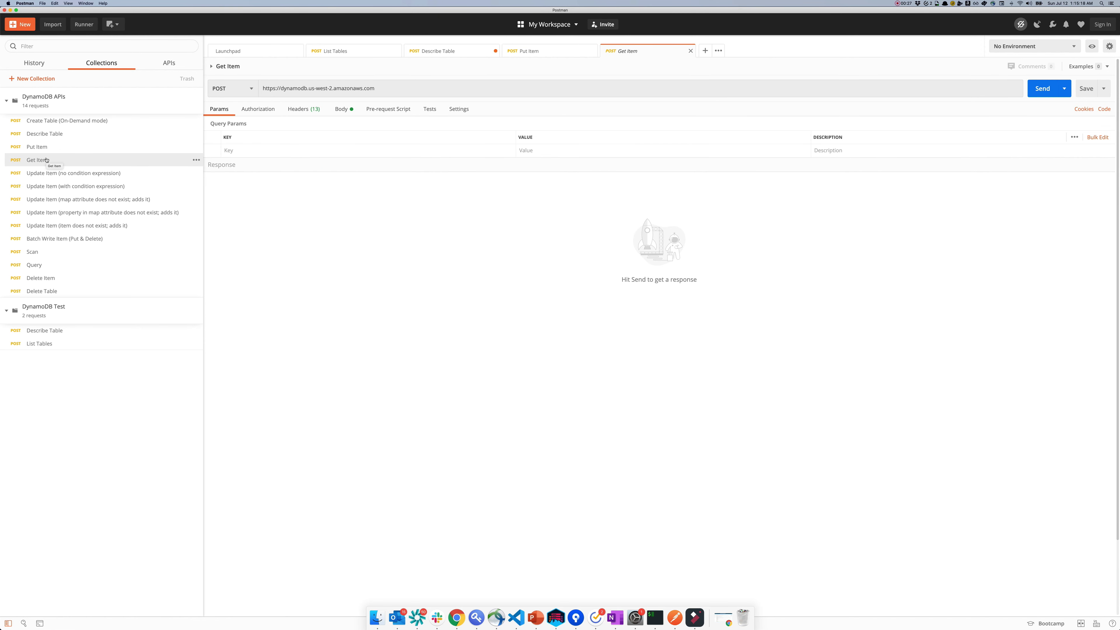
Step: Send the Get Item request as-is, looking up The Catcher in the Rye
{"action": "left_click", "coordinate": [341, 109]}
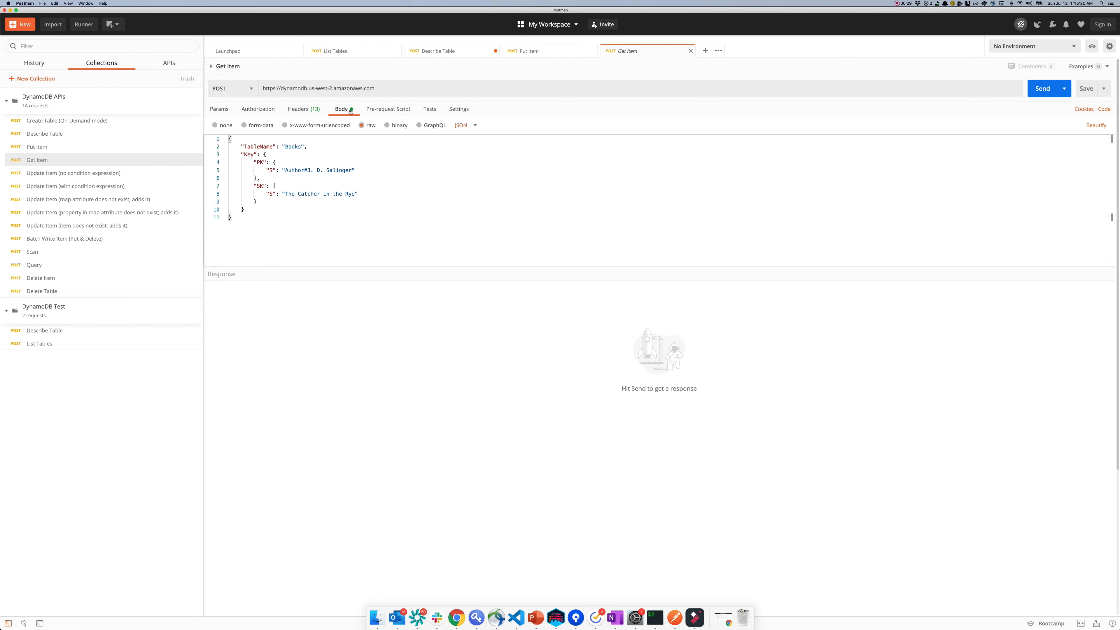
{"action": "left_click", "coordinate": [297, 110]}
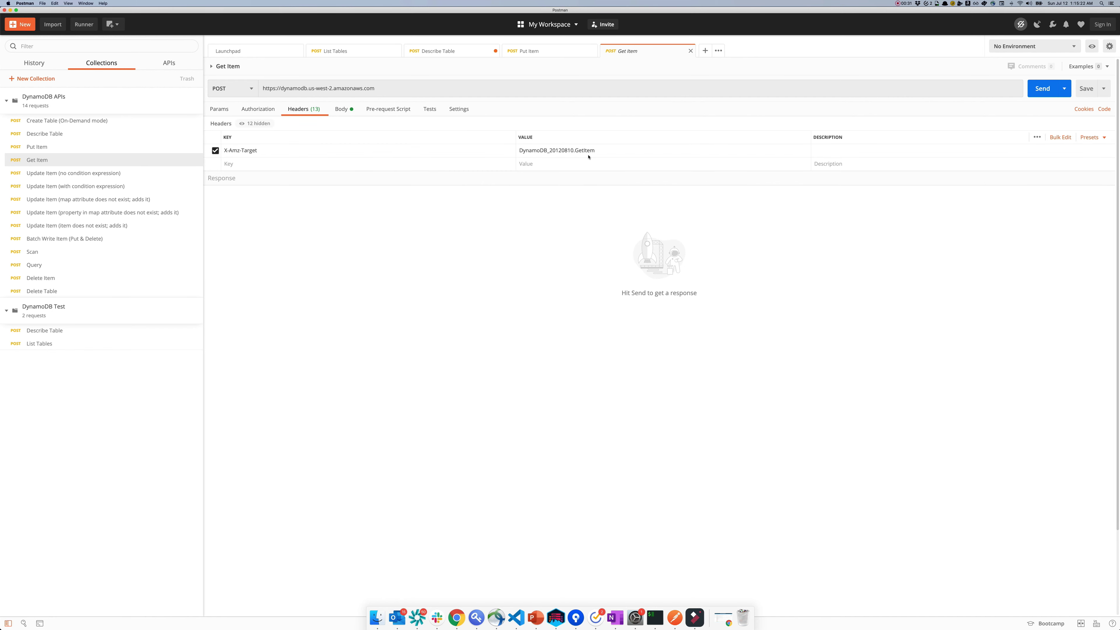
{"action": "left_click", "coordinate": [341, 109]}
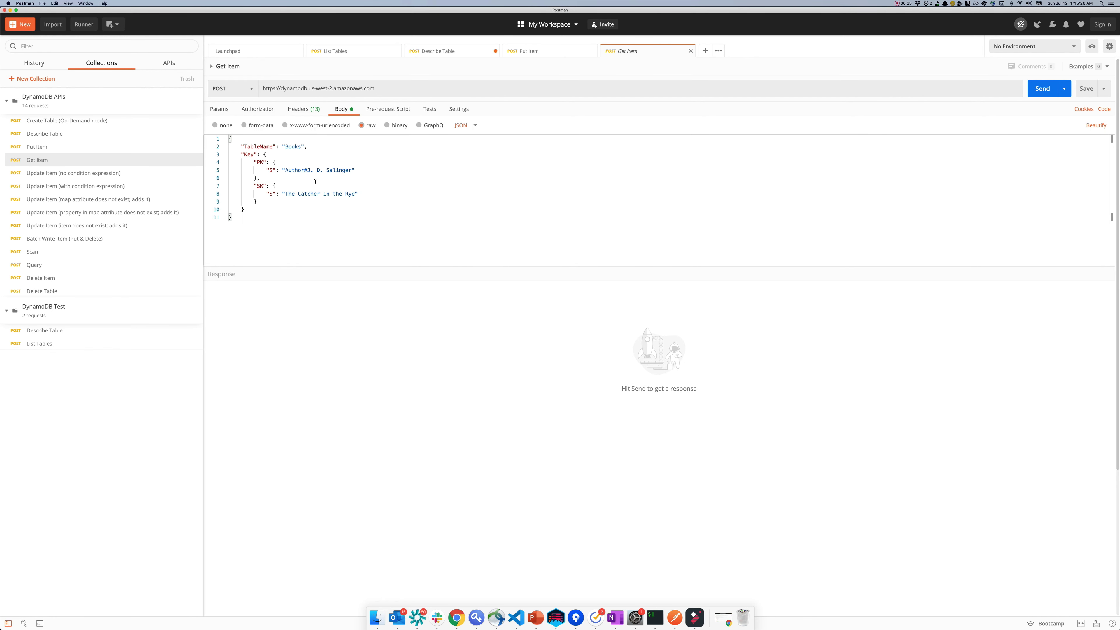
{"action": "left_click", "coordinate": [1041, 95]}
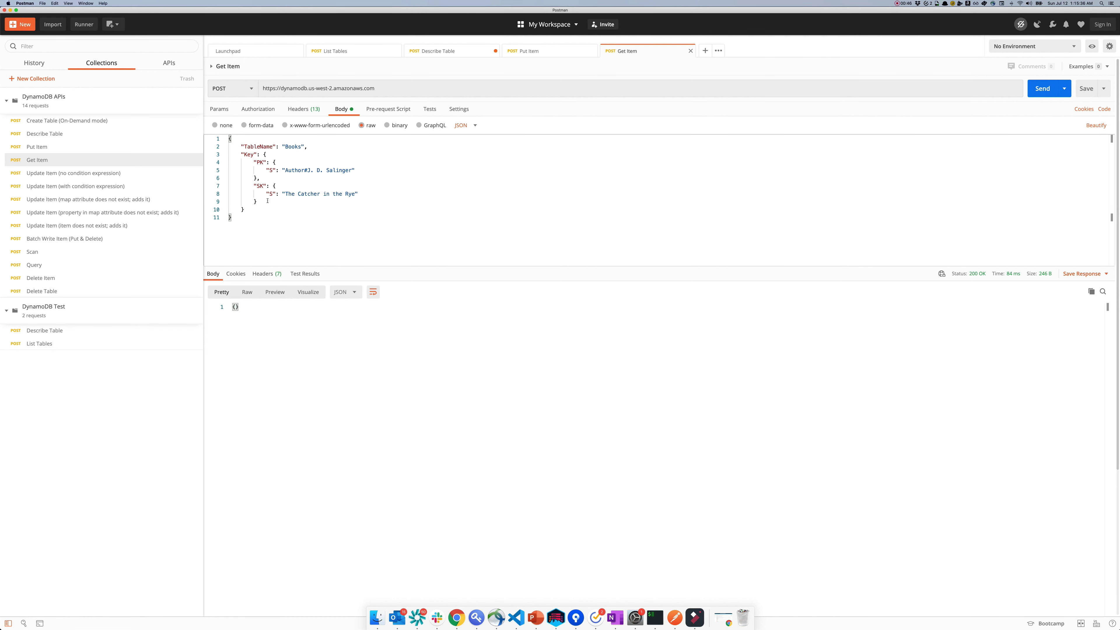
Step: Swap the Get Item key for A Tale of Two Cities' PK/SK from Put Item and resend
{"action": "left_click", "coordinate": [173, 147]}
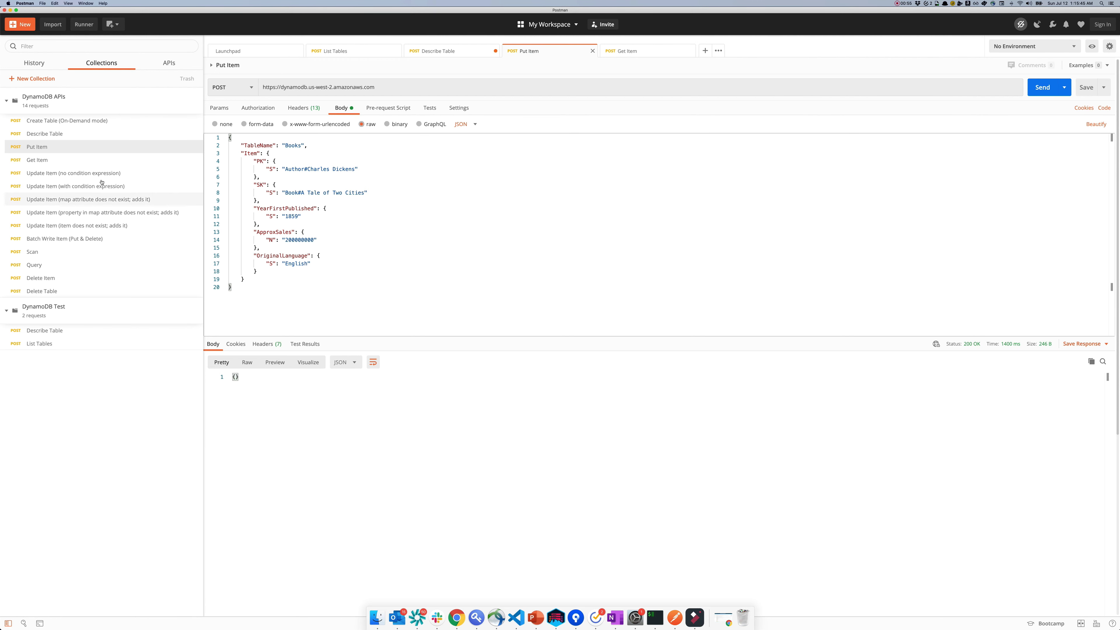
{"action": "left_click", "coordinate": [194, 160]}
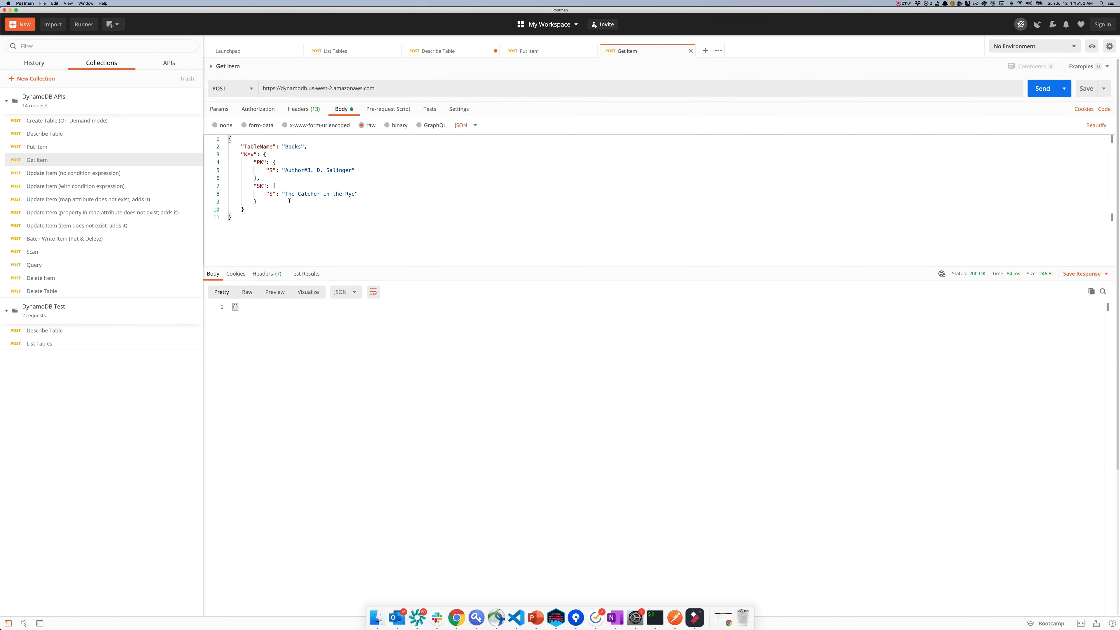
{"action": "left_click", "coordinate": [49, 151]}
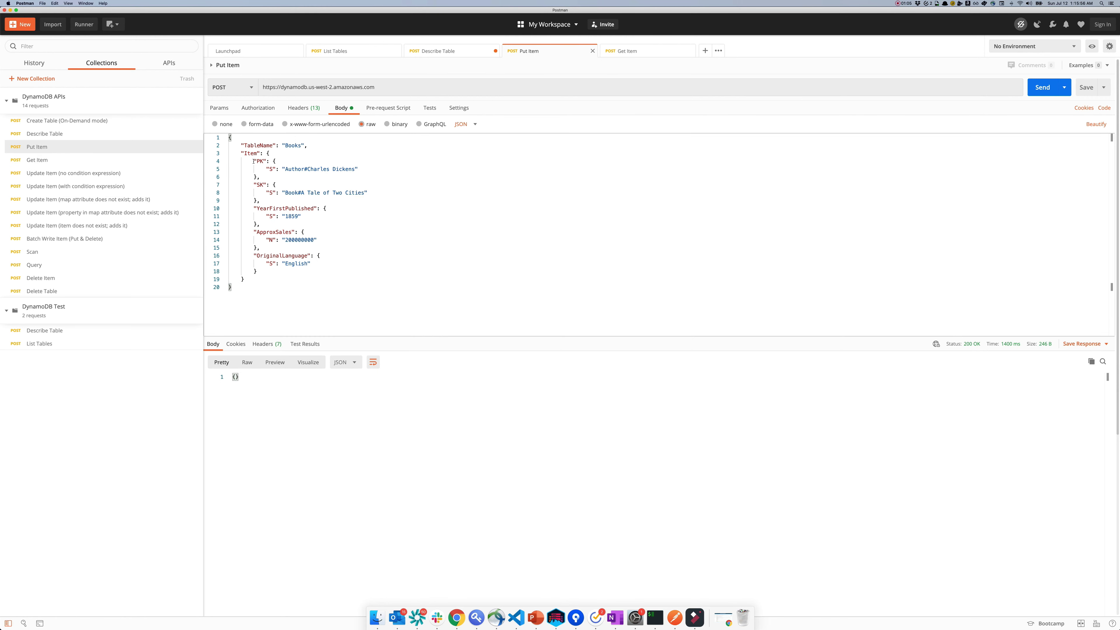
{"action": "left_click_drag", "start_coordinate": [253, 160], "coordinate": [258, 201]}
{"action": "key", "text": "super+c"}
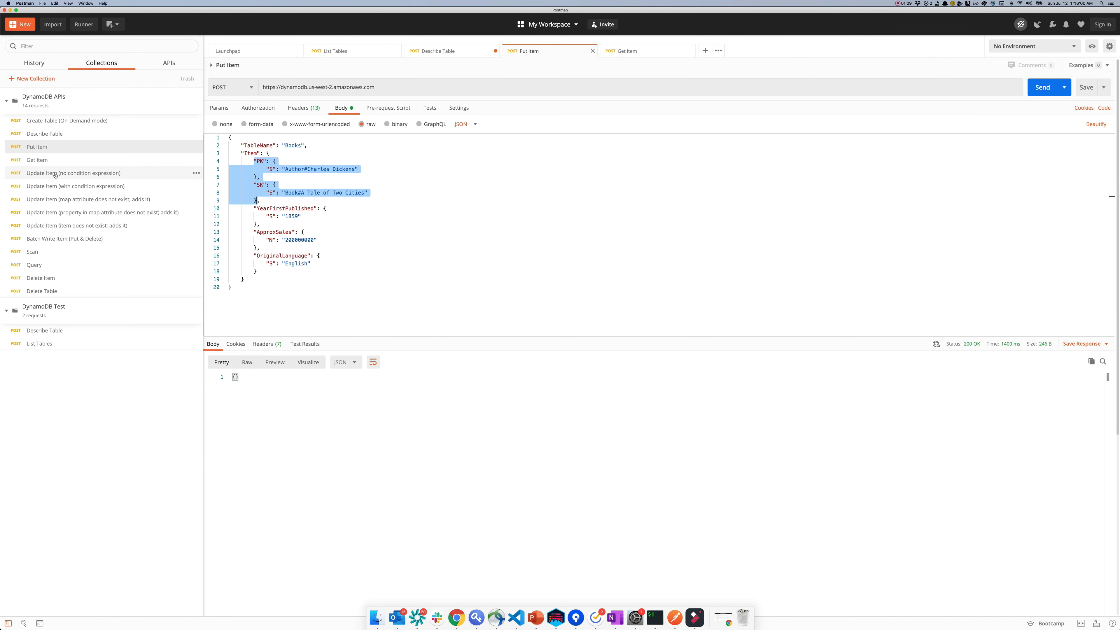
{"action": "key", "text": "ctrl+Tab"}
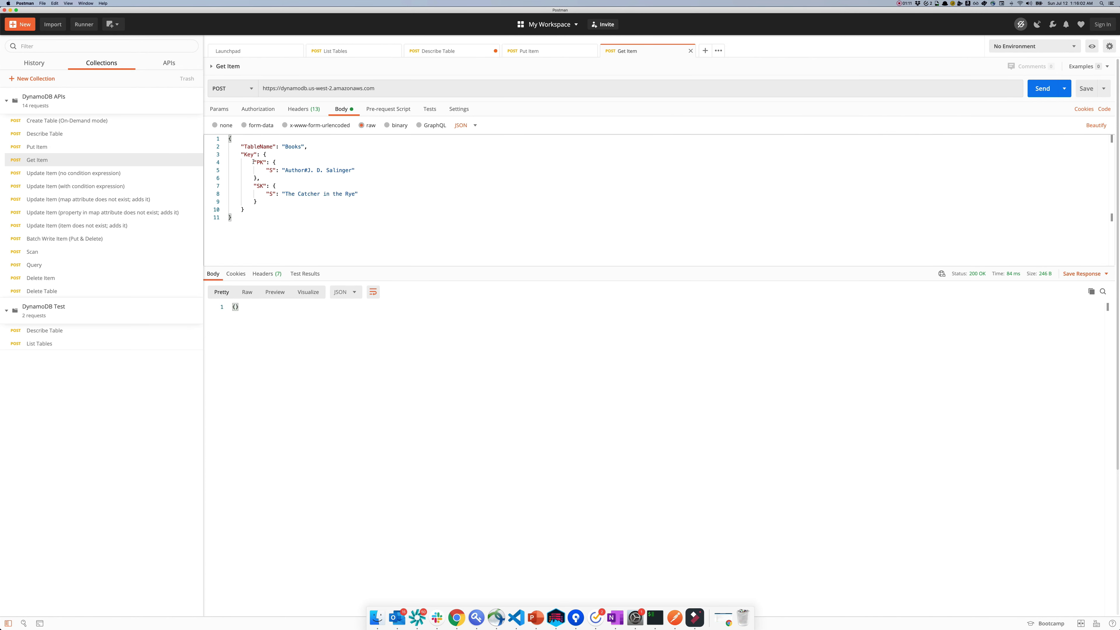
{"action": "left_click_drag", "start_coordinate": [253, 162], "coordinate": [260, 201]}
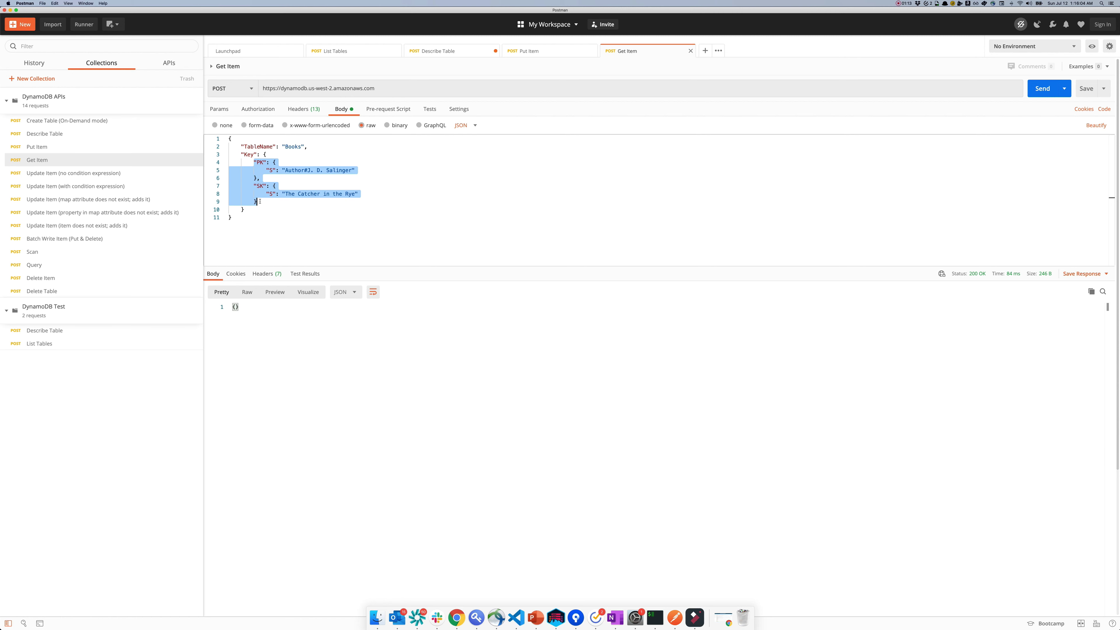
{"action": "key", "text": "super+v"}
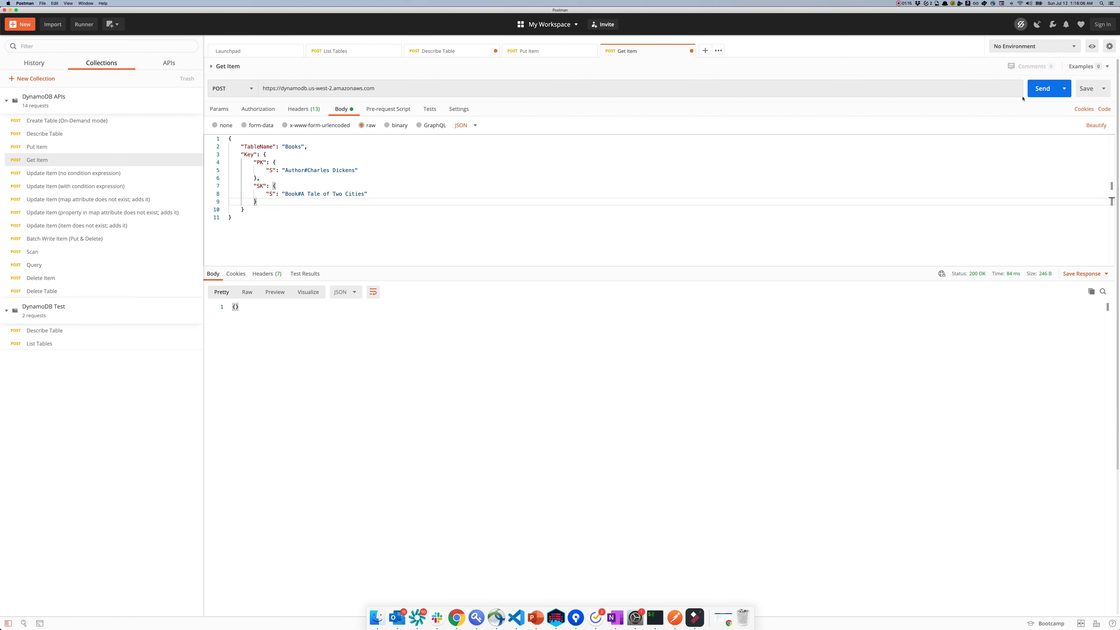
{"action": "left_click", "coordinate": [1038, 90]}
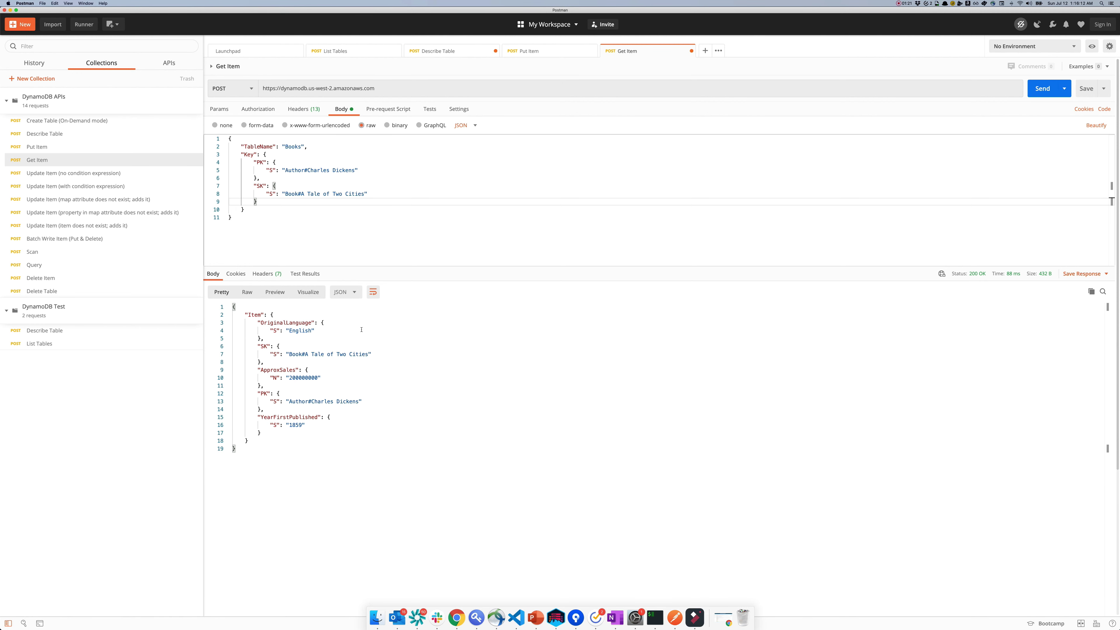
Step: Browse the Update Item variants, Batch Write Item, Scan and Query requests in the sidebar
{"action": "left_click", "coordinate": [46, 175]}
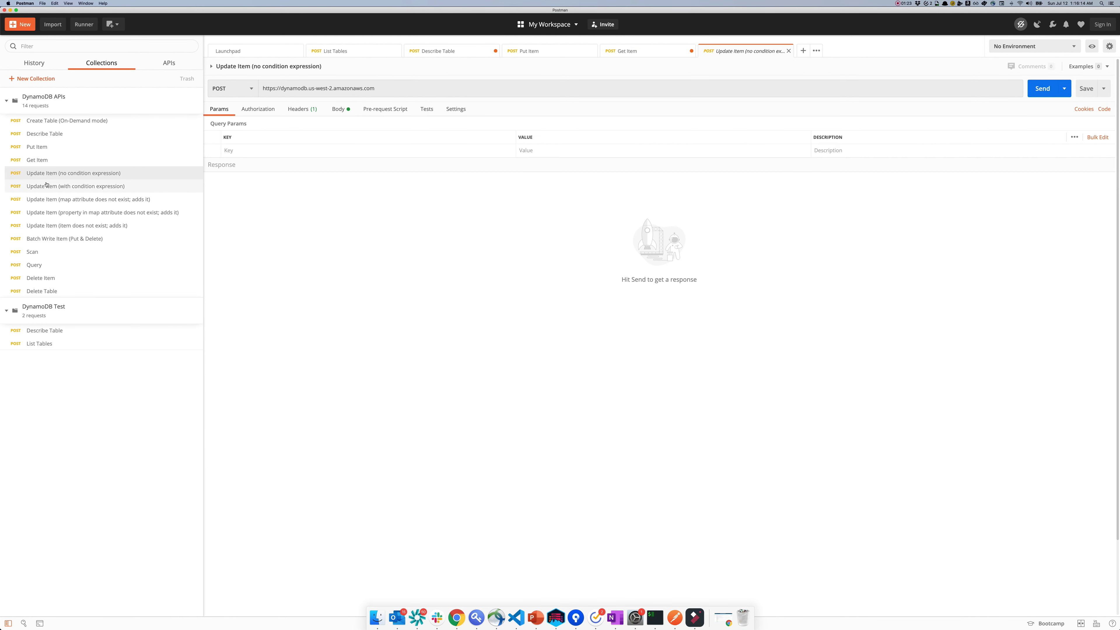
{"action": "left_click", "coordinate": [49, 199]}
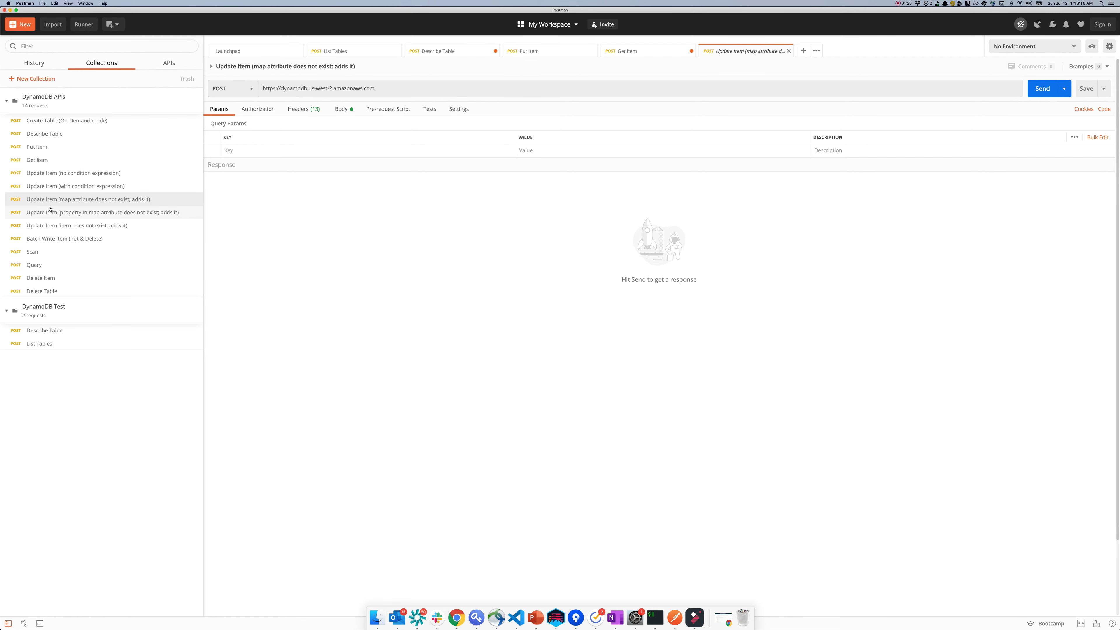
{"action": "left_click", "coordinate": [52, 213]}
{"action": "left_click", "coordinate": [55, 225]}
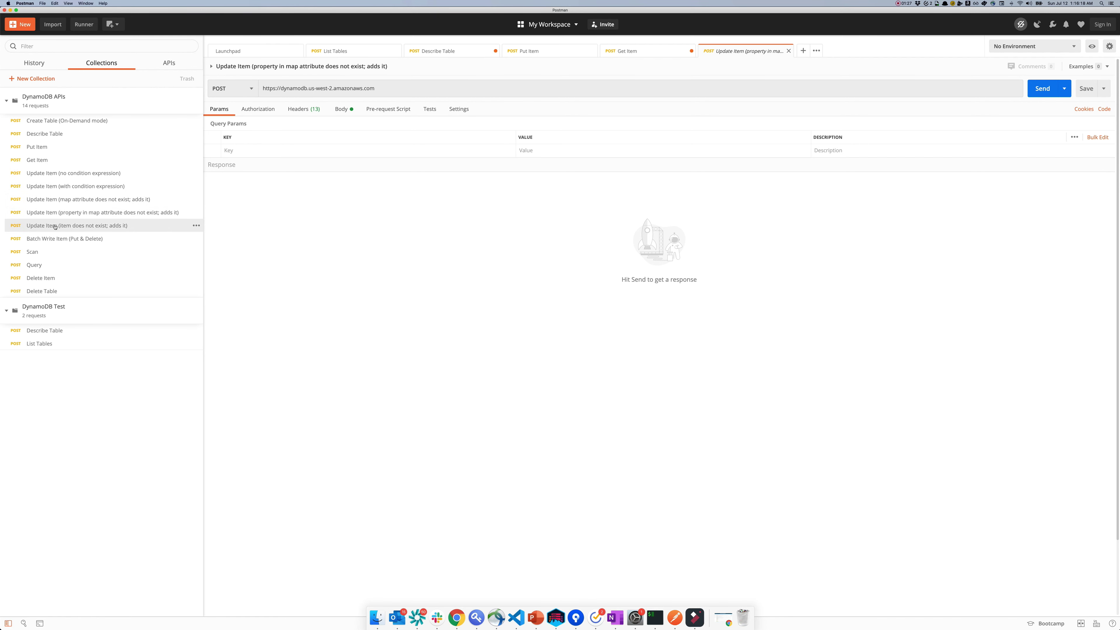
{"action": "left_click", "coordinate": [55, 241]}
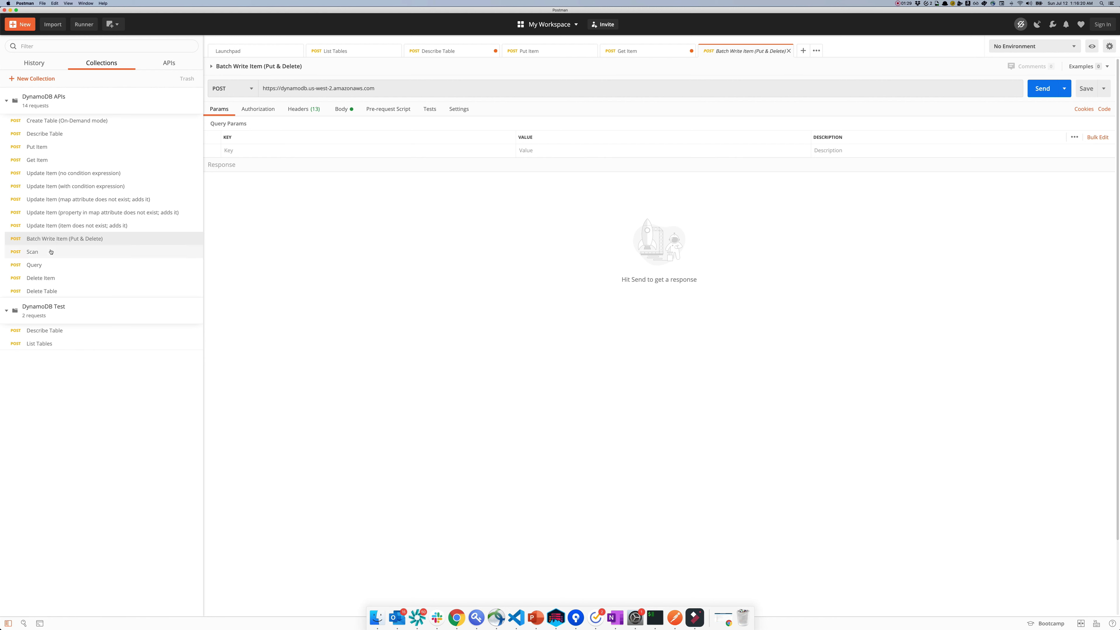
{"action": "left_click", "coordinate": [51, 252]}
{"action": "left_click", "coordinate": [50, 261]}
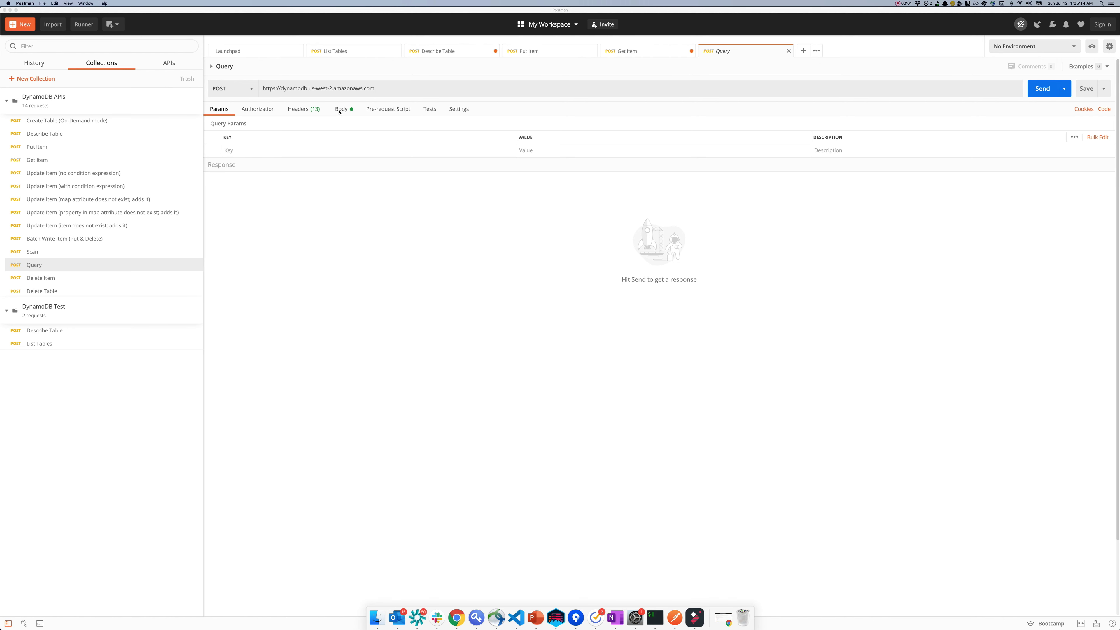
Step: Run the Query on Dickens, returning A Tale of Two Cities, then open Batch Write Item (Put & Delete)
{"action": "left_click", "coordinate": [343, 110]}
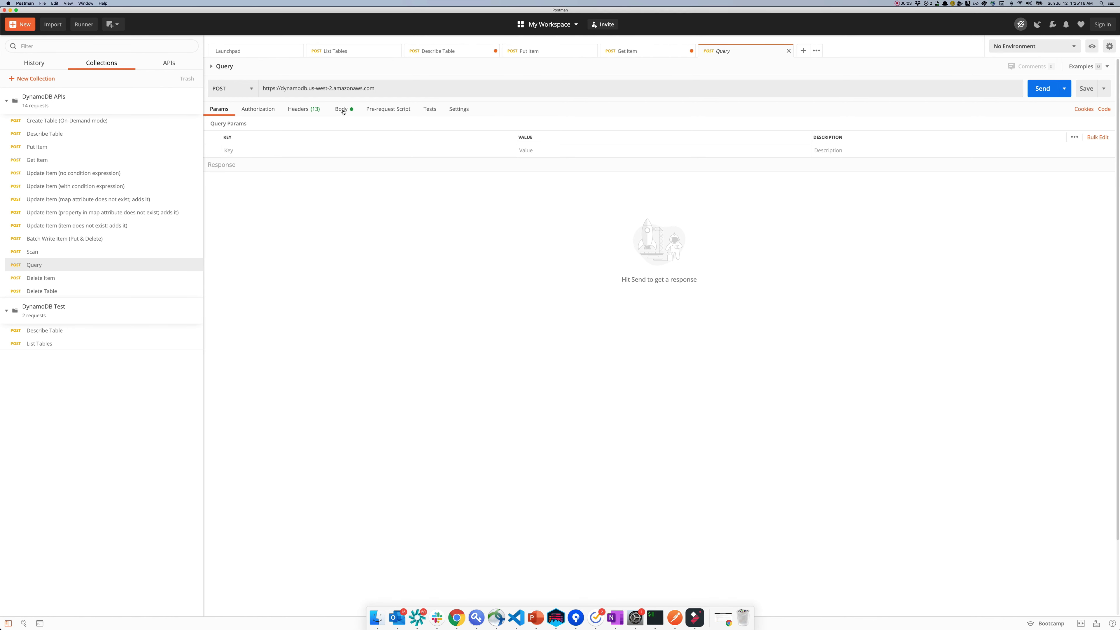
{"action": "left_click", "coordinate": [341, 109]}
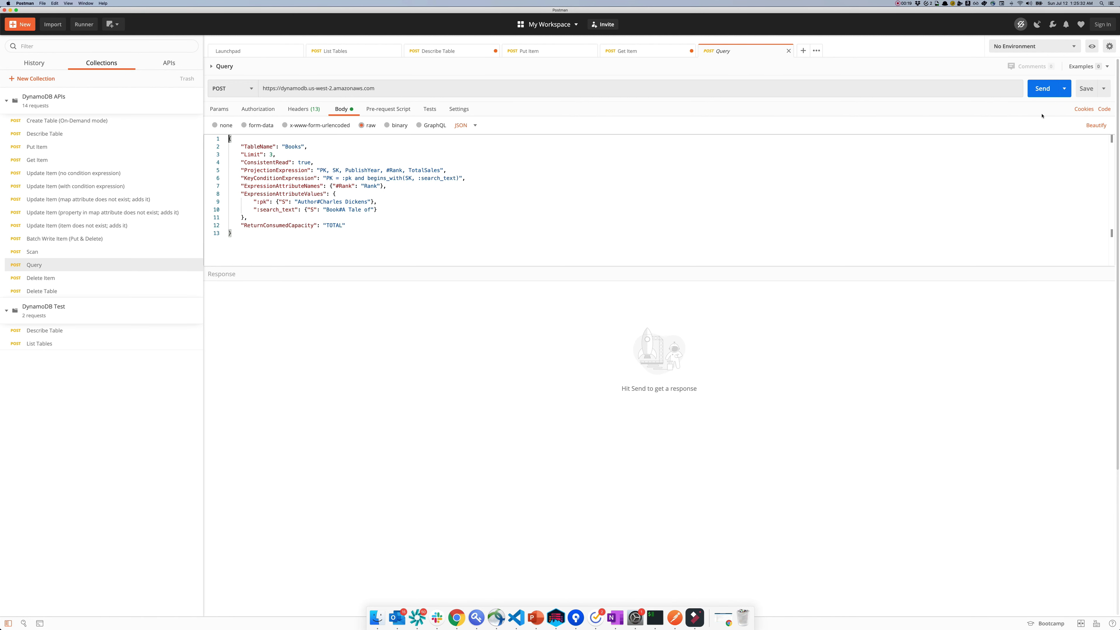
{"action": "left_click", "coordinate": [1042, 89]}
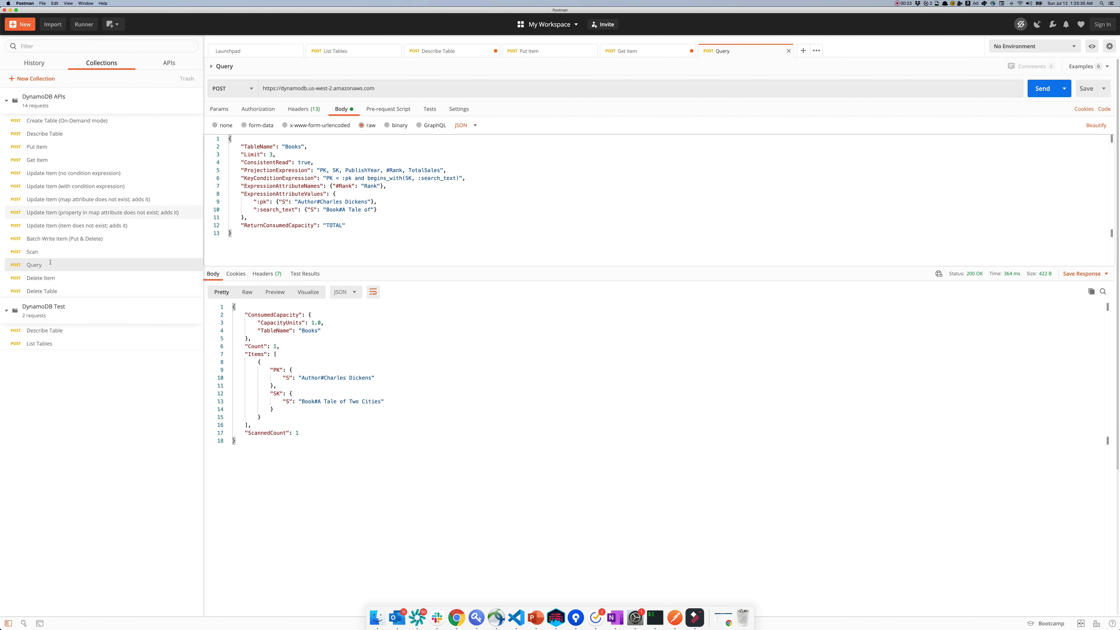
{"action": "left_click", "coordinate": [61, 243]}
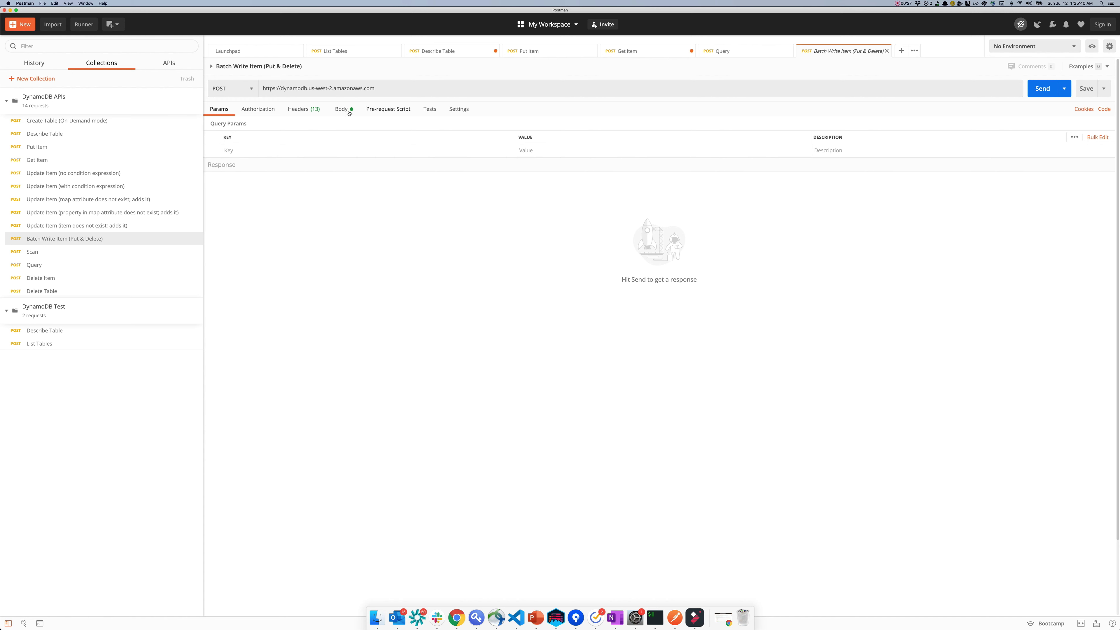
Step: Send the batch write putting Orwell and Rowling books and deleting A Tale of Two Cities, with empty UnprocessedItems
{"action": "left_click", "coordinate": [341, 108]}
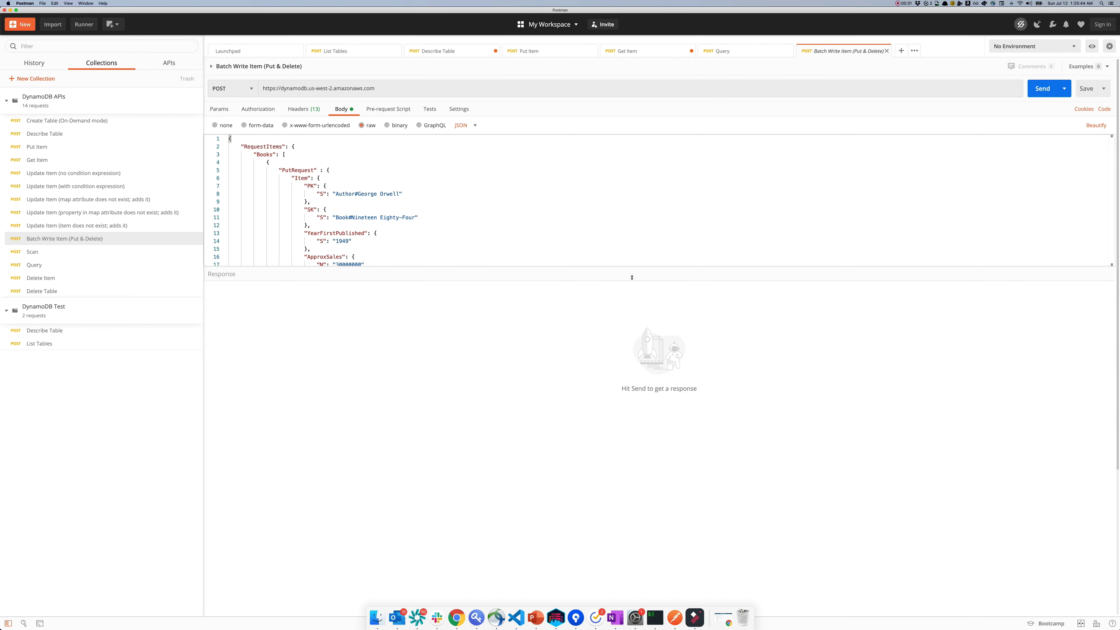
{"action": "left_click_drag", "start_coordinate": [632, 277], "coordinate": [630, 520]}
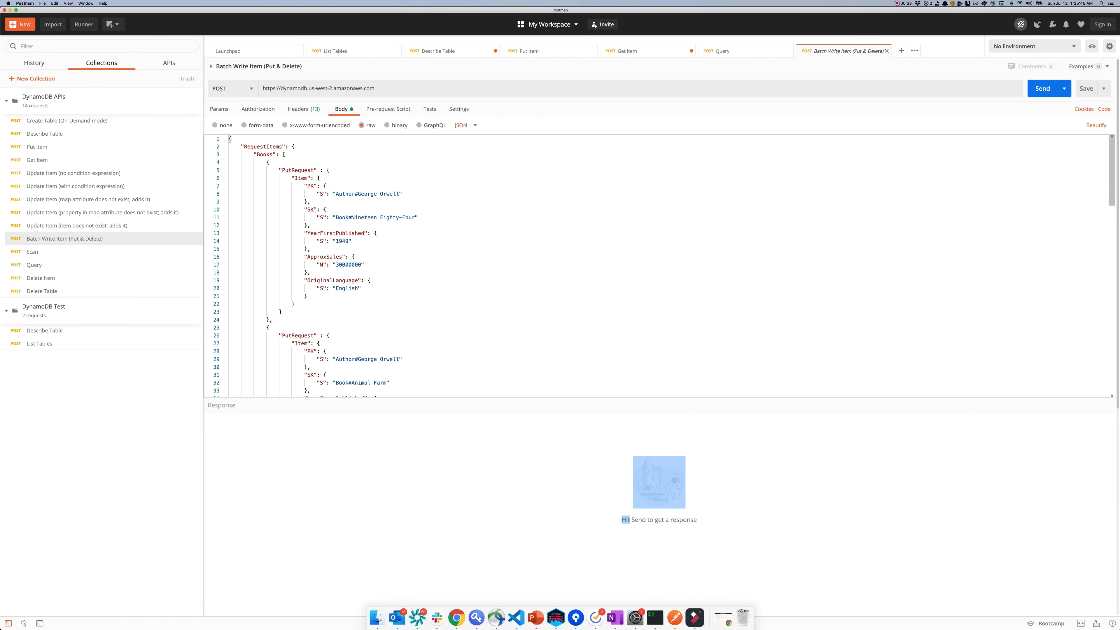
{"action": "scroll", "coordinate": [326, 229], "scroll_direction": "down", "scroll_amount": 10}
{"action": "scroll", "coordinate": [307, 207], "scroll_direction": "down", "scroll_amount": 5}
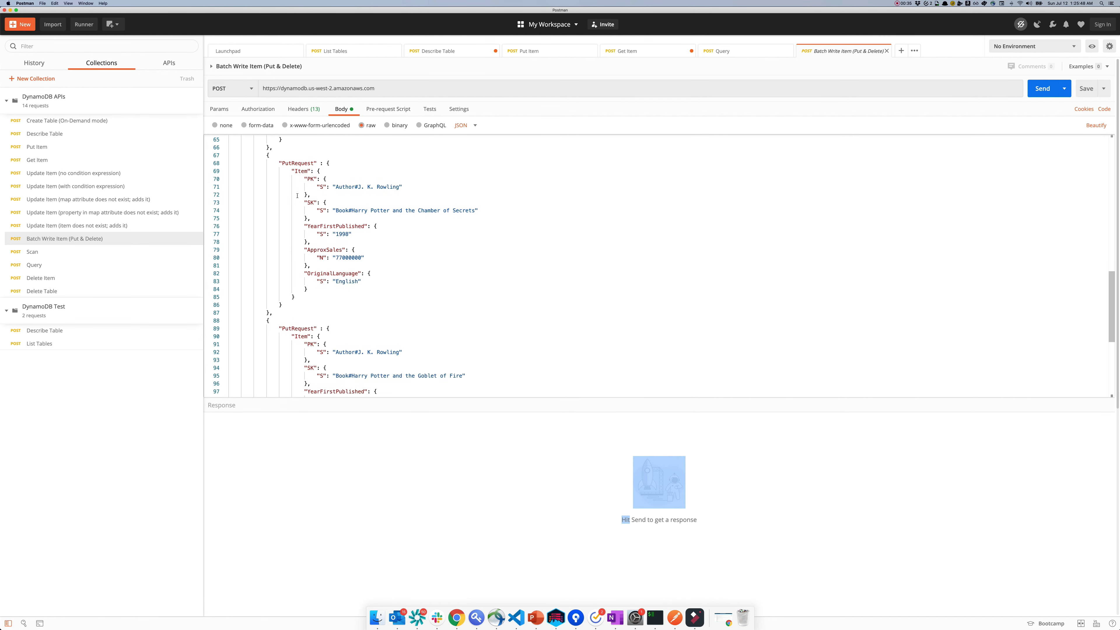
{"action": "scroll", "coordinate": [304, 255], "scroll_direction": "down", "scroll_amount": 6}
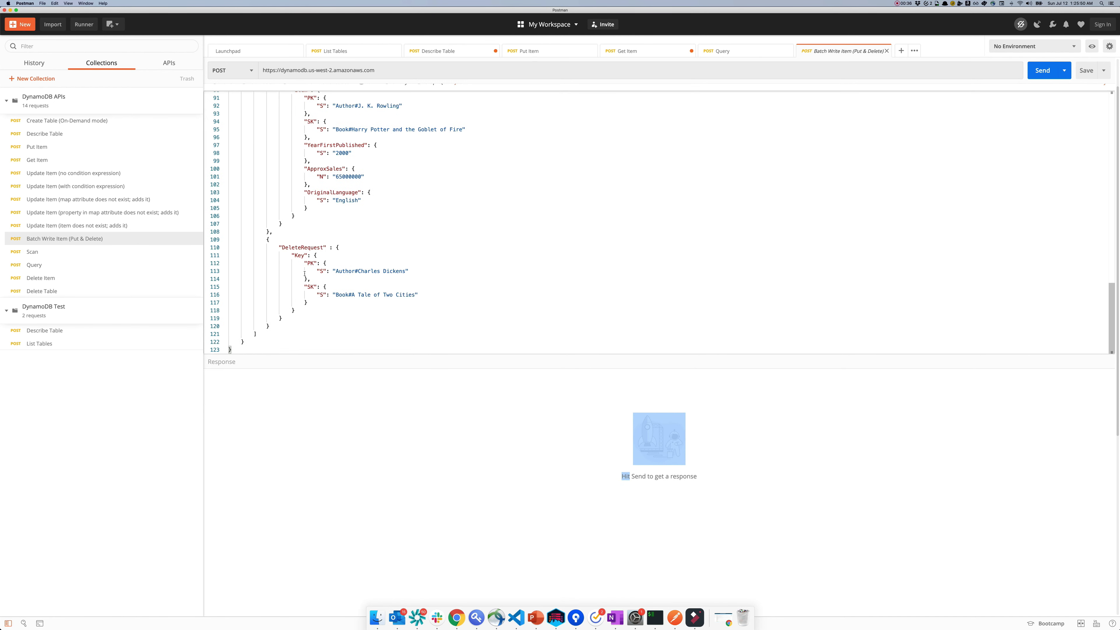
{"action": "left_click", "coordinate": [1041, 71]}
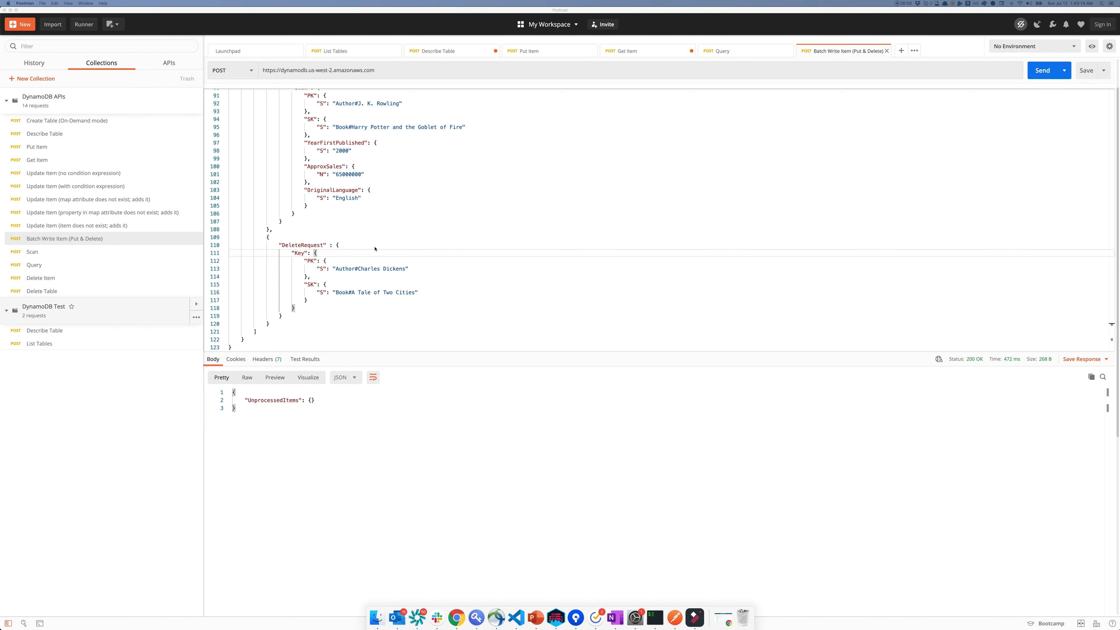
{"action": "scroll", "coordinate": [307, 245], "scroll_direction": "up", "scroll_amount": 10}
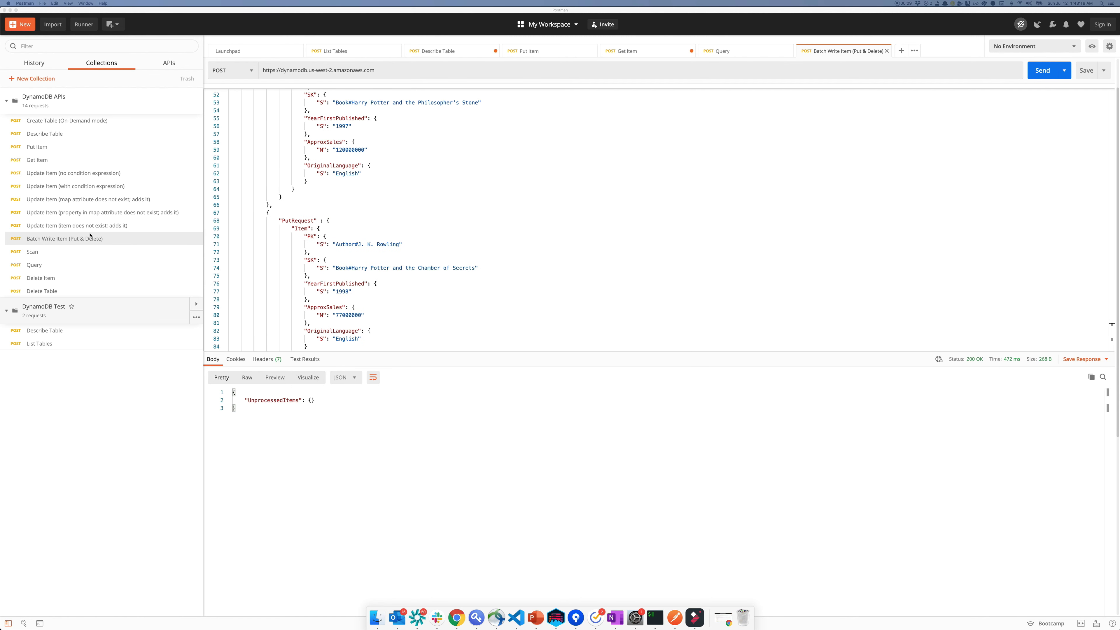
Step: Scan Books, returning ScannedCount 5: three Harry Potter books, Animal Farm and Nineteen Eighty-Four
{"action": "left_click", "coordinate": [33, 252]}
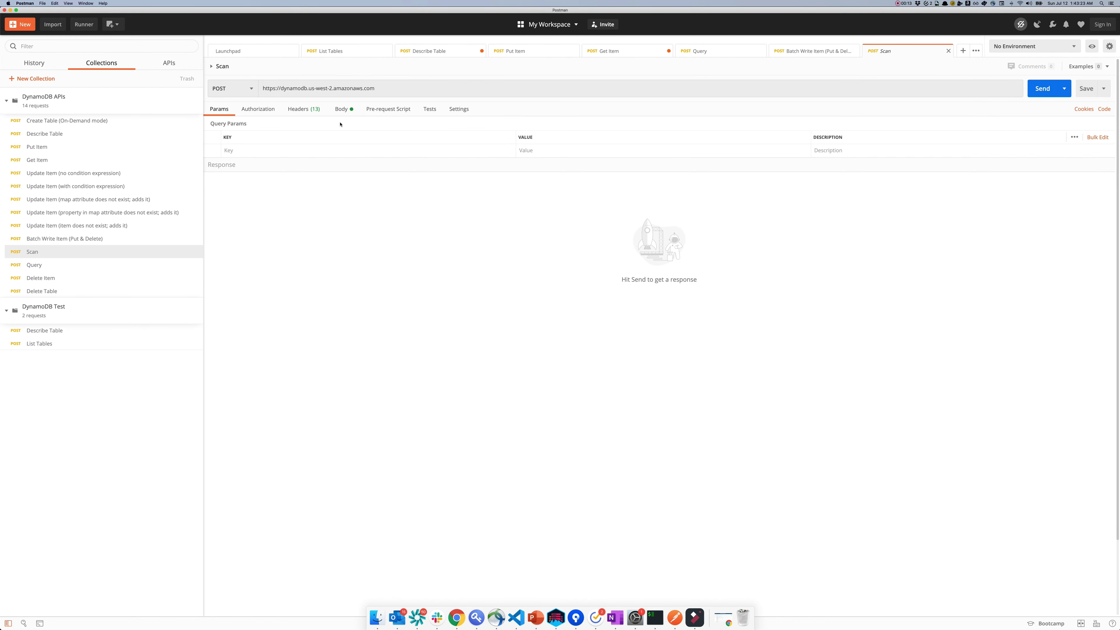
{"action": "left_click", "coordinate": [324, 111]}
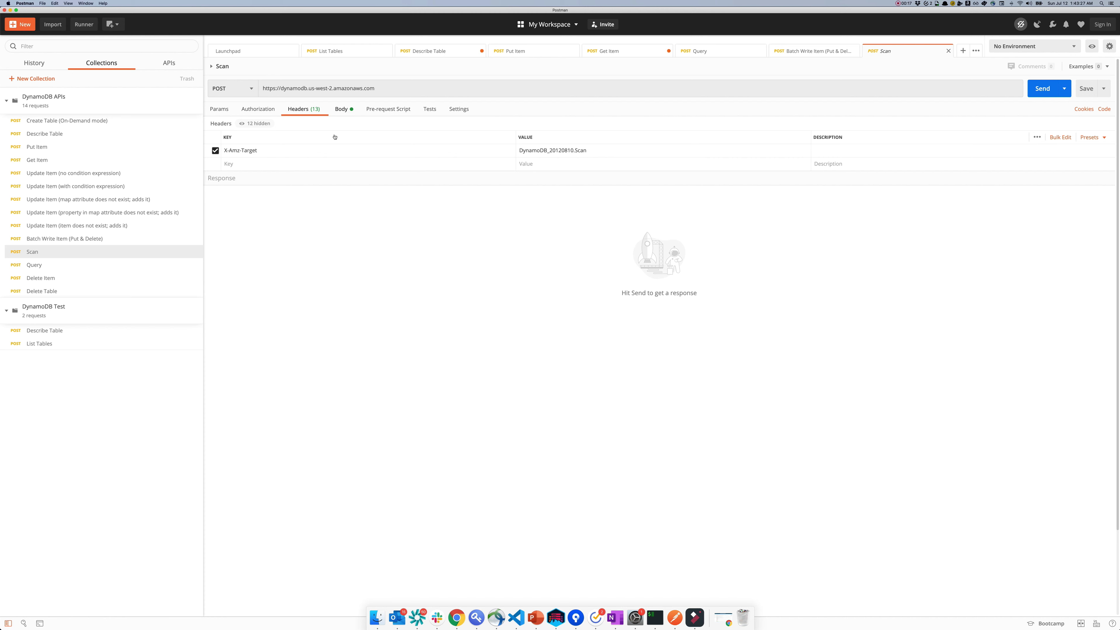
{"action": "left_click", "coordinate": [341, 109]}
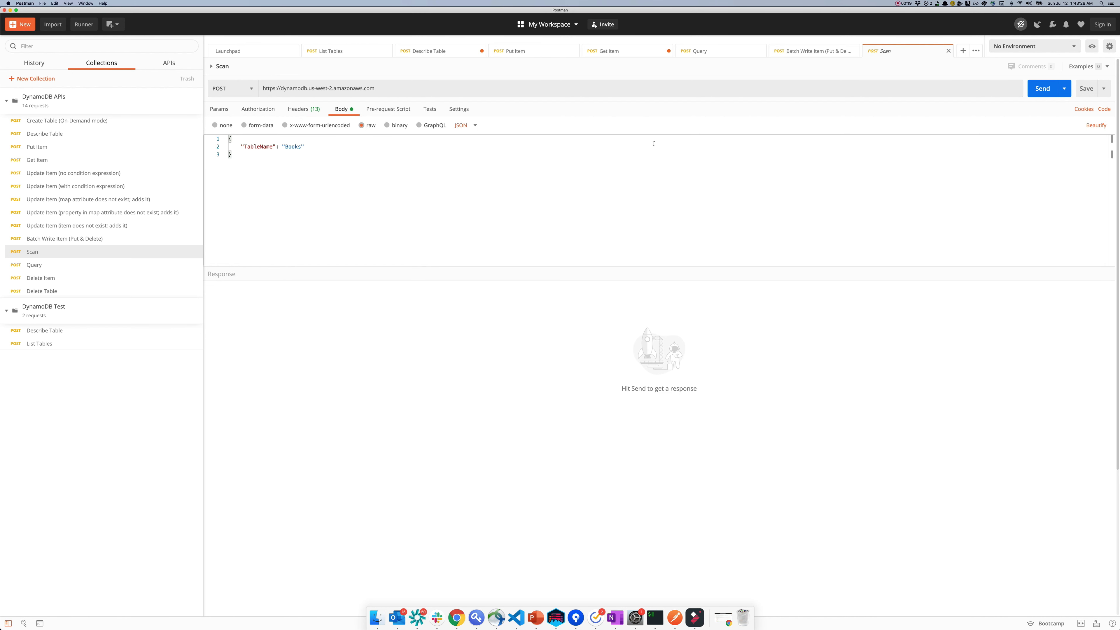
{"action": "left_click", "coordinate": [1029, 90]}
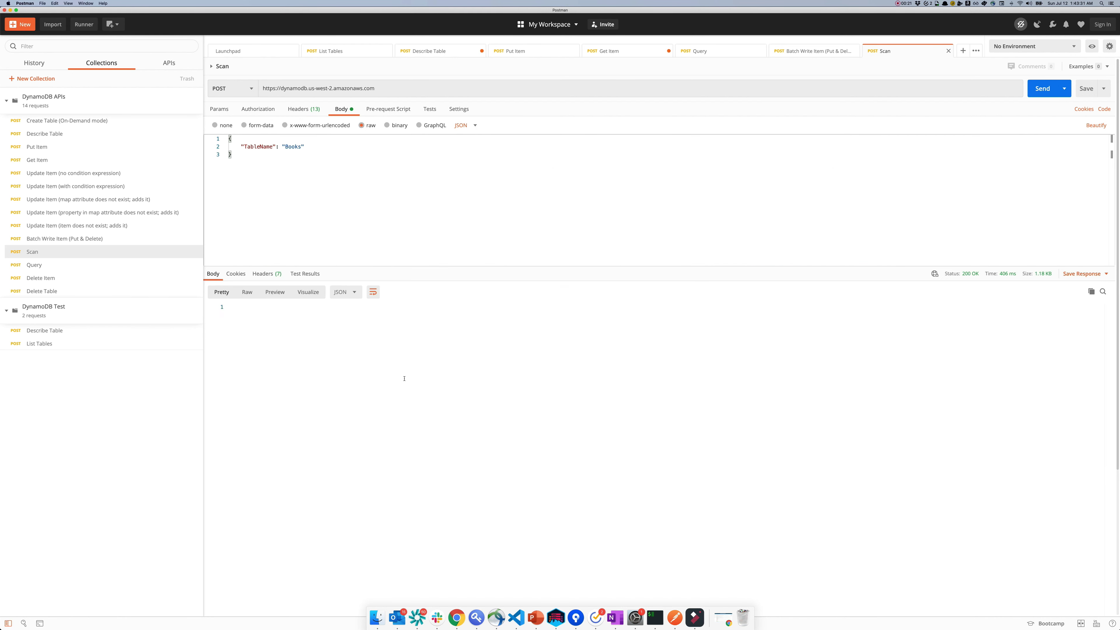
{"action": "scroll", "coordinate": [403, 379], "scroll_direction": "down", "scroll_amount": 10}
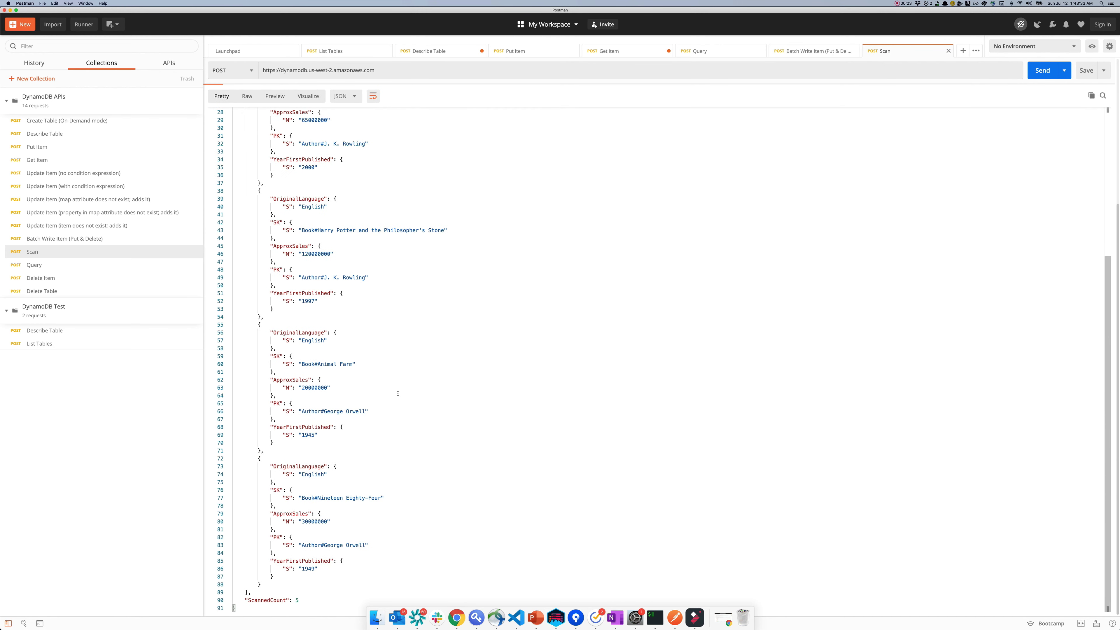
{"action": "scroll", "coordinate": [401, 390], "scroll_direction": "up", "scroll_amount": 6}
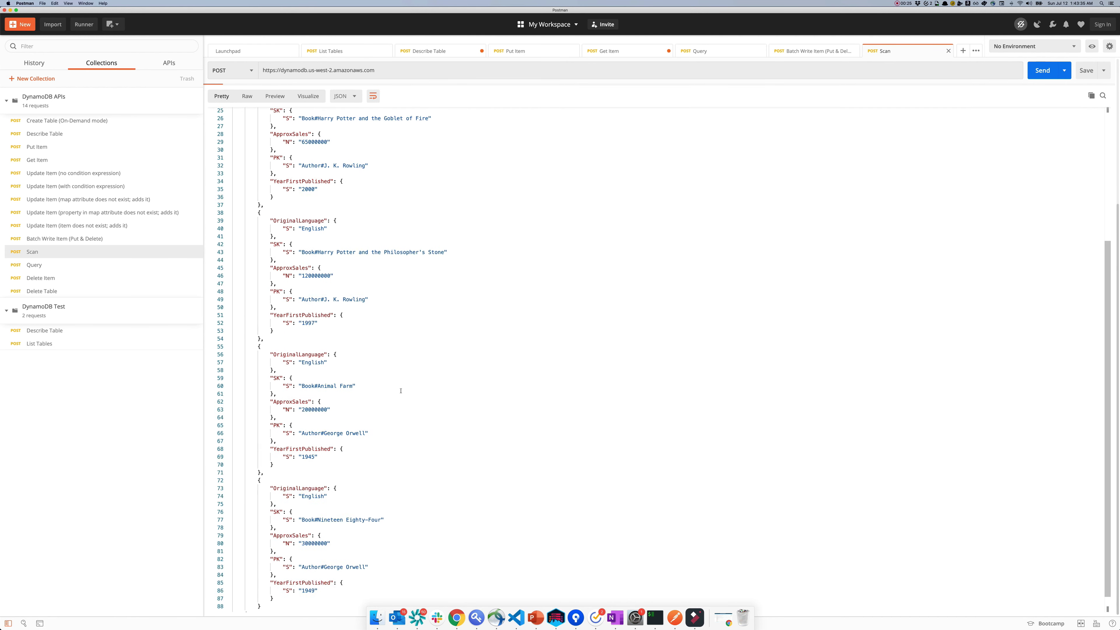
{"action": "scroll", "coordinate": [402, 389], "scroll_direction": "up", "scroll_amount": 1}
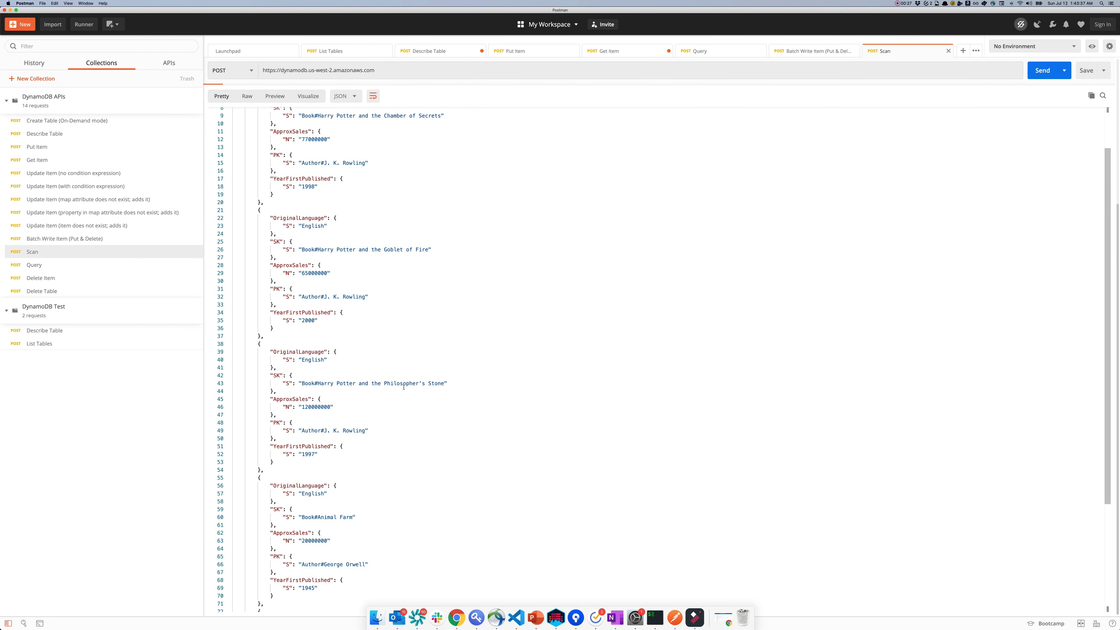
{"action": "scroll", "coordinate": [408, 380], "scroll_direction": "down", "scroll_amount": 5}
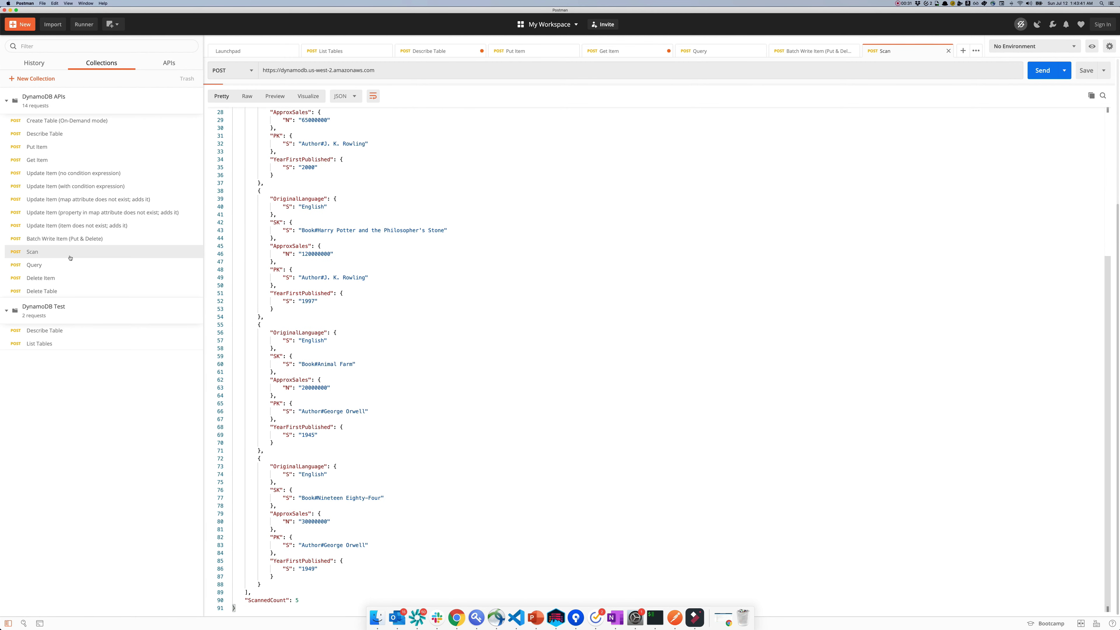
Step: Send Delete Table for Books, putting it into DELETING status, then open List Tables
{"action": "left_click", "coordinate": [57, 292]}
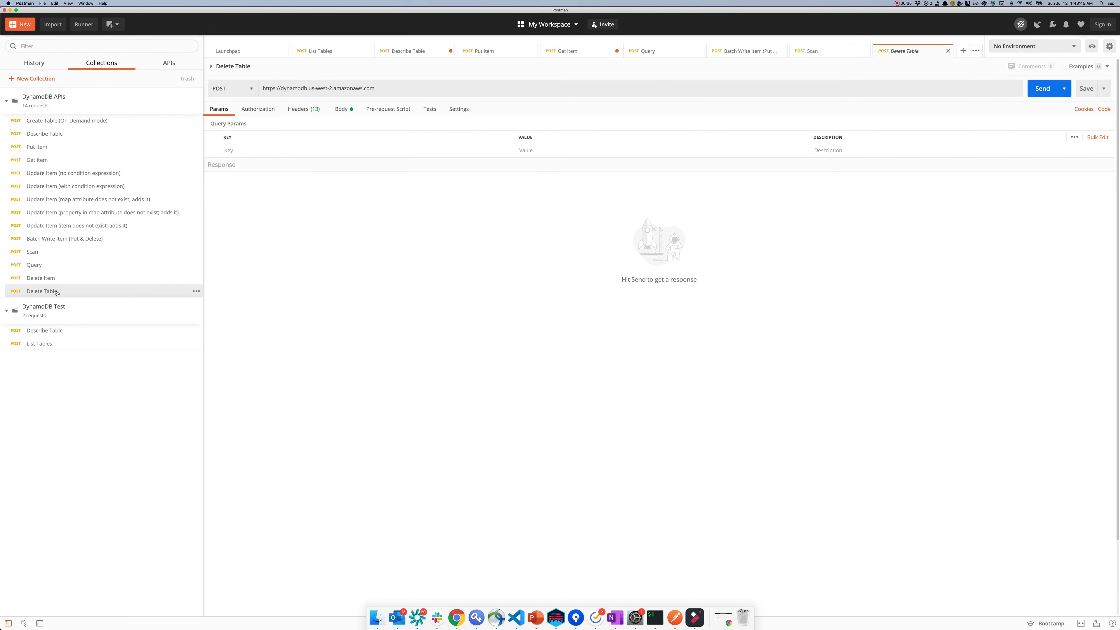
{"action": "left_click", "coordinate": [338, 112]}
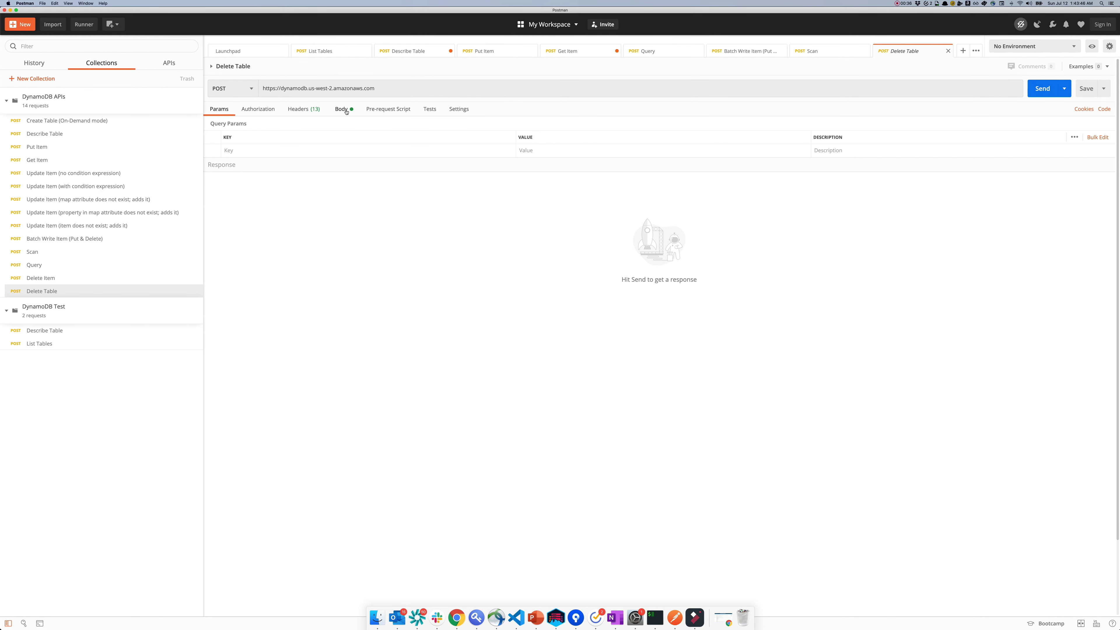
{"action": "left_click", "coordinate": [309, 112]}
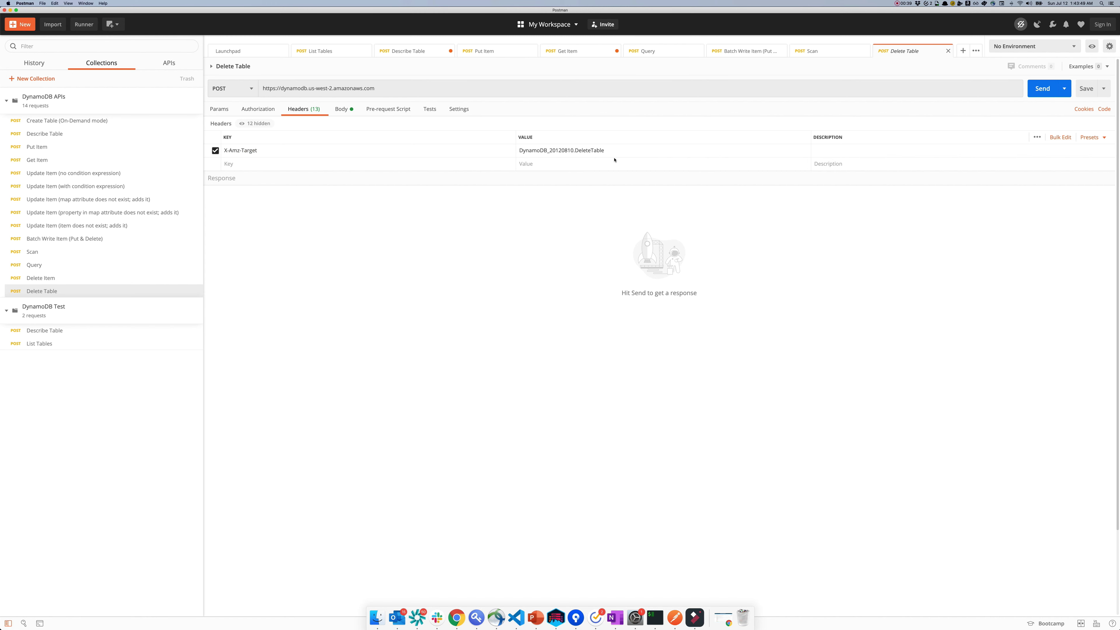
{"action": "left_click", "coordinate": [342, 111]}
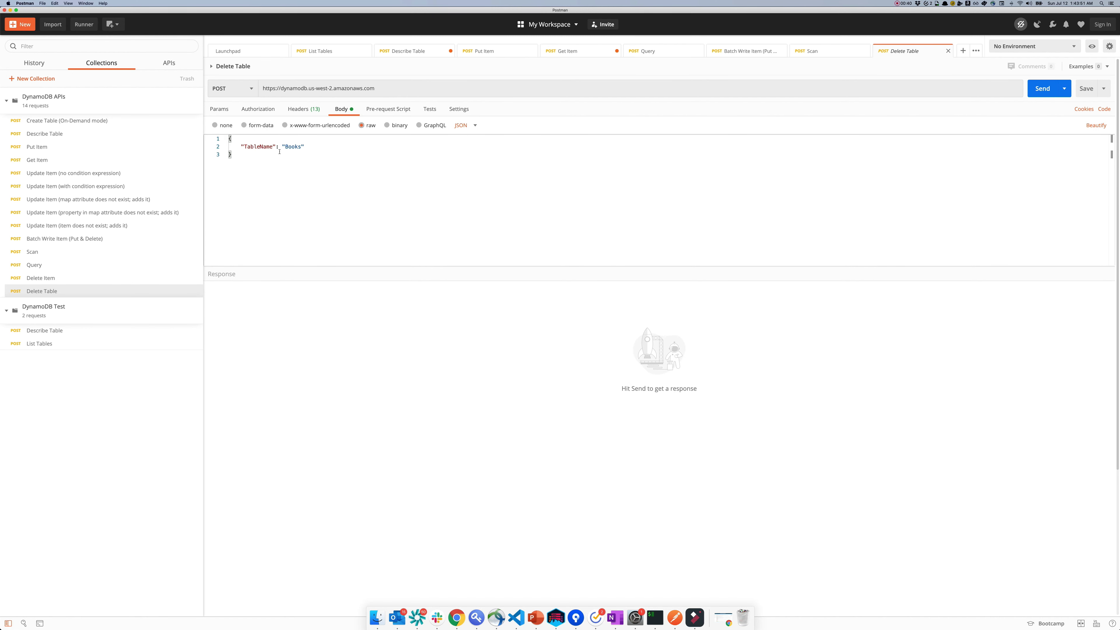
{"action": "left_click", "coordinate": [1041, 88]}
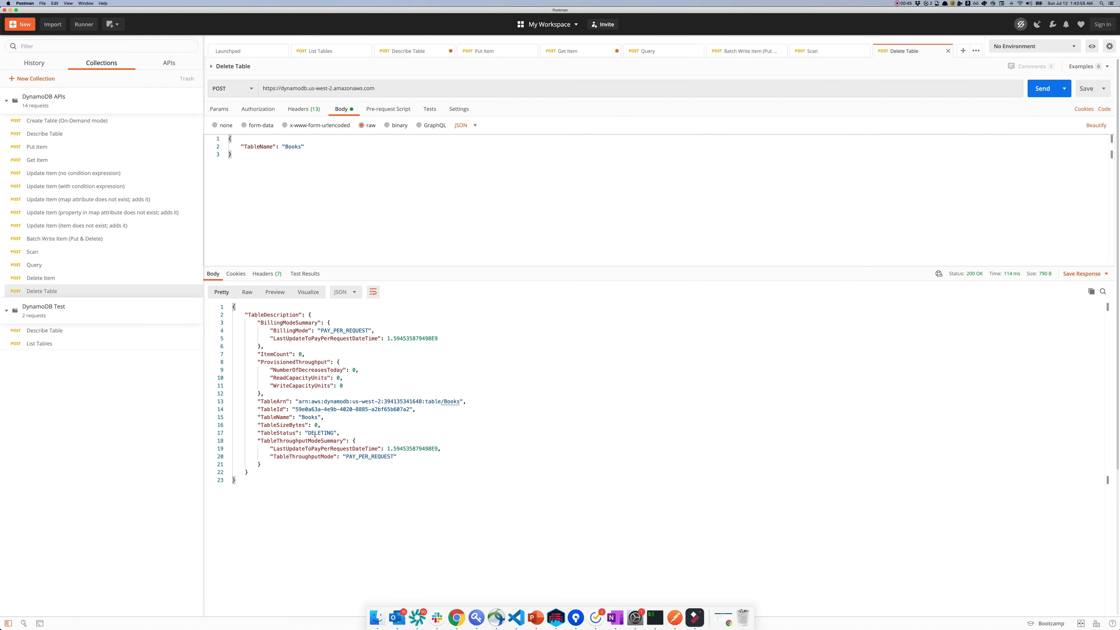
{"action": "double_click", "coordinate": [314, 434]}
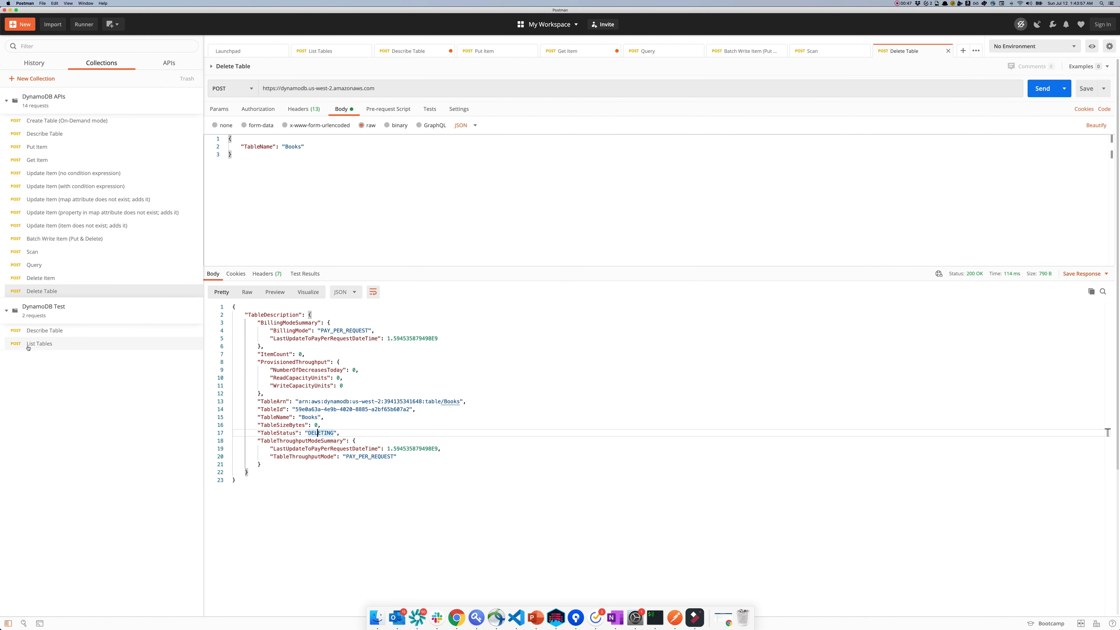
{"action": "left_click", "coordinate": [37, 347]}
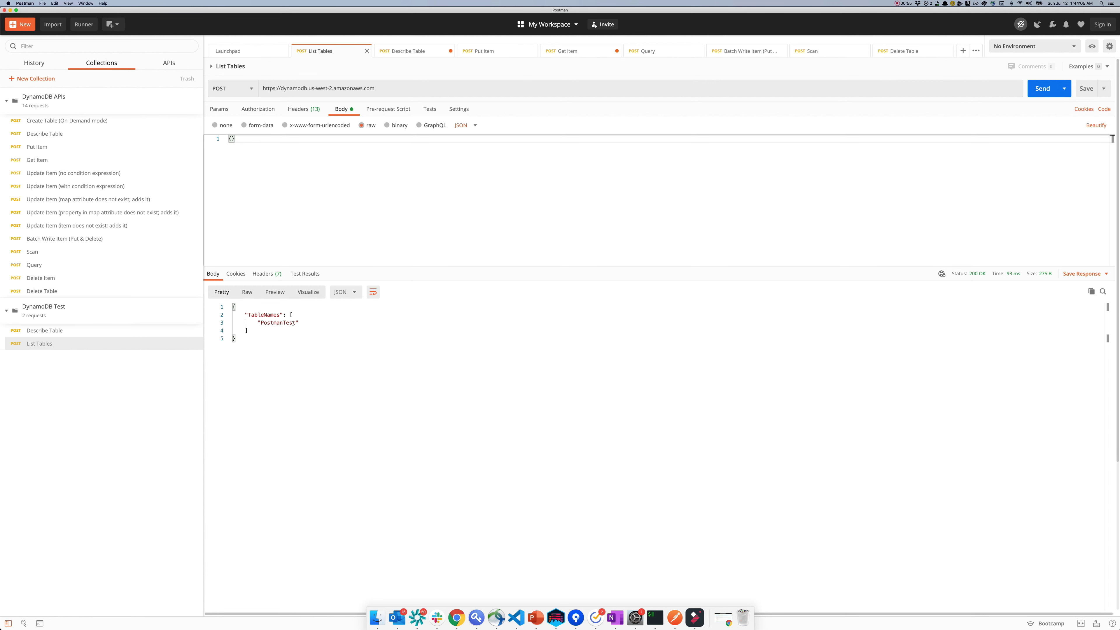
Step: List the remaining tables, then delete the PostmanTest table by changing TableName to PostmanTest
{"action": "left_click", "coordinate": [1032, 94]}
{"action": "left_click", "coordinate": [44, 290]}
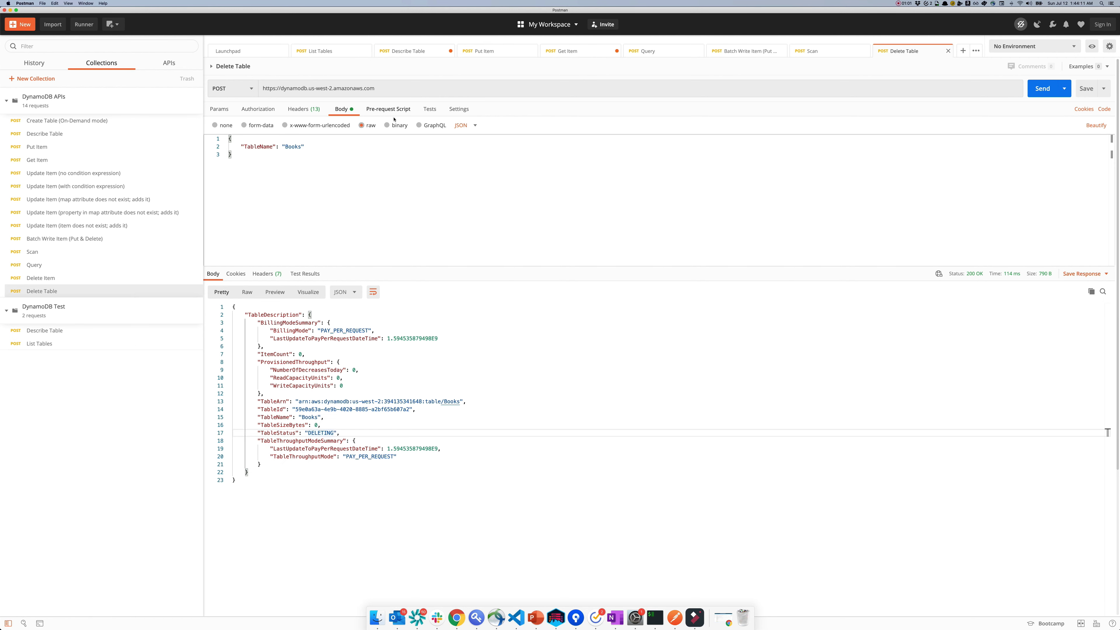
{"action": "double_click", "coordinate": [292, 147]}
{"action": "type", "text": "PostmanT"}
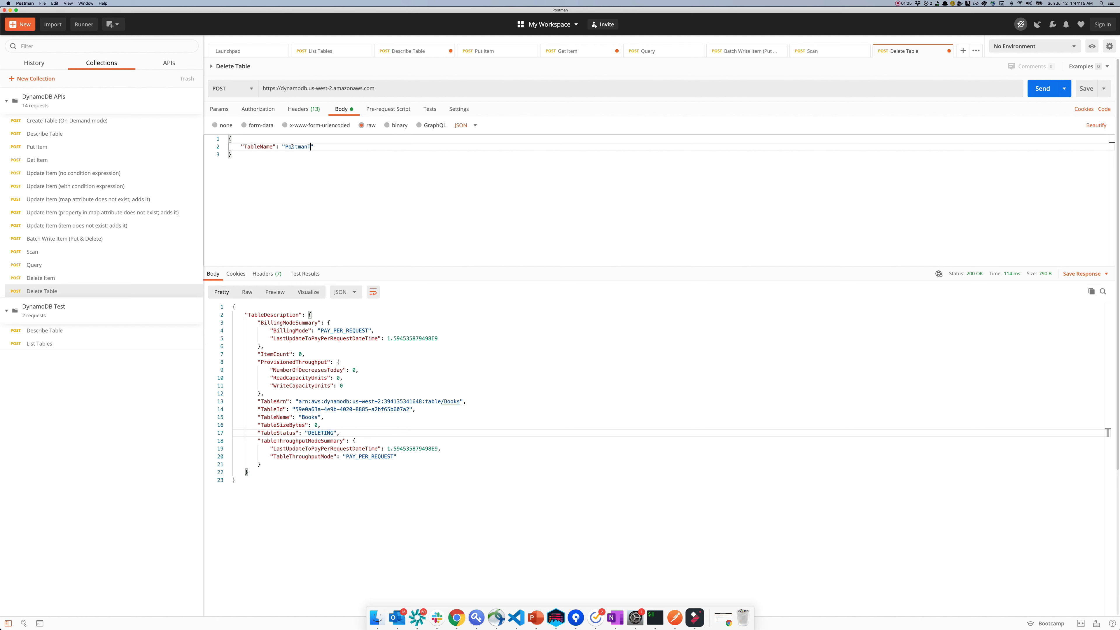
{"action": "type", "text": "est"}
{"action": "left_click", "coordinate": [1040, 88]}
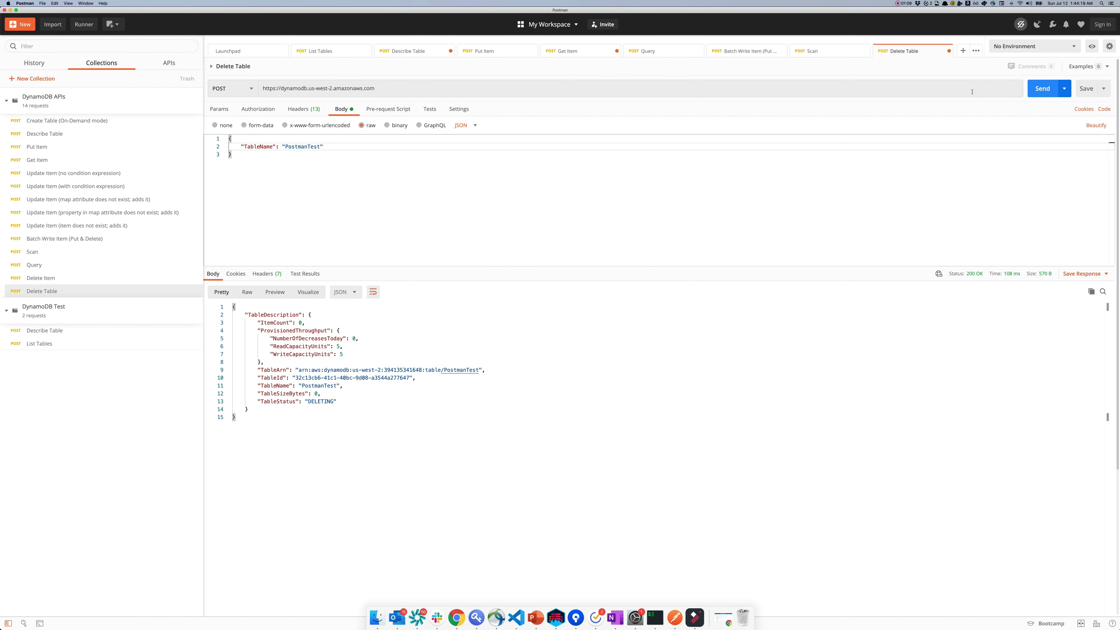
Step: Confirm List Tables returns an empty TableNames list, then switch to the PowerPoint 'Thank you!' slide
{"action": "left_click", "coordinate": [87, 342]}
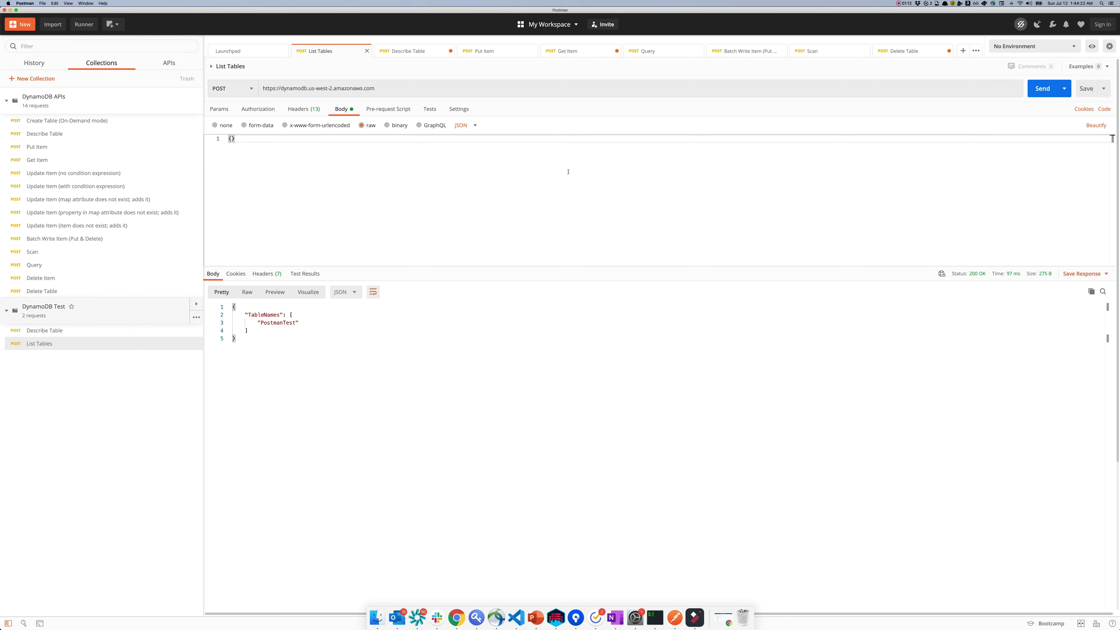
{"action": "left_click", "coordinate": [1039, 88]}
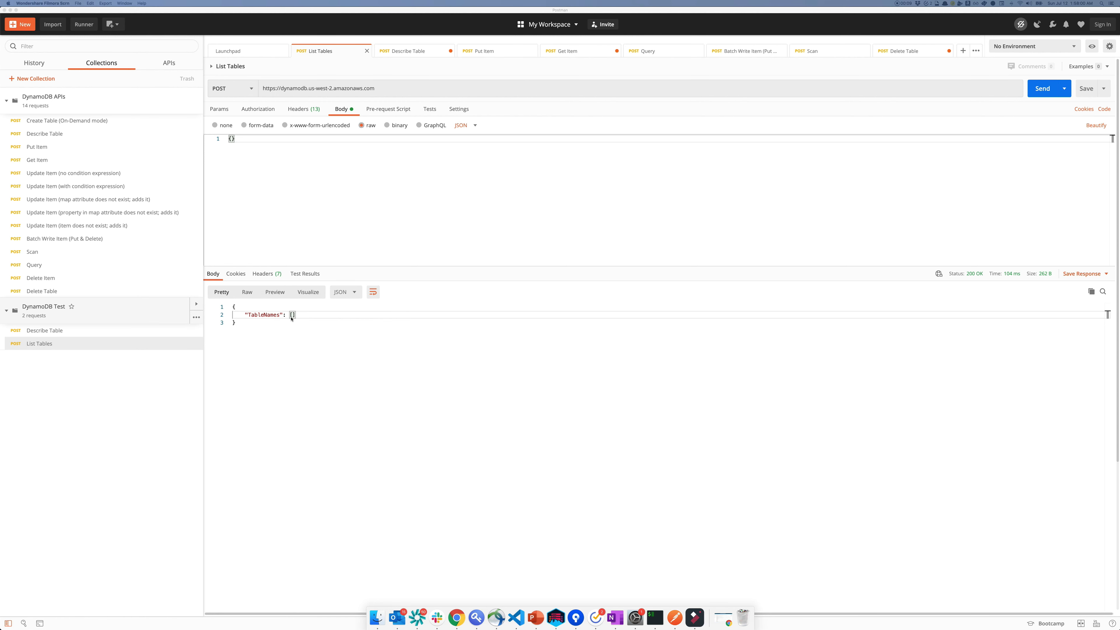
{"action": "left_click", "coordinate": [534, 620]}
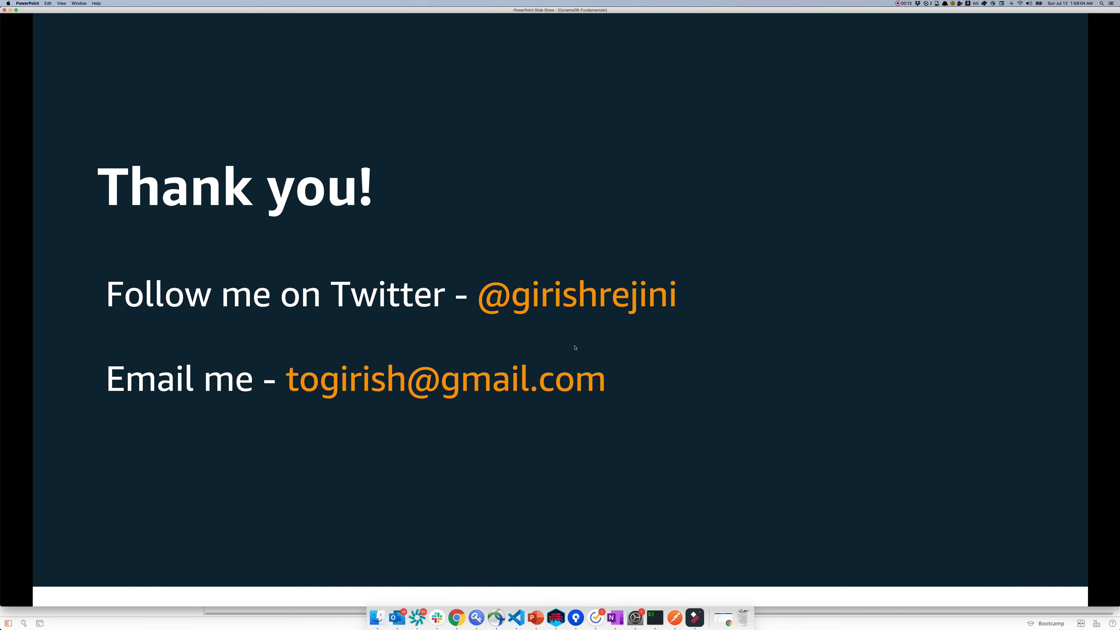